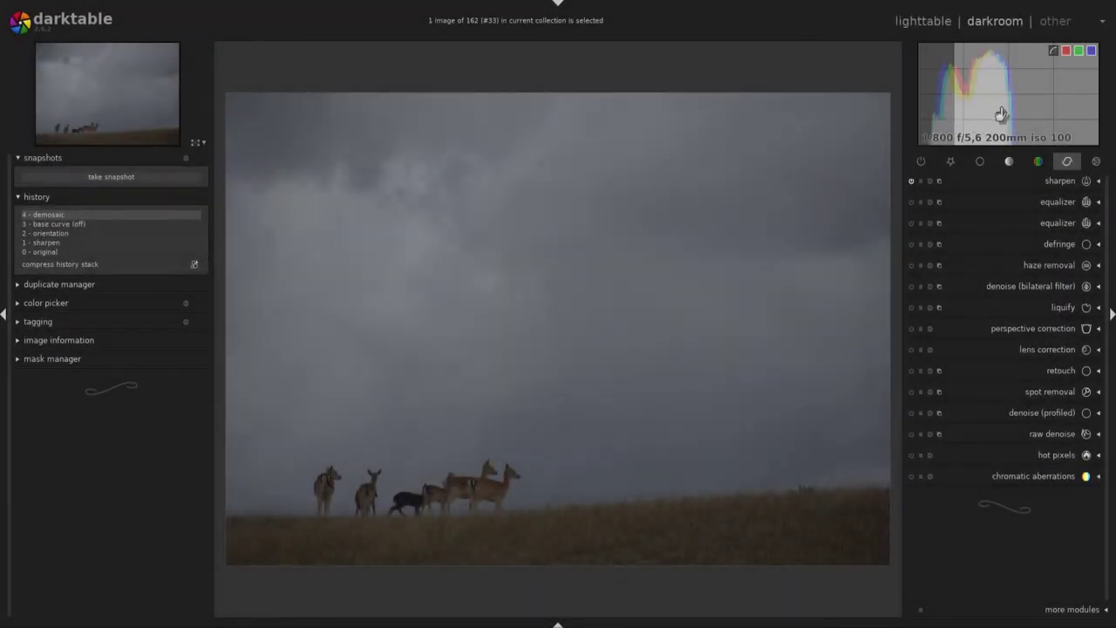
Brighten the deer photo by dragging the histogram right to raise exposure.
{"action": "left_click_drag", "start_coordinate": [996, 114], "coordinate": [1043, 118]}
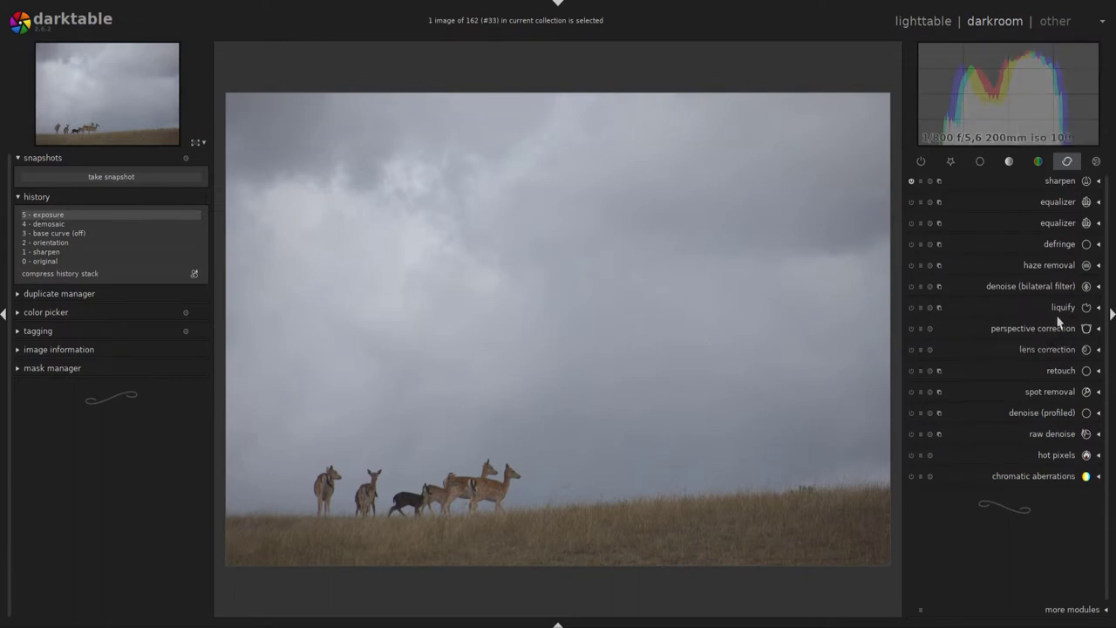
Enable lens correction for the Nikon D7200 profile and zoom in on the deer.
{"action": "left_click", "coordinate": [1096, 350]}
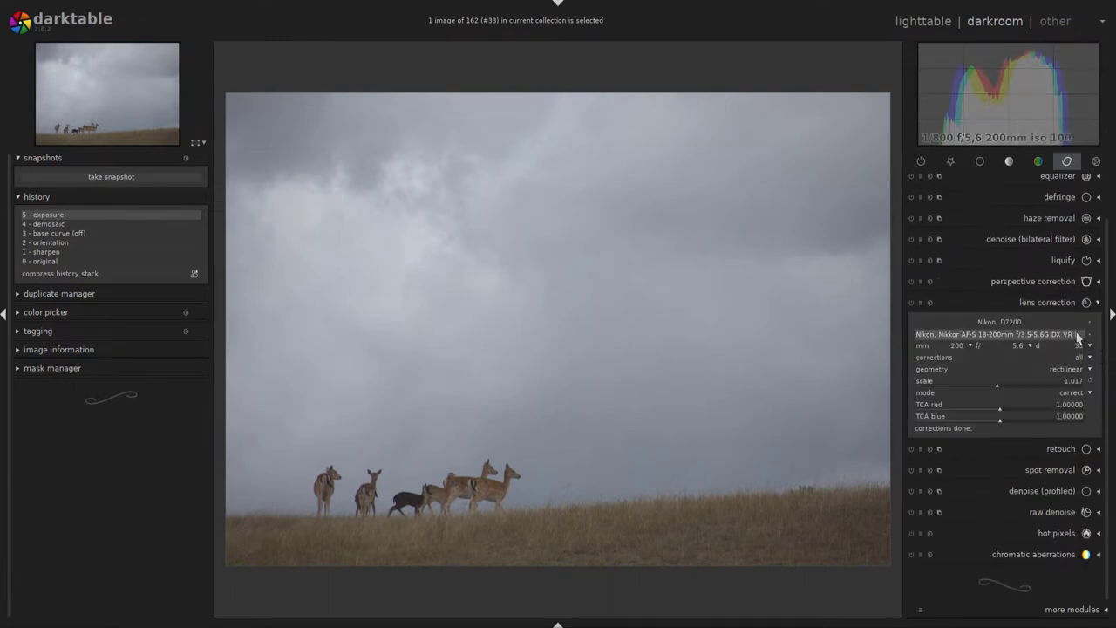
{"action": "left_click", "coordinate": [912, 302]}
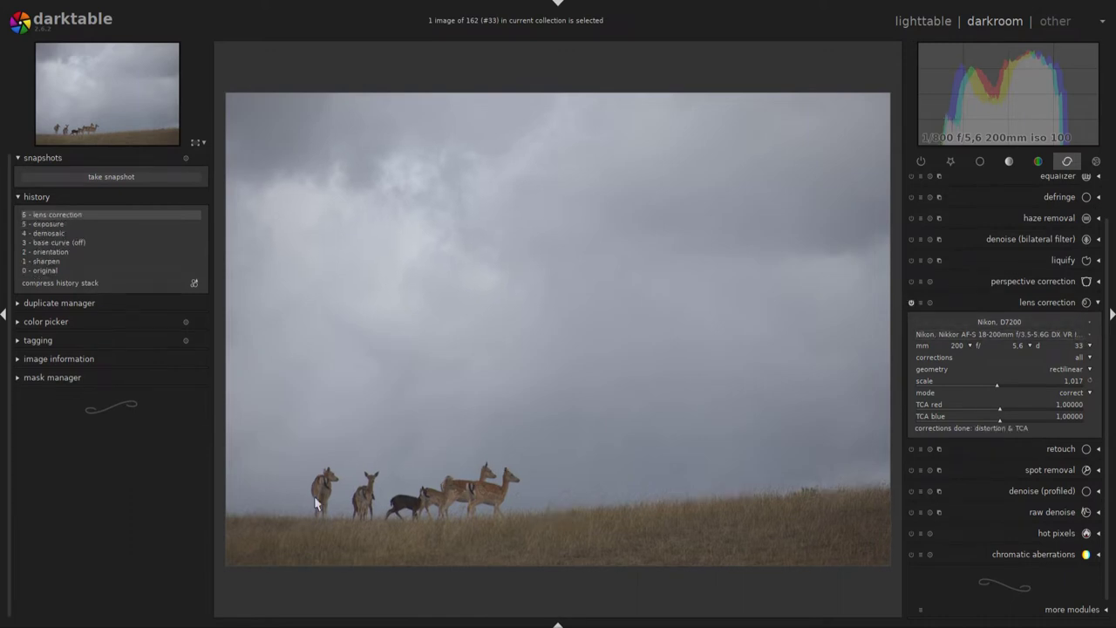
{"action": "scroll", "coordinate": [322, 506], "scroll_direction": "up", "scroll_amount": 5}
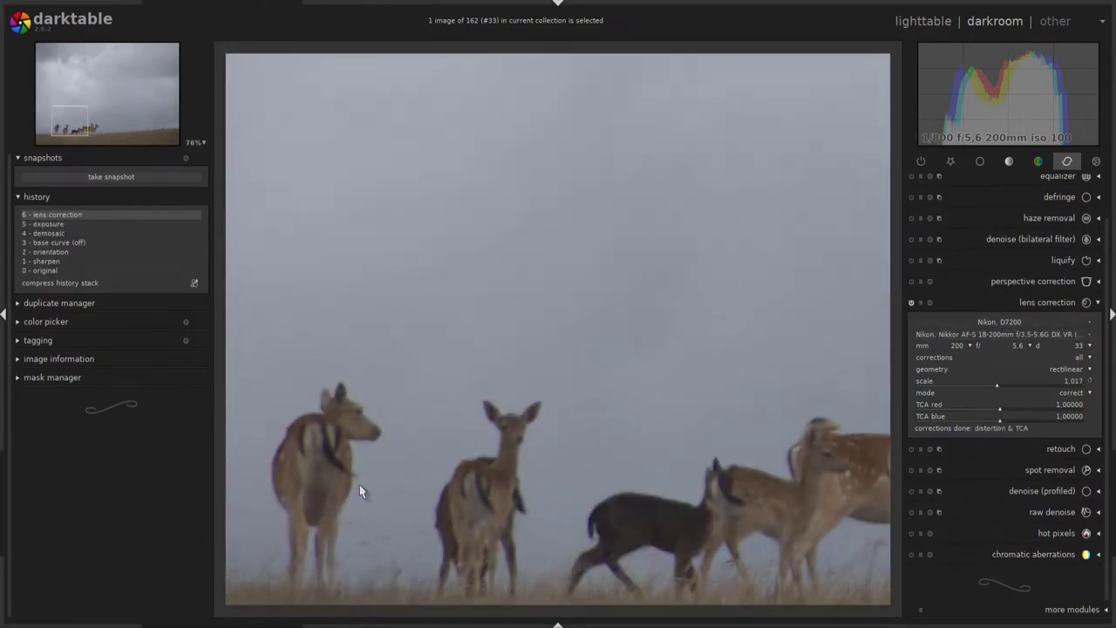
{"action": "scroll", "coordinate": [419, 436], "scroll_direction": "up", "scroll_amount": 2}
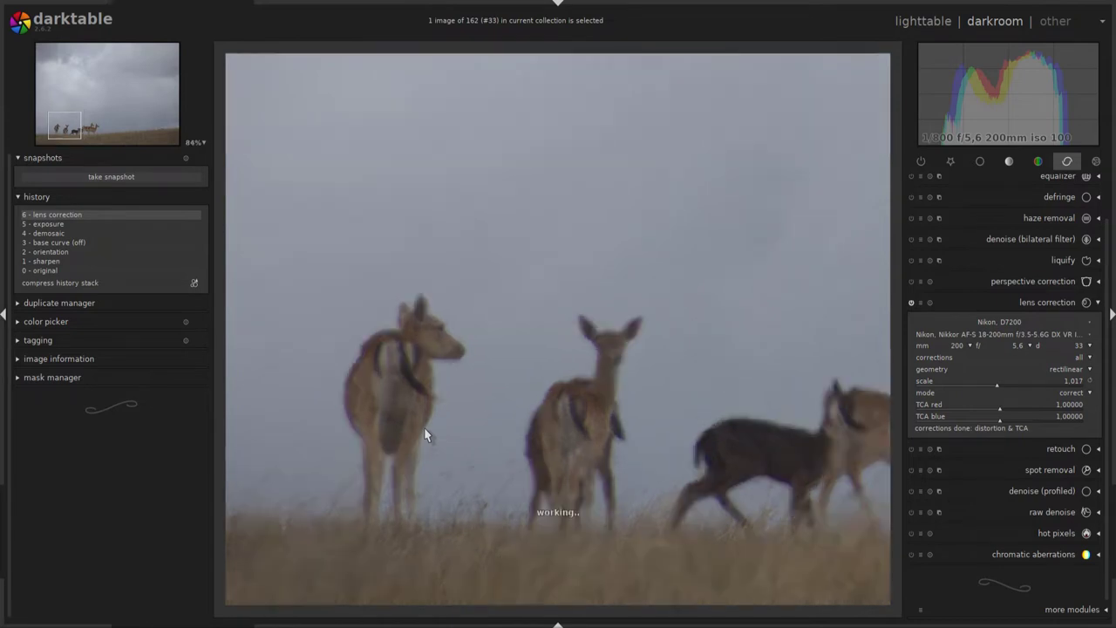
{"action": "scroll", "coordinate": [424, 430], "scroll_direction": "up", "scroll_amount": 2}
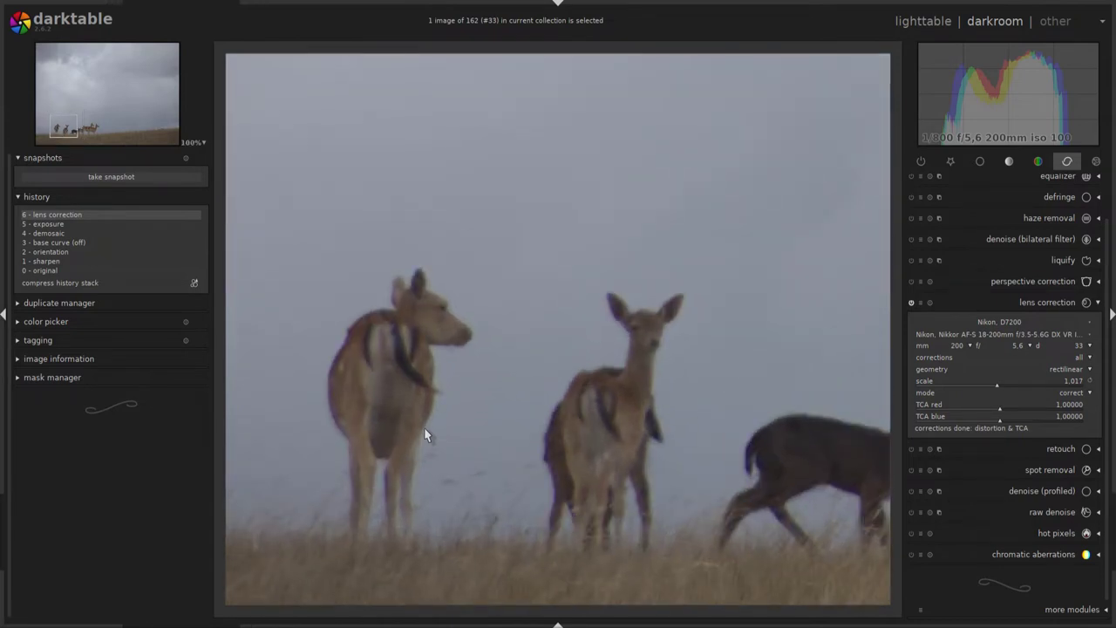
Fine-tune TCA red to 0.99979 and TCA blue to 0.99880, toggling the module to compare.
{"action": "left_click_drag", "start_coordinate": [1000, 424], "coordinate": [991, 425]}
{"action": "left_click", "coordinate": [999, 412]}
{"action": "left_click", "coordinate": [991, 424]}
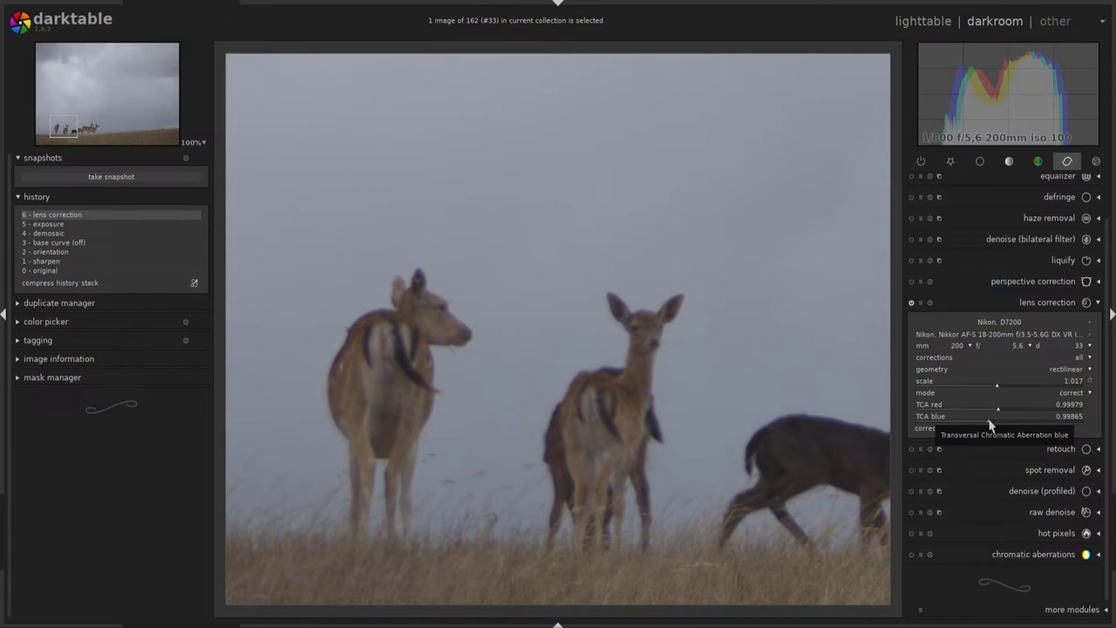
{"action": "left_click", "coordinate": [990, 424]}
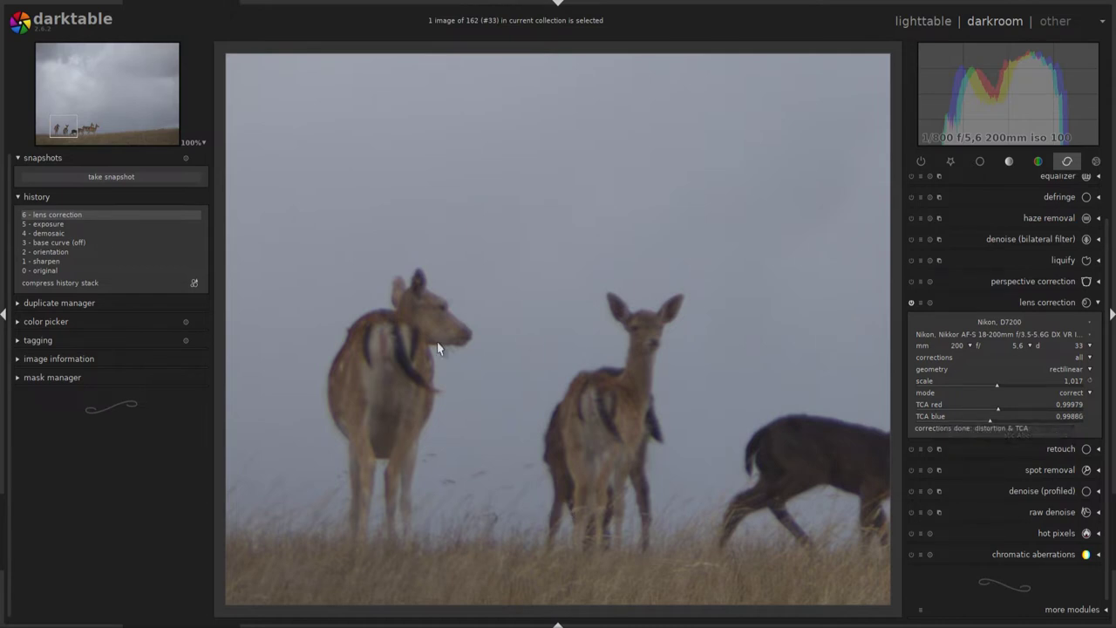
{"action": "left_click", "coordinate": [912, 303]}
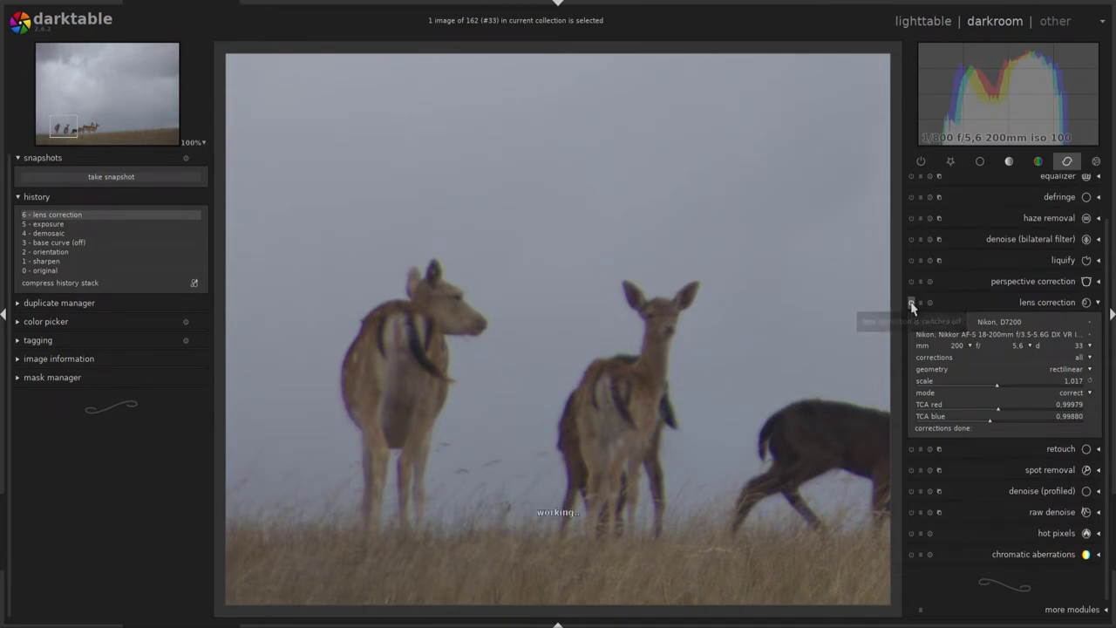
{"action": "scroll", "coordinate": [549, 340], "scroll_direction": "down", "scroll_amount": 2}
{"action": "scroll", "coordinate": [558, 344], "scroll_direction": "down", "scroll_amount": 2}
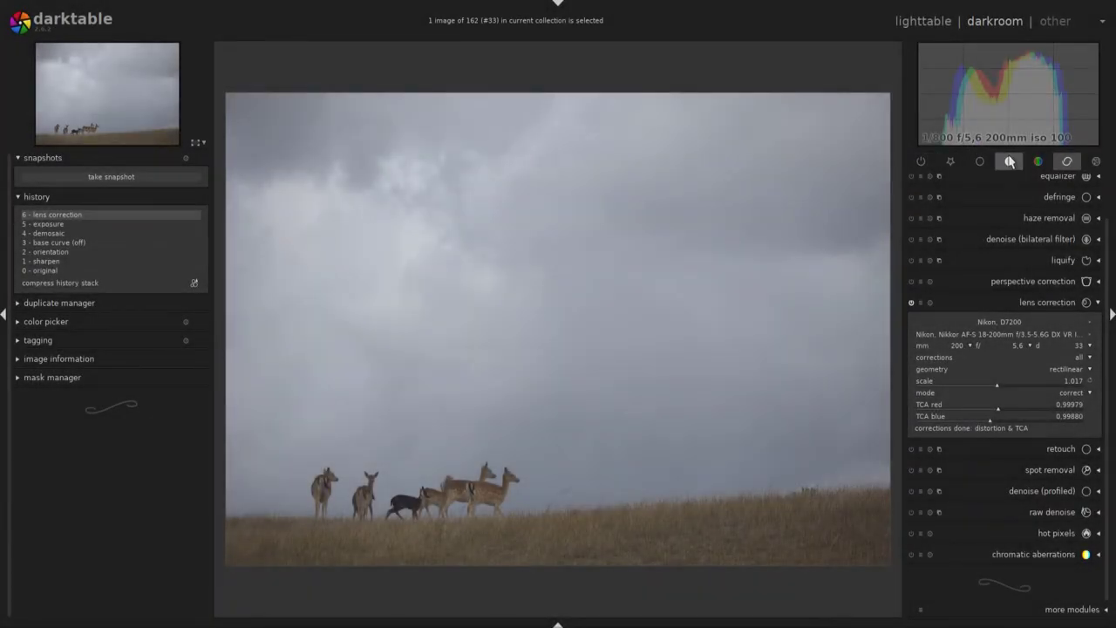
Add a Lab independent-channels tone curve with white and black points pulled inward for contrast.
{"action": "left_click", "coordinate": [1011, 162]}
{"action": "left_click", "coordinate": [1098, 224]}
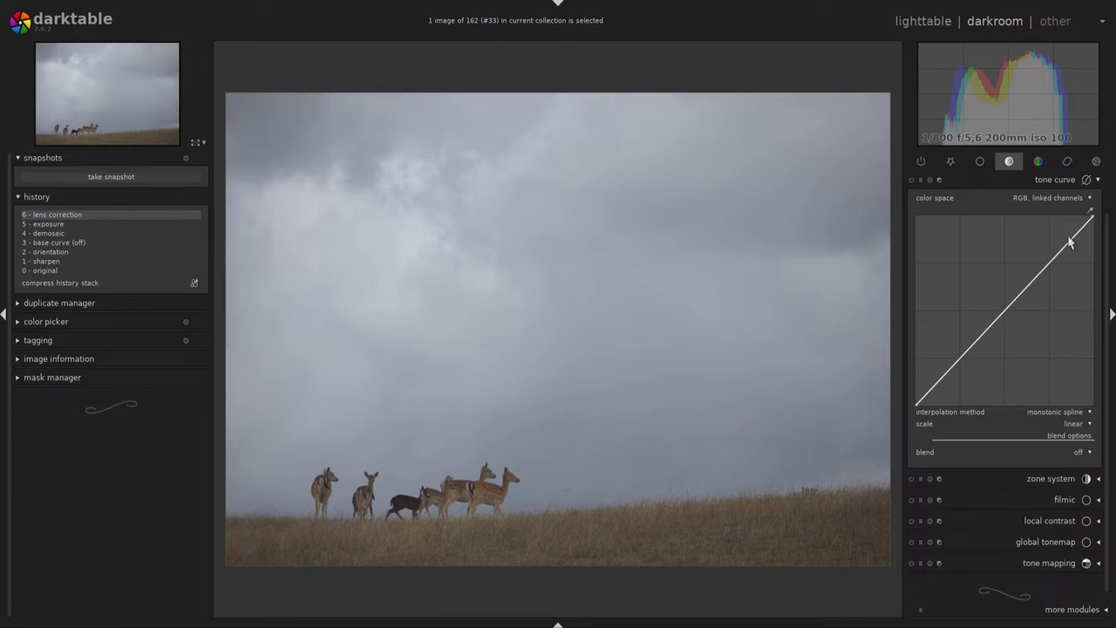
{"action": "mouse_move", "coordinate": [1091, 217]}
{"action": "left_click_drag", "start_coordinate": [1093, 221], "coordinate": [1074, 207]}
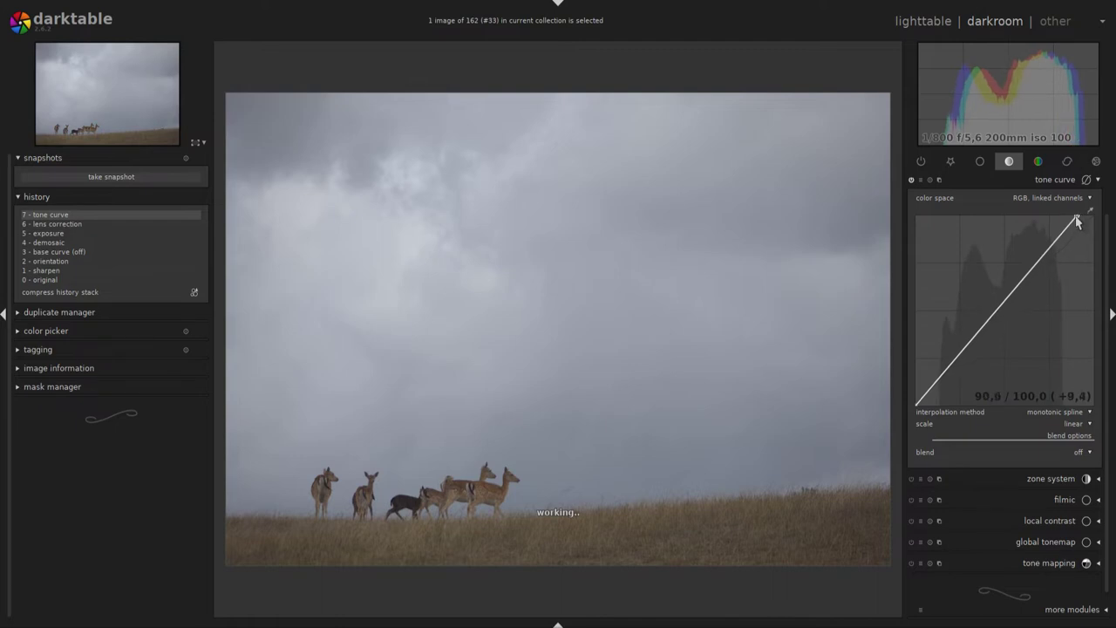
{"action": "left_click", "coordinate": [1073, 198]}
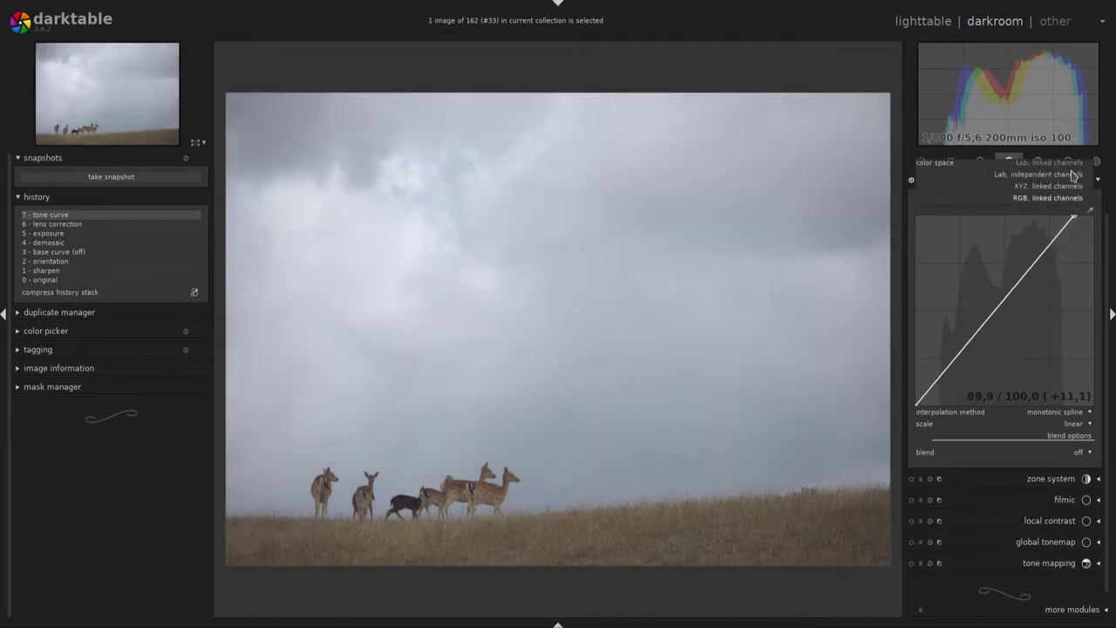
{"action": "left_click", "coordinate": [1066, 178]}
{"action": "left_click_drag", "start_coordinate": [917, 406], "coordinate": [932, 410]}
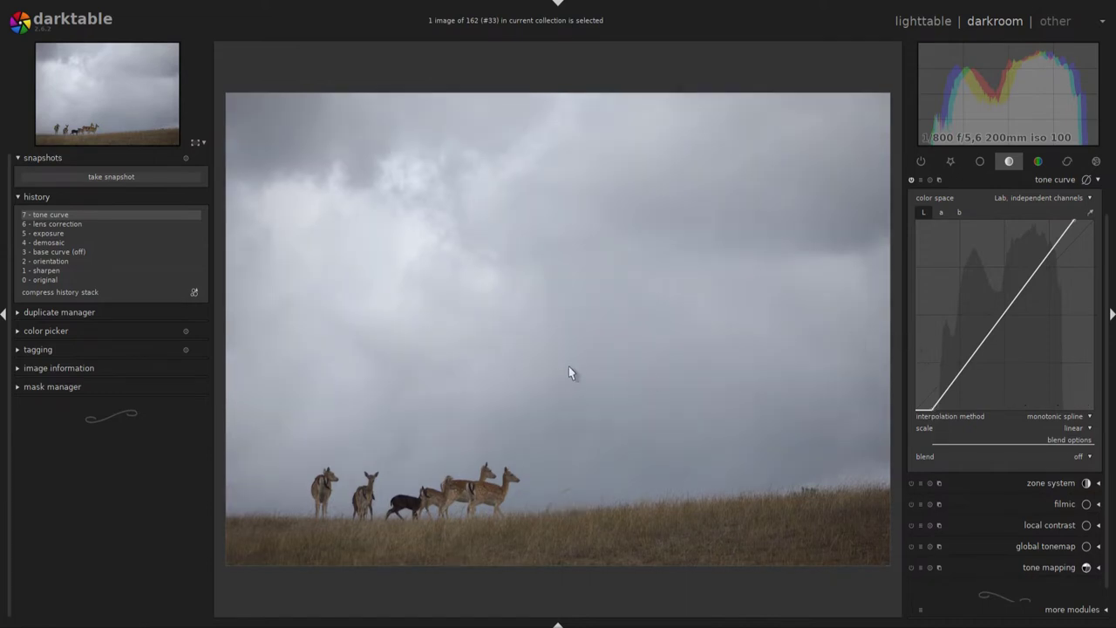
Create tone curve 1 and bend its midtones and shadow end down to darken the image.
{"action": "left_click", "coordinate": [1099, 180]}
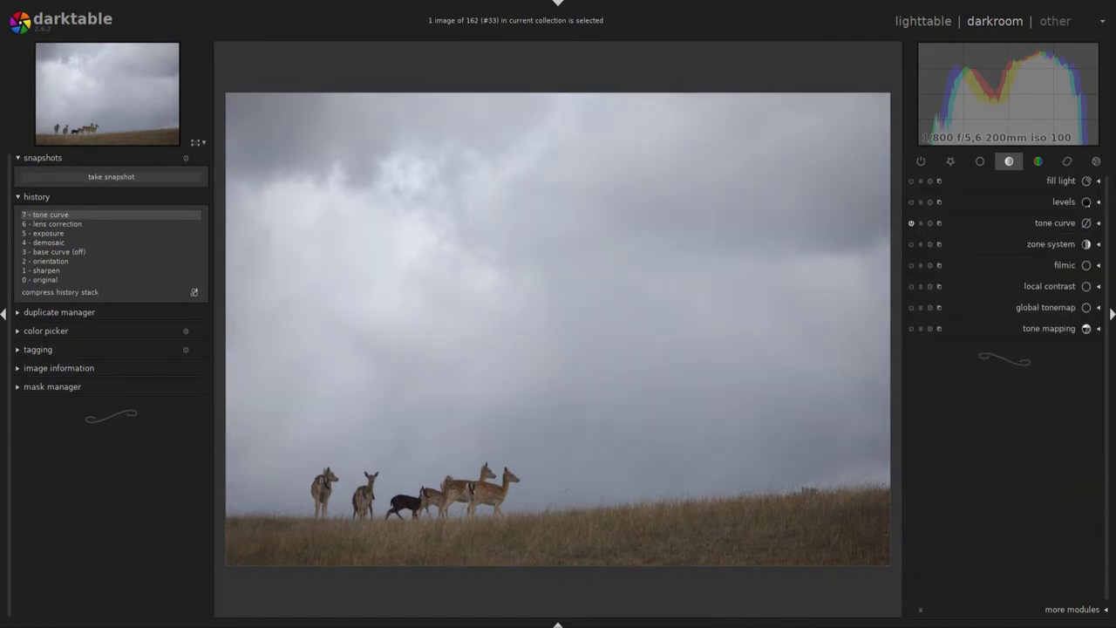
{"action": "left_click", "coordinate": [940, 225]}
{"action": "left_click", "coordinate": [982, 228]}
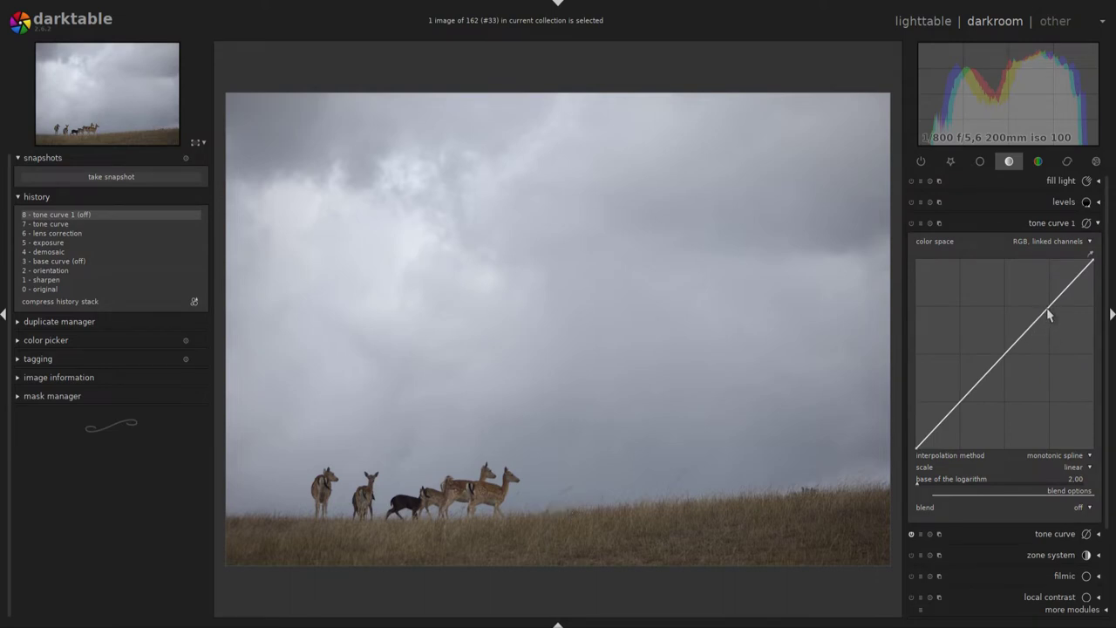
{"action": "left_click_drag", "start_coordinate": [1049, 315], "coordinate": [1053, 330]}
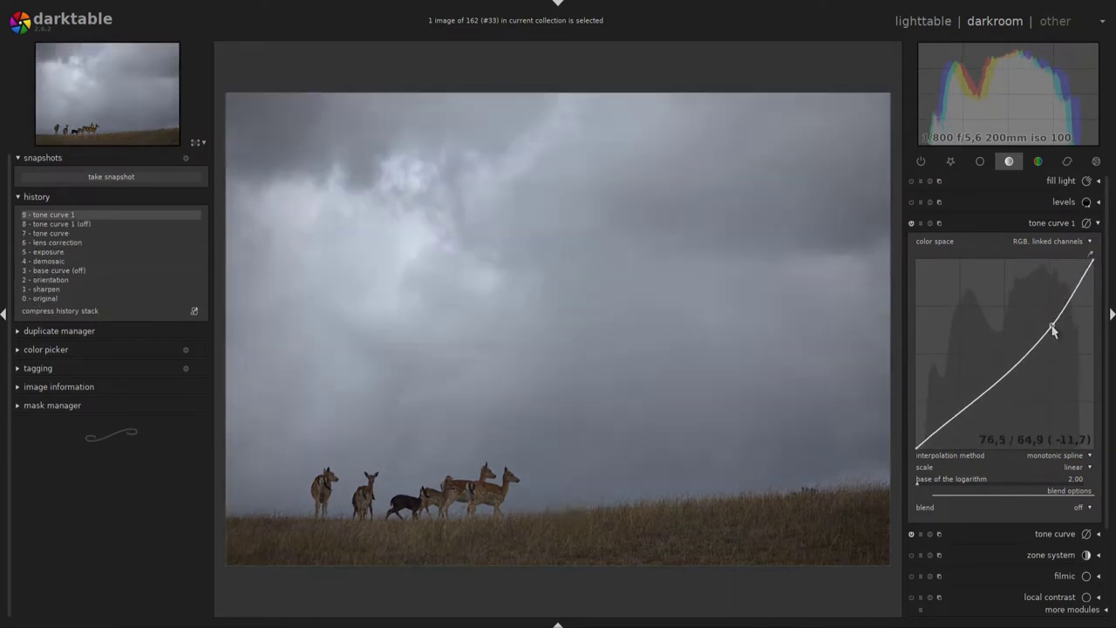
{"action": "mouse_move", "coordinate": [1053, 330]}
{"action": "left_mouse_down"}
{"action": "mouse_move", "coordinate": [1037, 360]}
{"action": "mouse_move", "coordinate": [1046, 355]}
{"action": "left_mouse_up"}
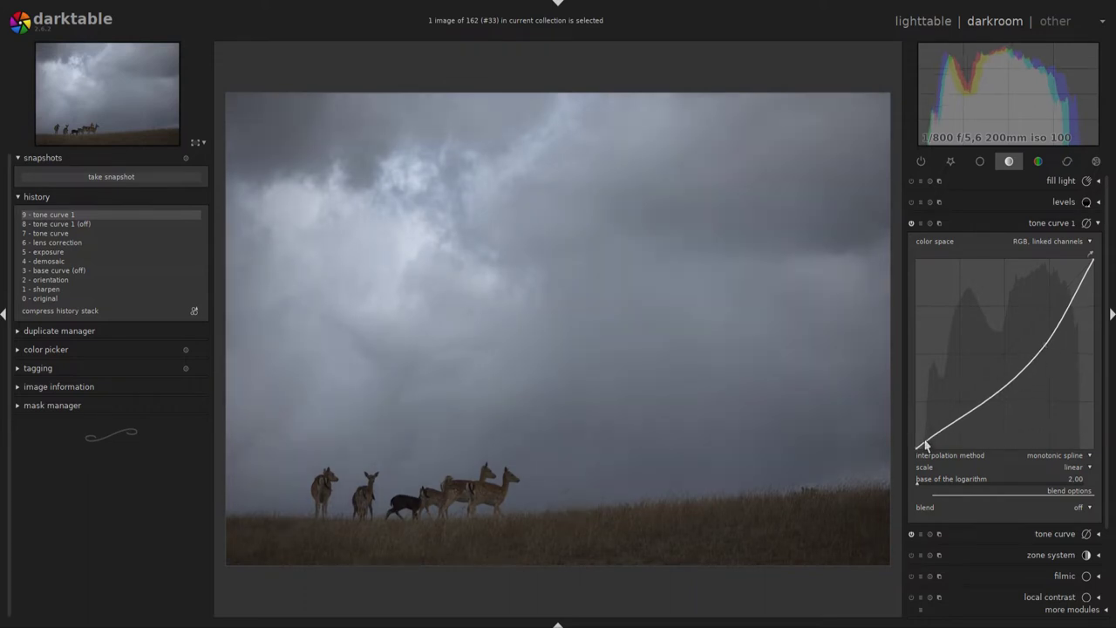
{"action": "left_click_drag", "start_coordinate": [926, 445], "coordinate": [925, 447]}
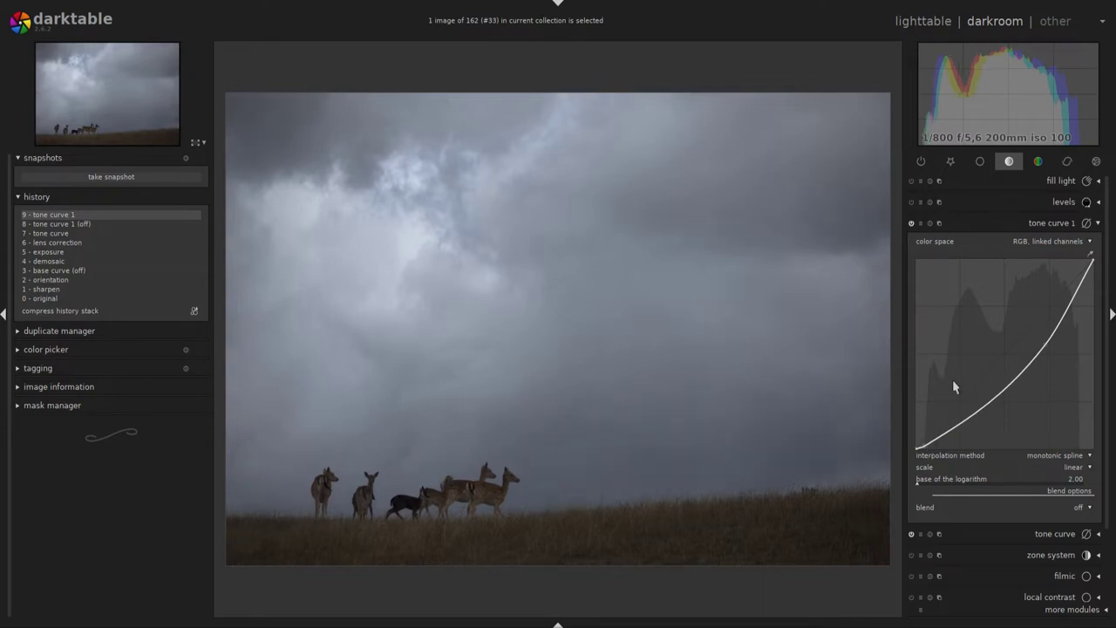
{"action": "left_click", "coordinate": [1099, 224]}
Add tone curve 2 limited by a drawn gradient mask across the horizon, lifting its curve.
{"action": "left_click", "coordinate": [940, 223]}
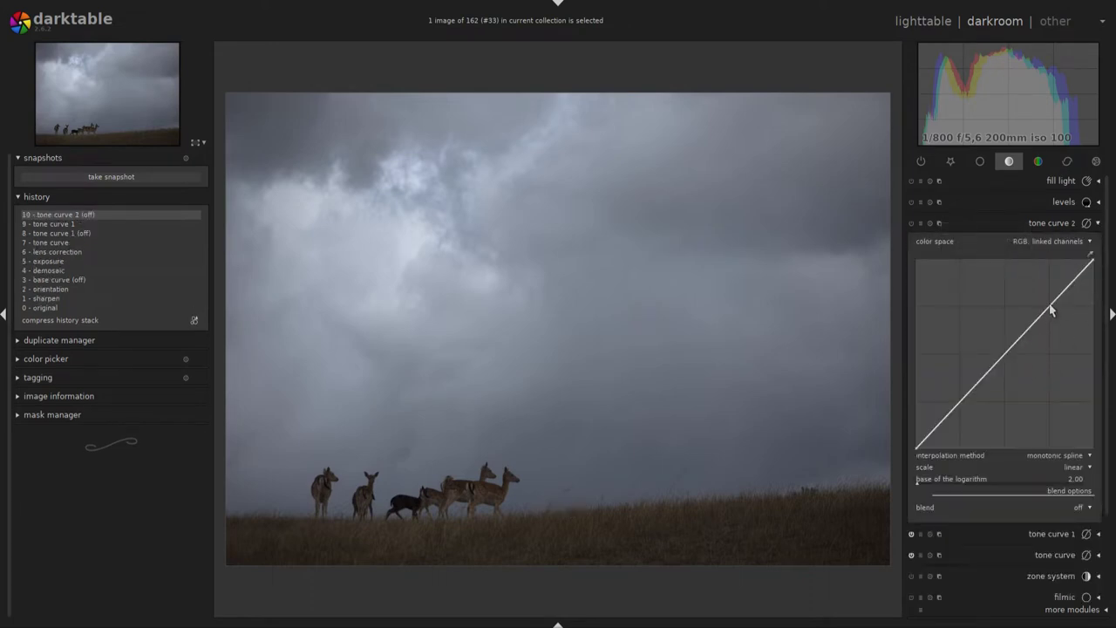
{"action": "left_click", "coordinate": [1090, 508]}
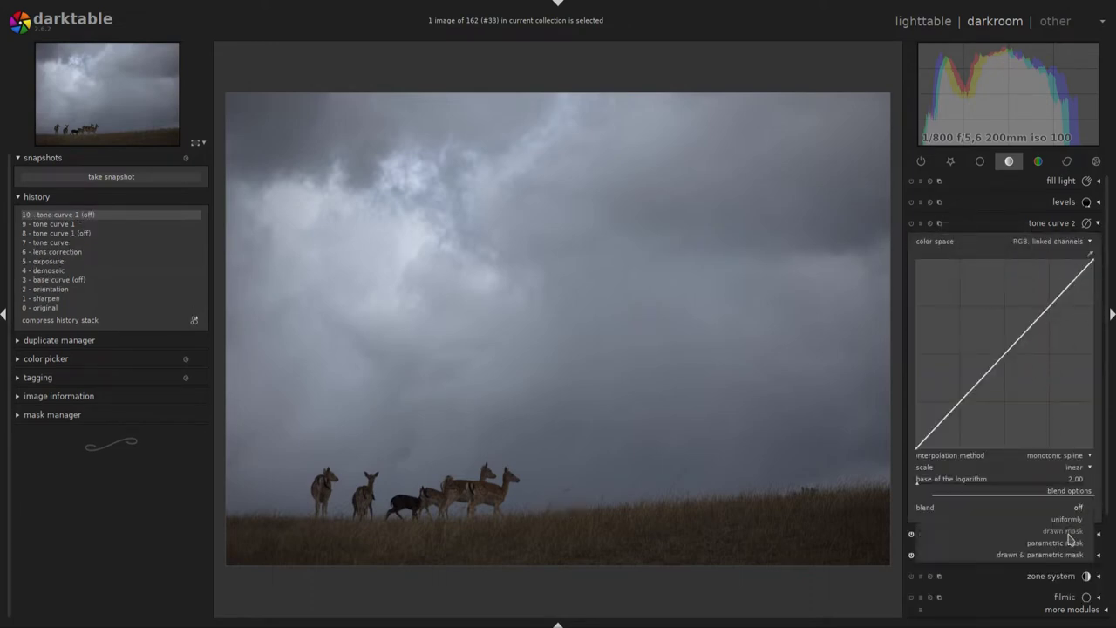
{"action": "left_click", "coordinate": [1073, 546]}
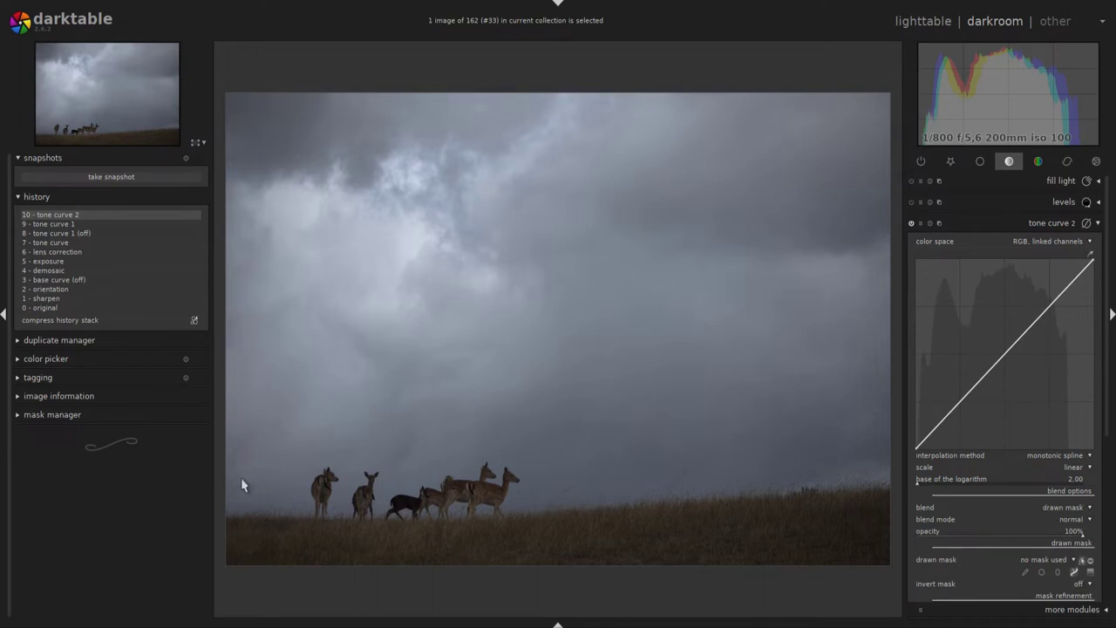
{"action": "mouse_move", "coordinate": [223, 483]}
{"action": "left_mouse_down"}
{"action": "mouse_move", "coordinate": [892, 480]}
{"action": "mouse_move", "coordinate": [219, 511]}
{"action": "left_mouse_up"}
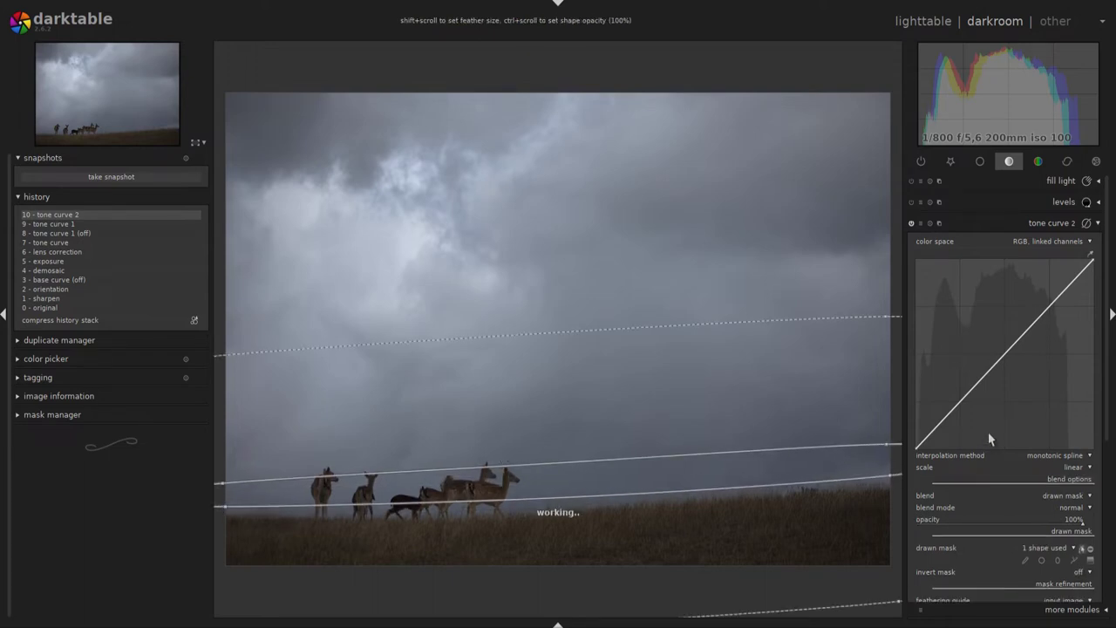
{"action": "left_click_drag", "start_coordinate": [1030, 329], "coordinate": [1022, 315]}
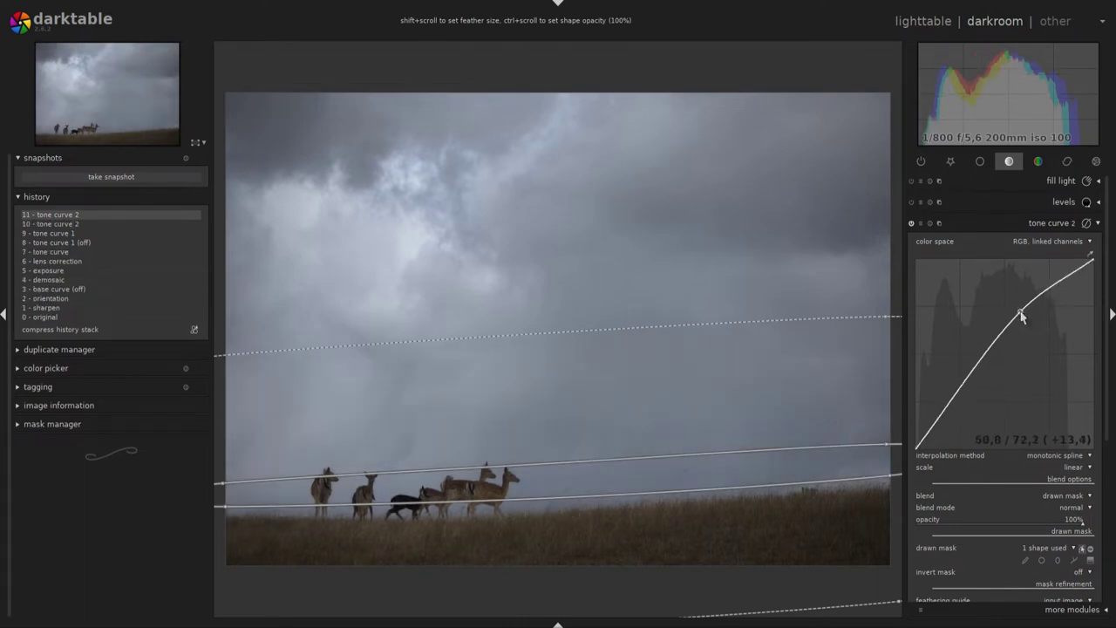
{"action": "mouse_move", "coordinate": [1023, 316]}
{"action": "left_mouse_down"}
{"action": "mouse_move", "coordinate": [1000, 320]}
{"action": "mouse_move", "coordinate": [1007, 313]}
{"action": "left_mouse_up"}
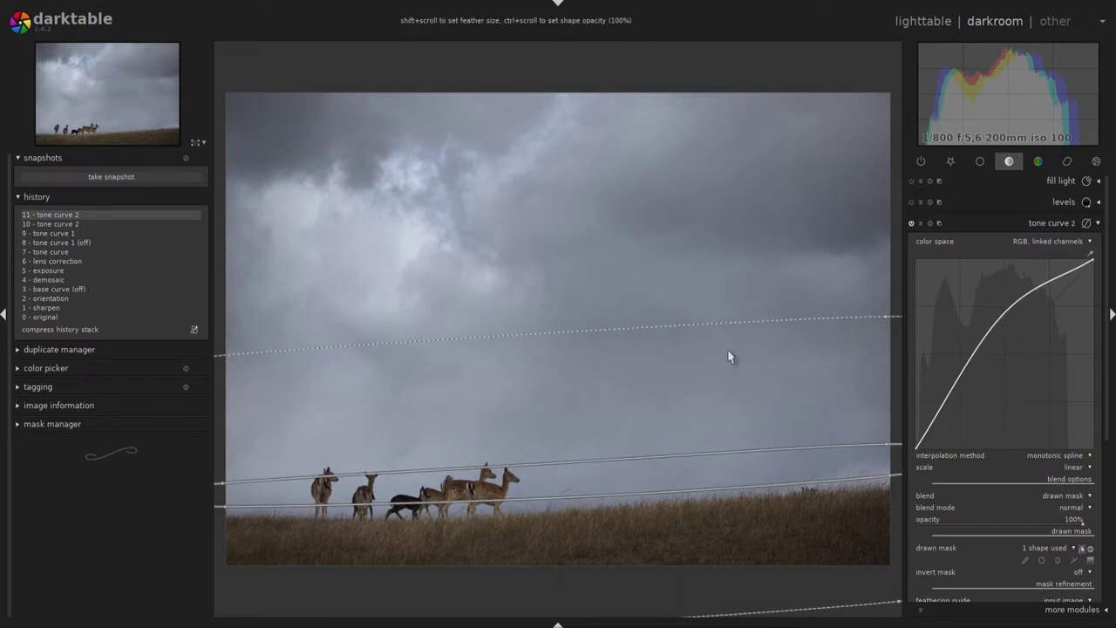
Feather the tone curve 2 mask to 130.8 and compare it off and on, leaving it enabled.
{"action": "scroll", "coordinate": [1047, 392], "scroll_direction": "down", "scroll_amount": 2}
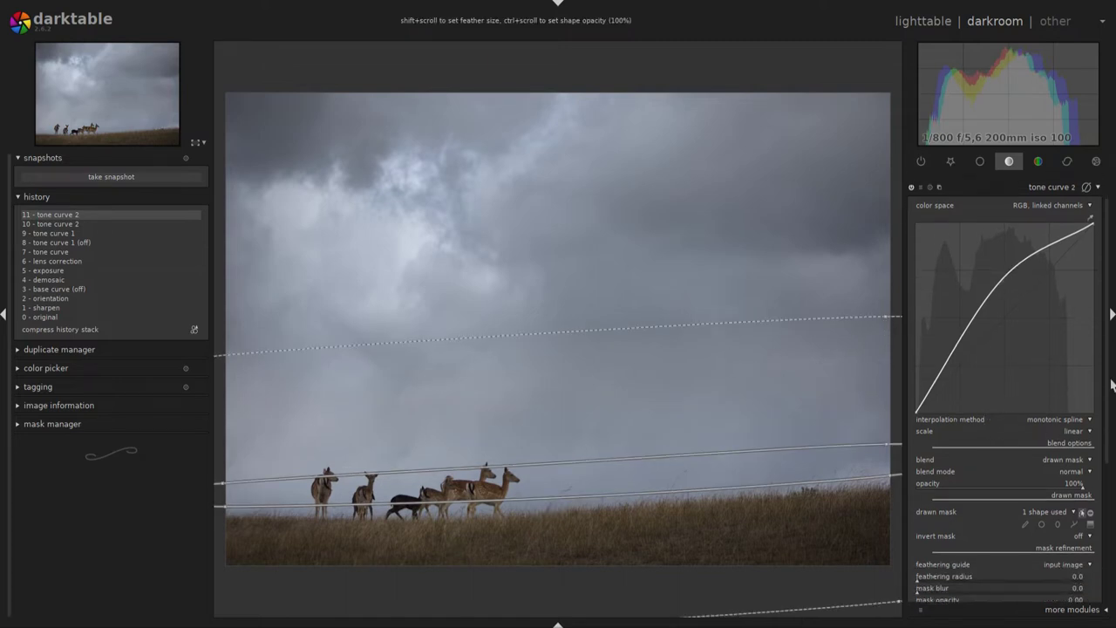
{"action": "scroll", "coordinate": [1054, 441], "scroll_direction": "down", "scroll_amount": 3}
{"action": "left_click_drag", "start_coordinate": [919, 414], "coordinate": [1003, 410]}
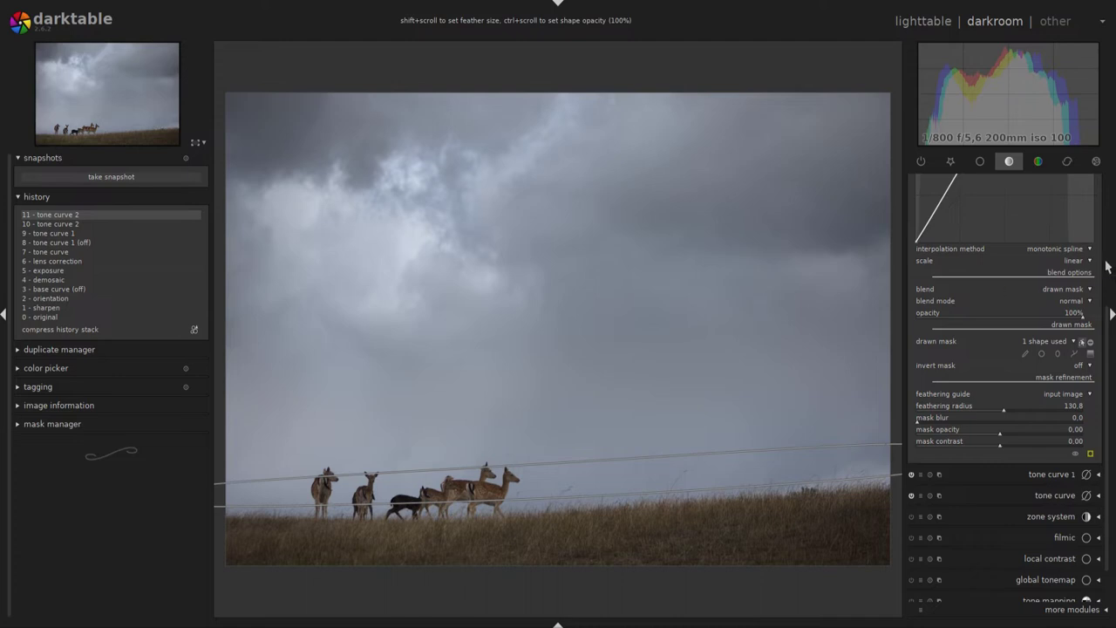
{"action": "scroll", "coordinate": [1108, 332], "scroll_direction": "up", "scroll_amount": 3}
{"action": "scroll", "coordinate": [1107, 331], "scroll_direction": "up", "scroll_amount": 2}
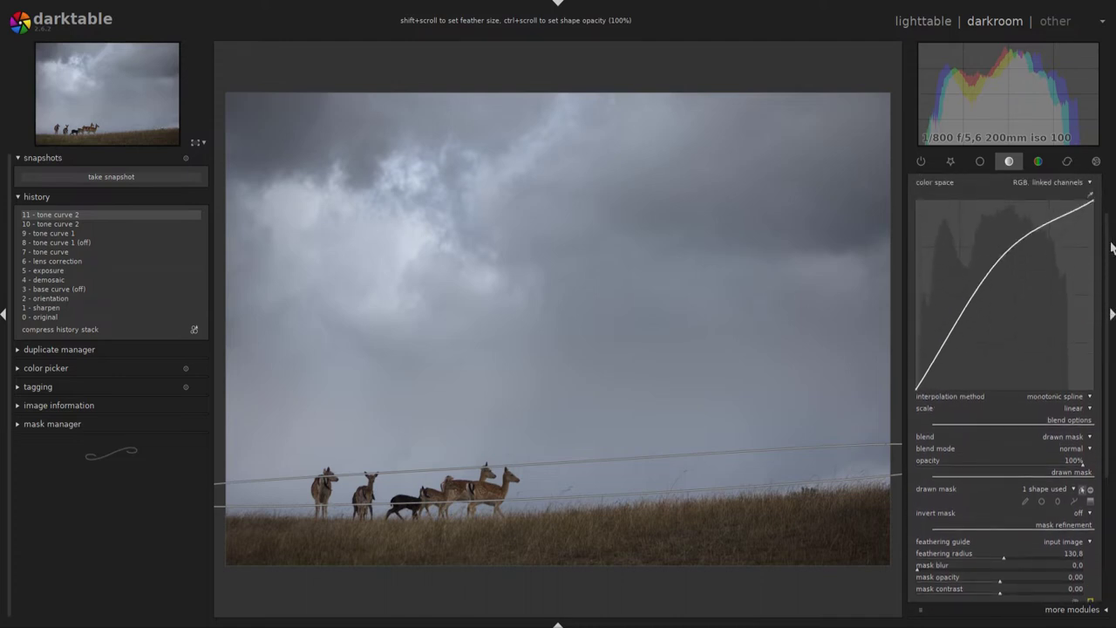
{"action": "scroll", "coordinate": [1111, 253], "scroll_direction": "up", "scroll_amount": 2}
{"action": "left_click", "coordinate": [1099, 226]}
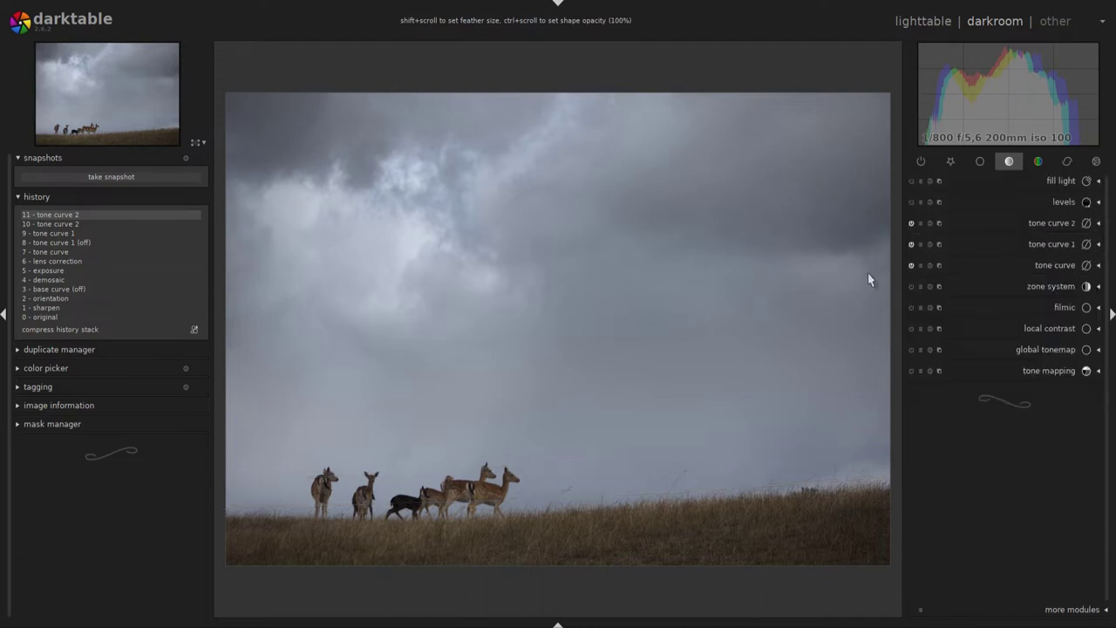
{"action": "left_click", "coordinate": [912, 223]}
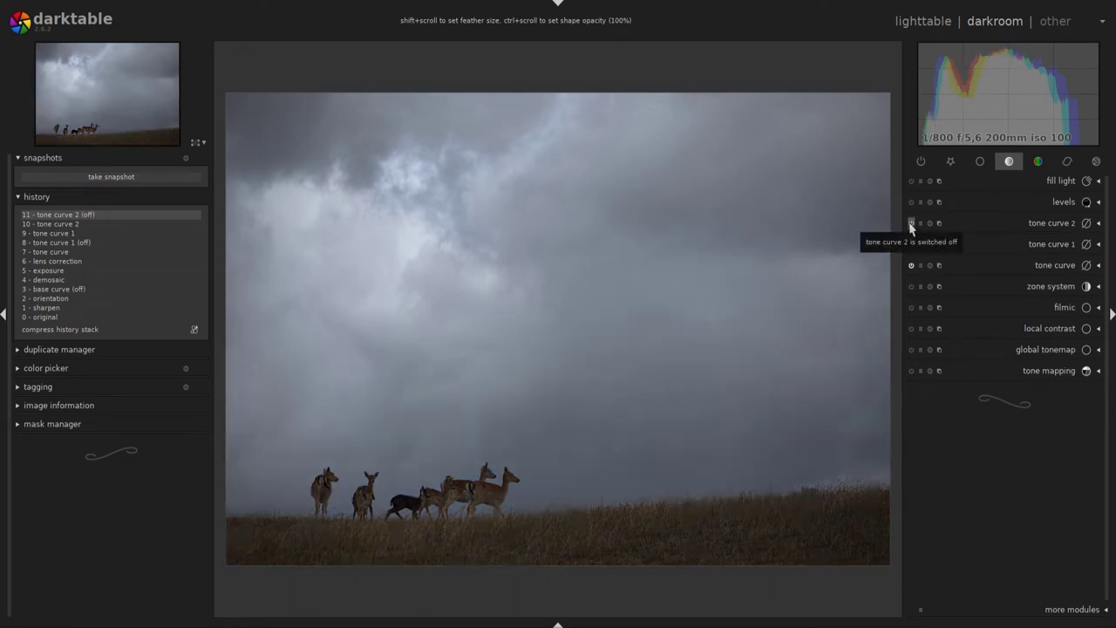
{"action": "left_click", "coordinate": [911, 224]}
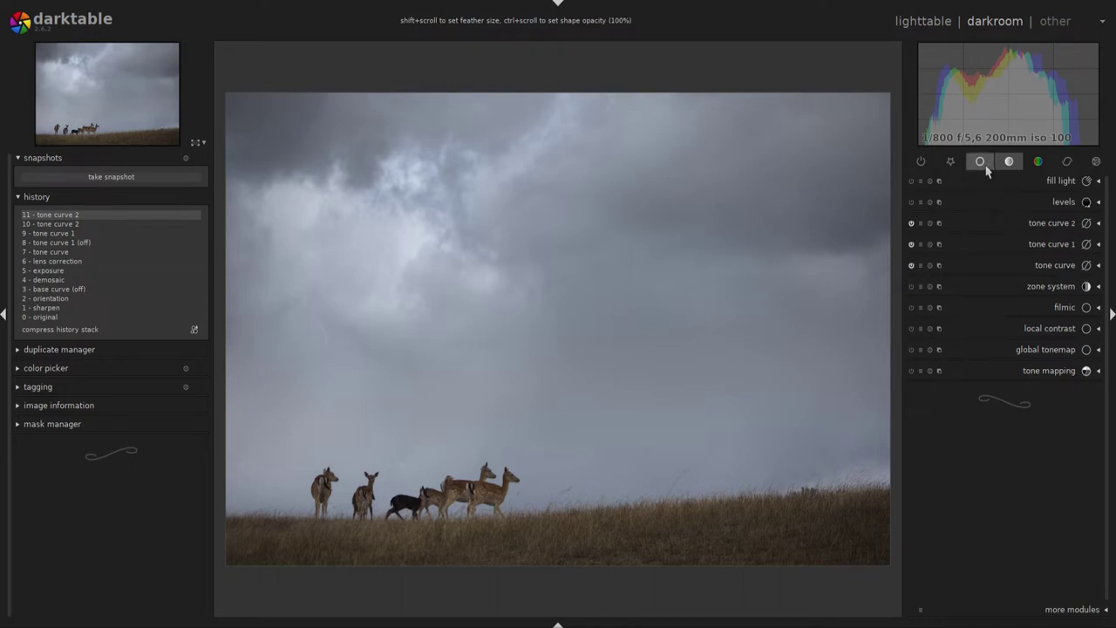
Create tone curve 3 with a gentle S-curve lifting cloud highlights and keeping shadows deep.
{"action": "left_click", "coordinate": [940, 223]}
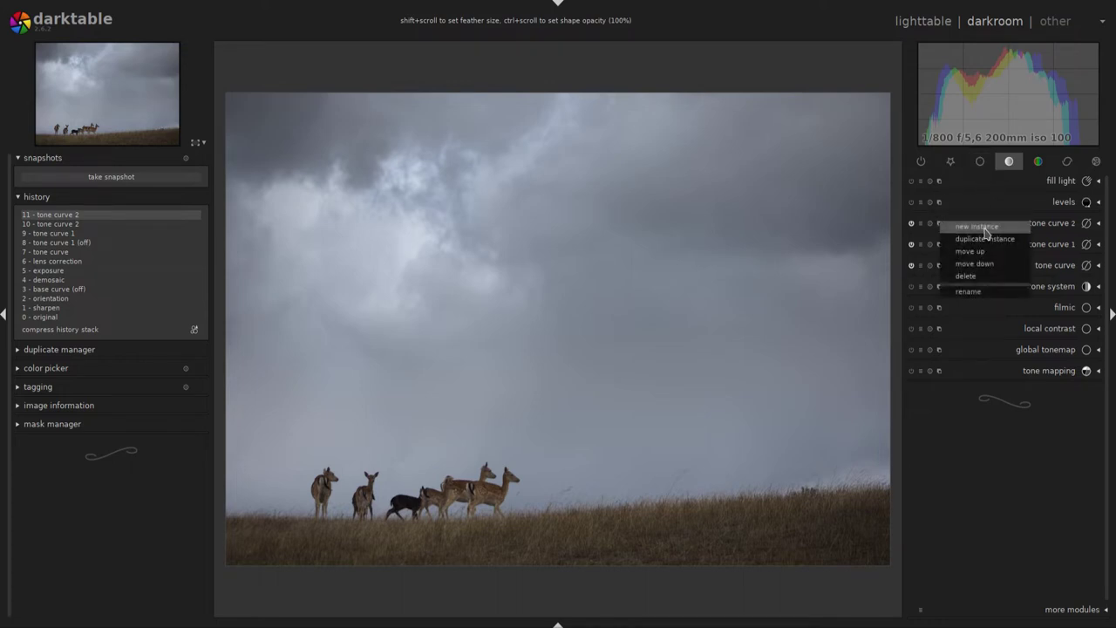
{"action": "left_click", "coordinate": [977, 227]}
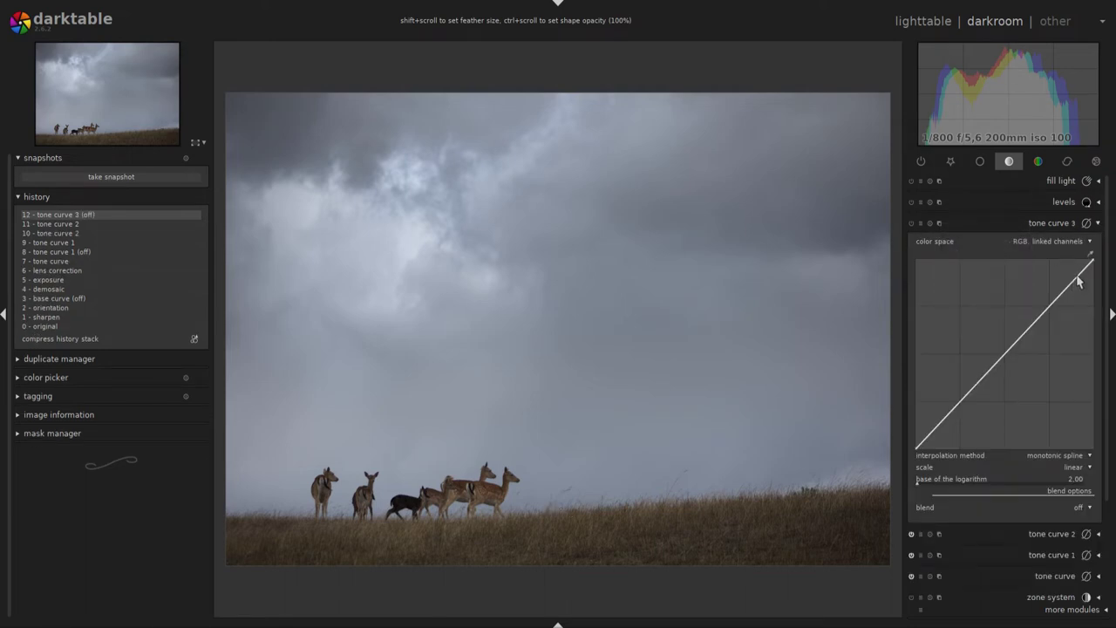
{"action": "left_click_drag", "start_coordinate": [1064, 299], "coordinate": [1053, 291]}
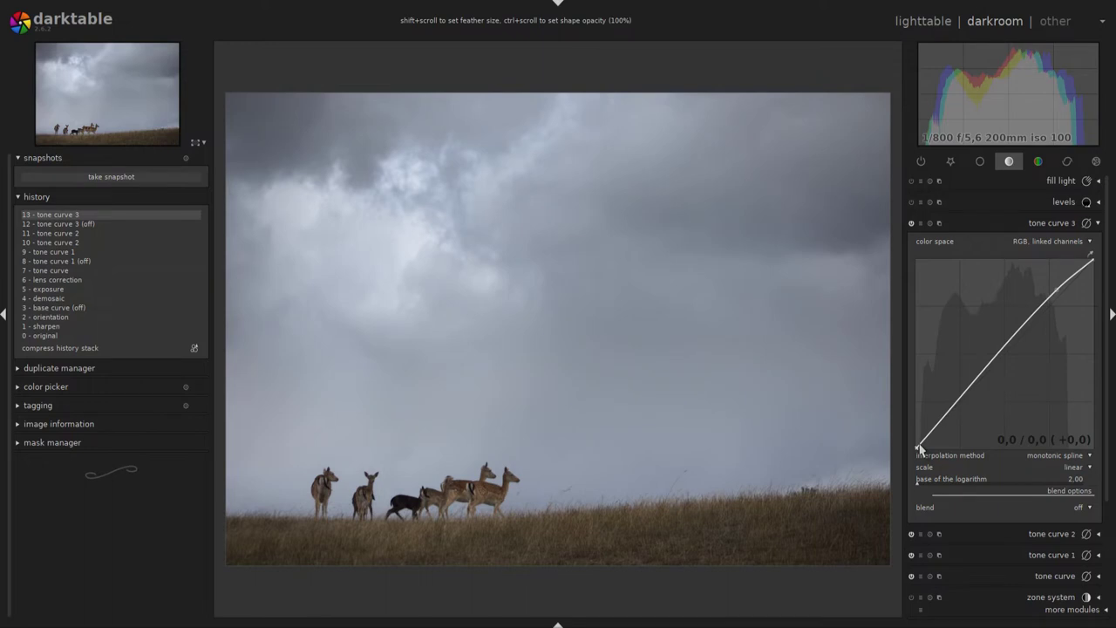
{"action": "left_click_drag", "start_coordinate": [920, 448], "coordinate": [924, 448]}
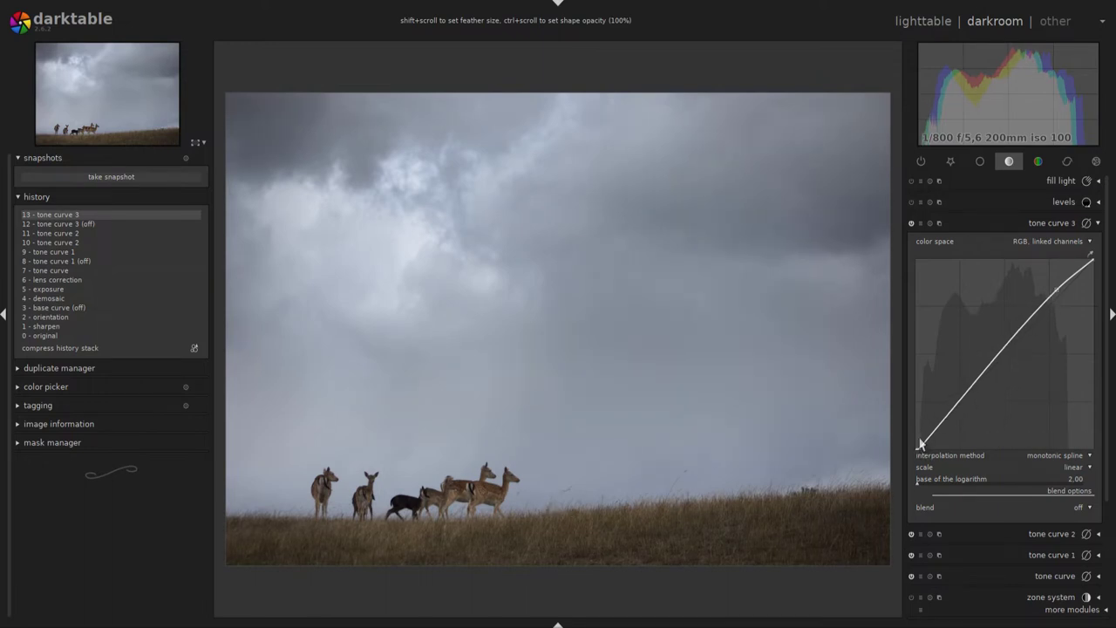
{"action": "left_click_drag", "start_coordinate": [918, 450], "coordinate": [925, 445]}
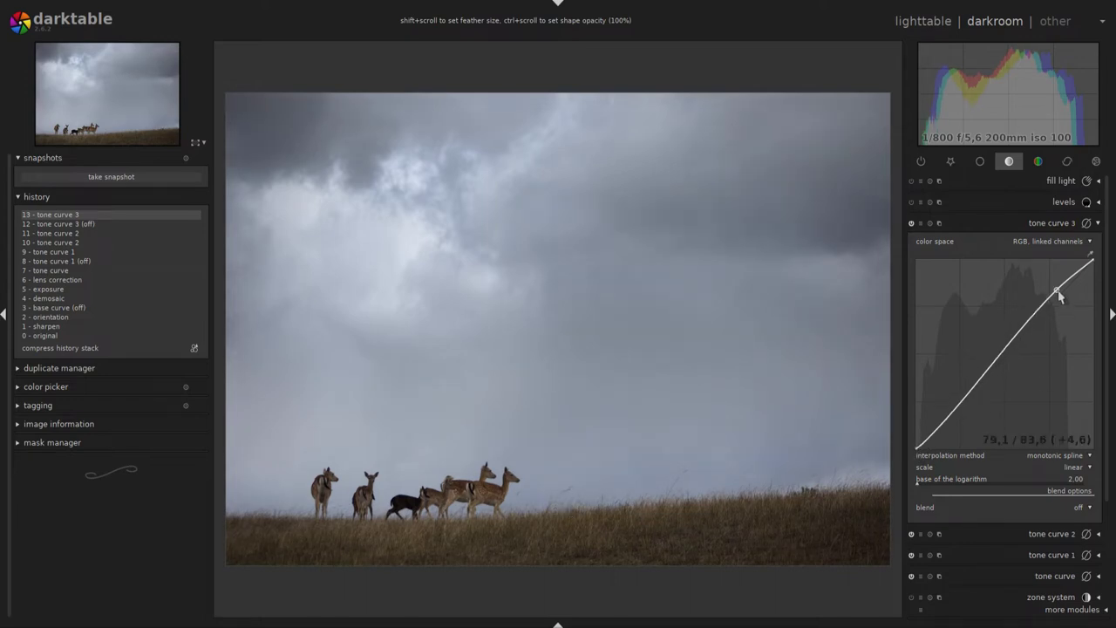
{"action": "left_click_drag", "start_coordinate": [1054, 292], "coordinate": [1052, 296]}
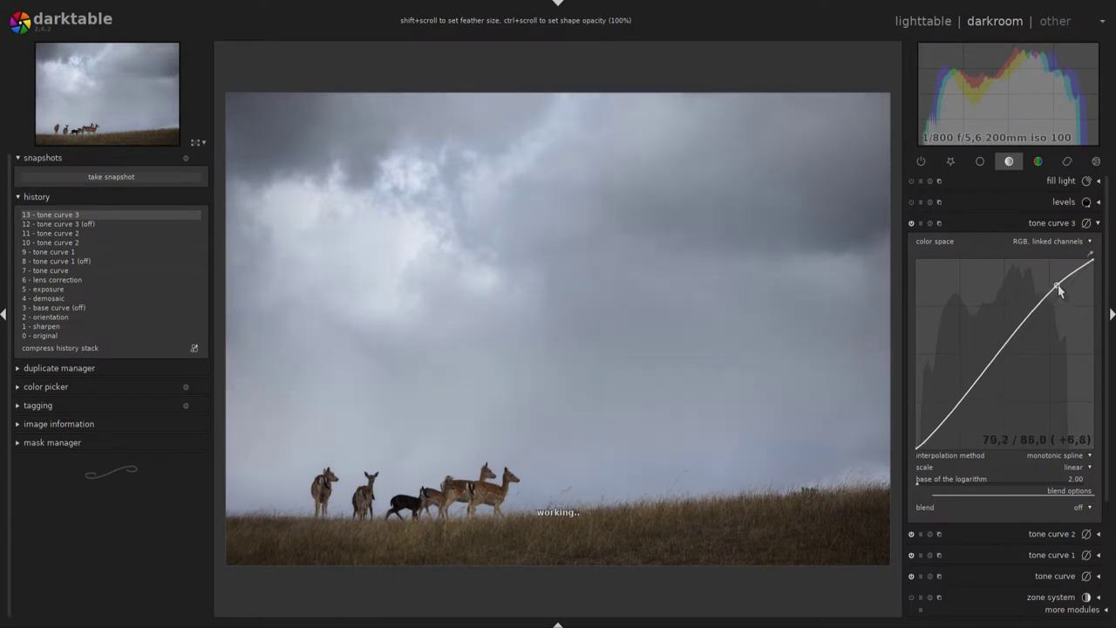
{"action": "left_click_drag", "start_coordinate": [986, 378], "coordinate": [987, 380]}
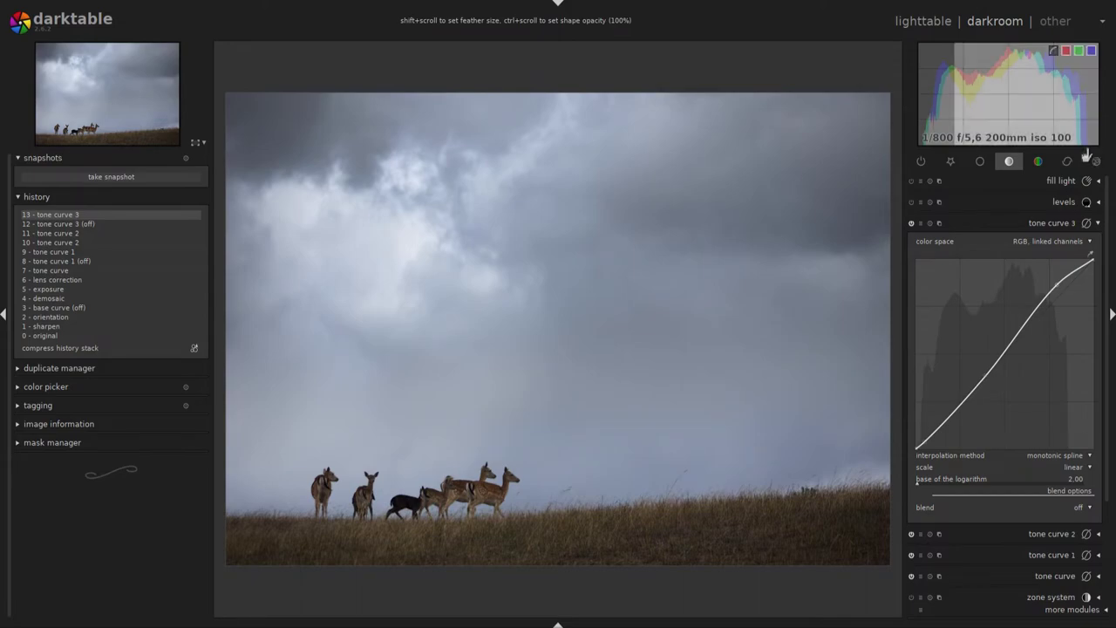
{"action": "left_click", "coordinate": [1096, 223]}
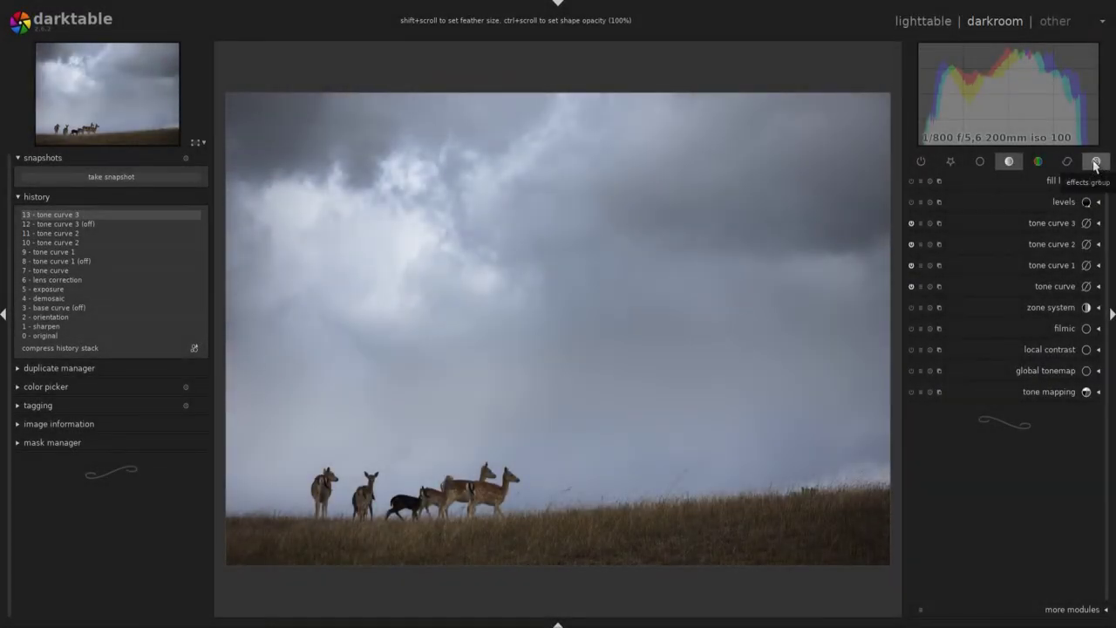
Enable lowpass with uniform blending, saturation 0 and softlight blend mode.
{"action": "left_click", "coordinate": [1096, 163]}
{"action": "left_click", "coordinate": [1098, 266]}
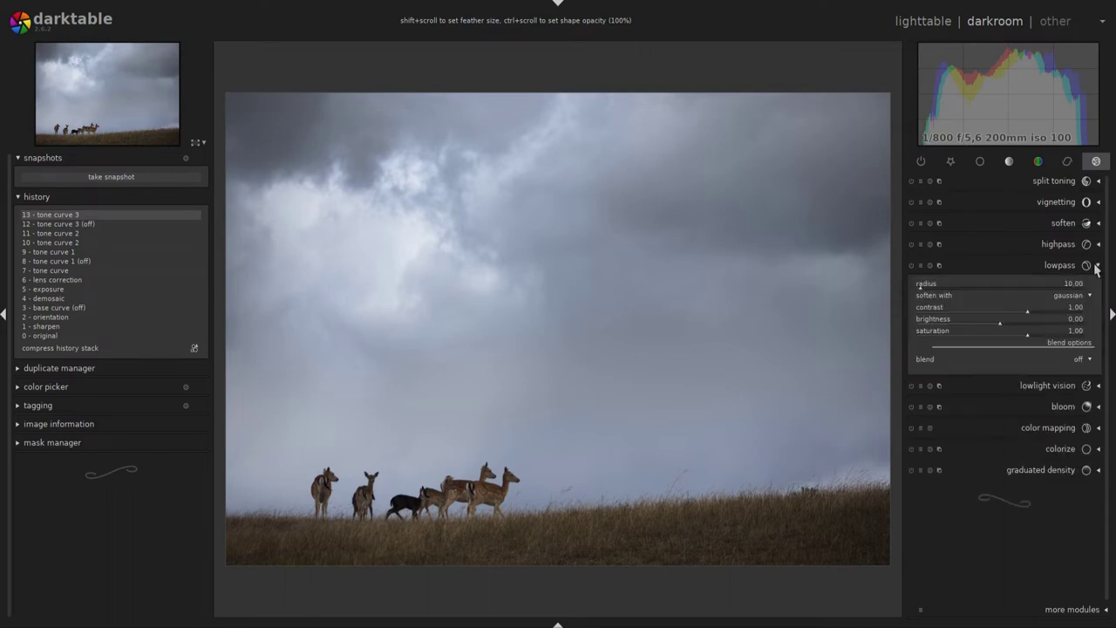
{"action": "left_click", "coordinate": [1083, 359]}
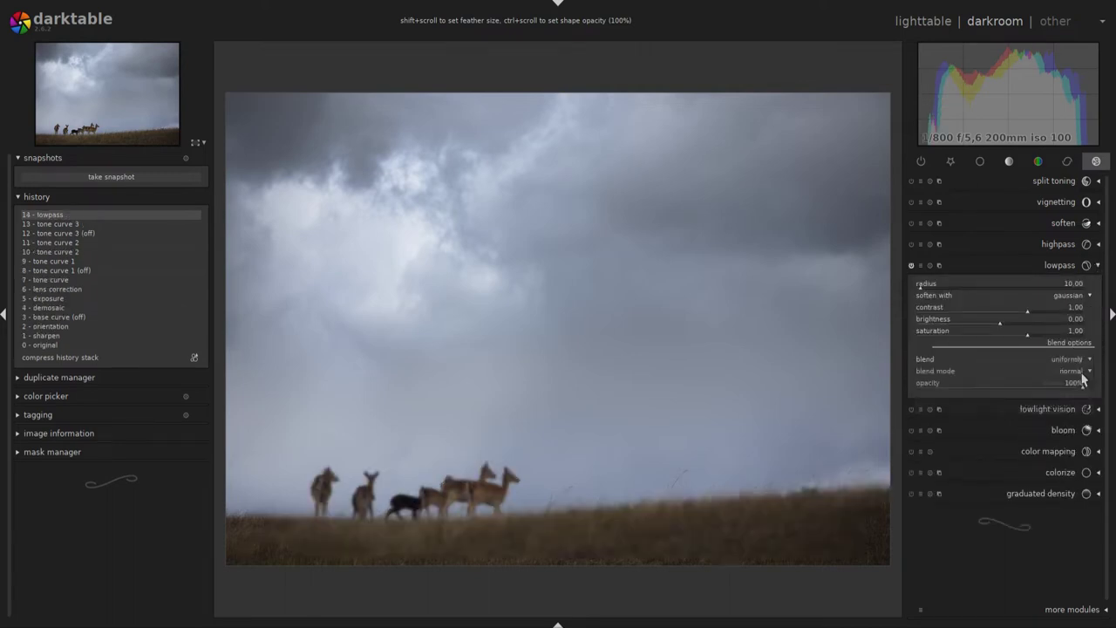
{"action": "left_click_drag", "start_coordinate": [1027, 338], "coordinate": [1001, 338]}
{"action": "left_click", "coordinate": [1088, 375]}
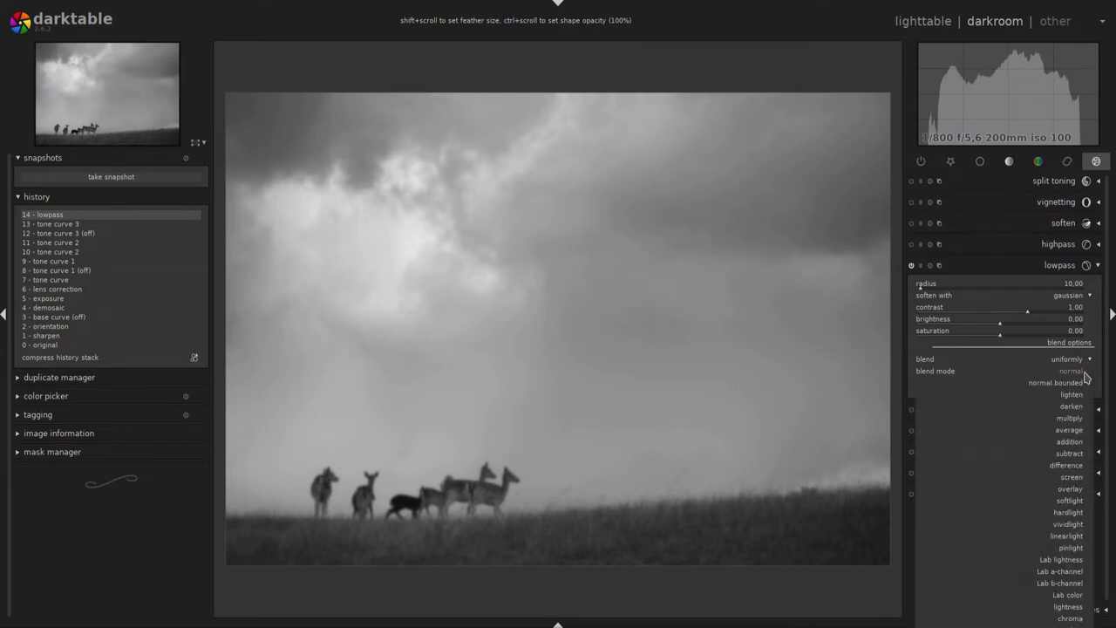
{"action": "left_click", "coordinate": [1081, 506]}
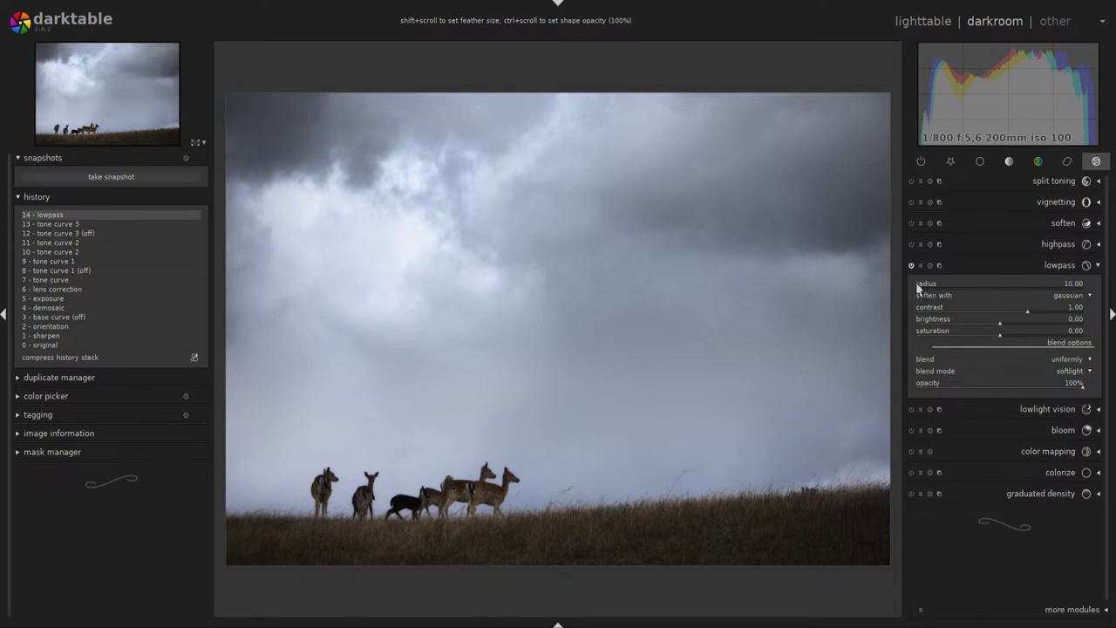
{"action": "left_click", "coordinate": [911, 265]}
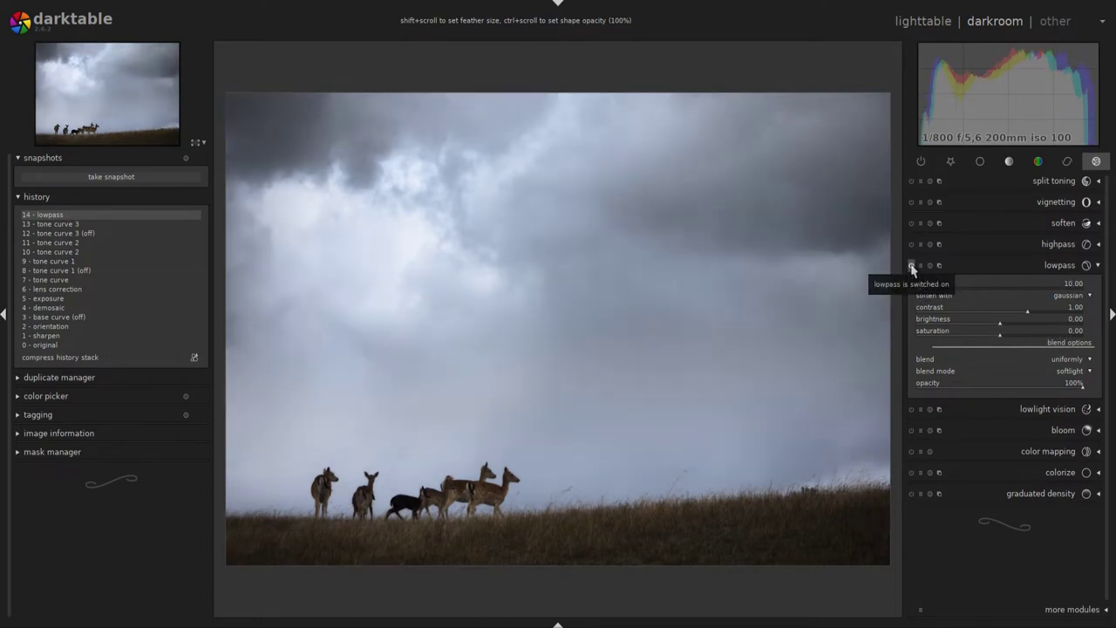
{"action": "left_click", "coordinate": [911, 265]}
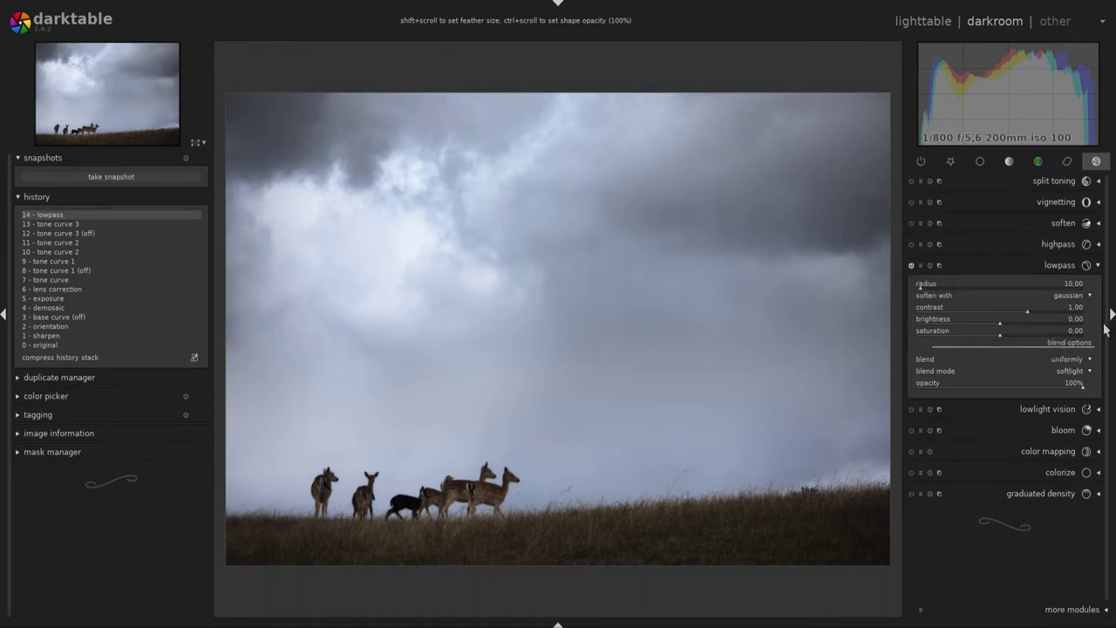
Switch the lowpass softening method to bilateral filter and compare before and after.
{"action": "left_click", "coordinate": [1068, 296]}
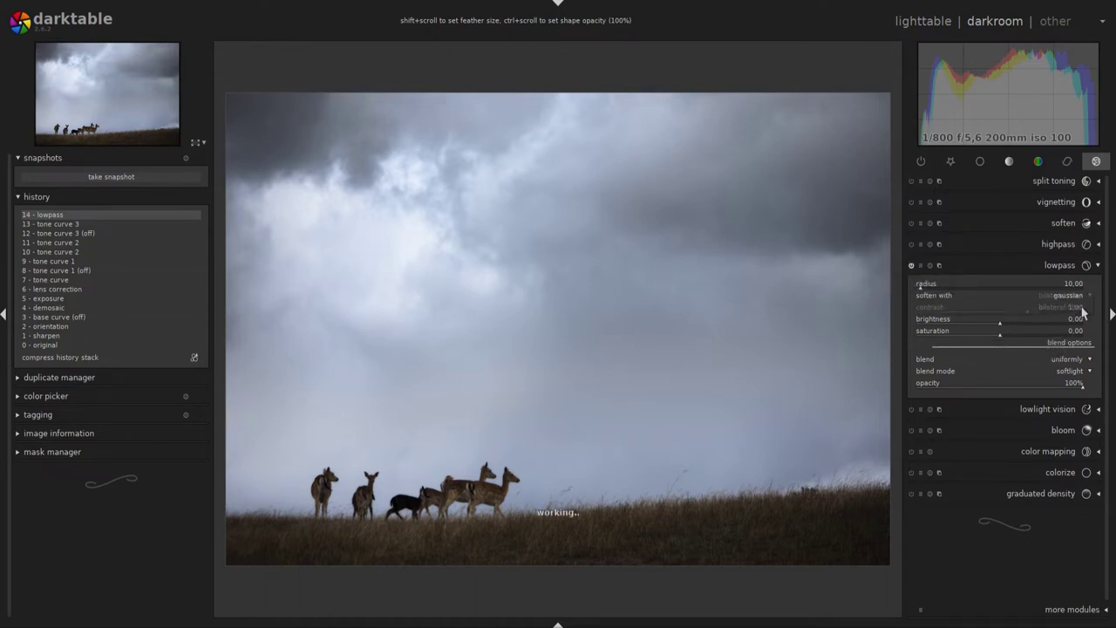
{"action": "left_click", "coordinate": [1080, 308]}
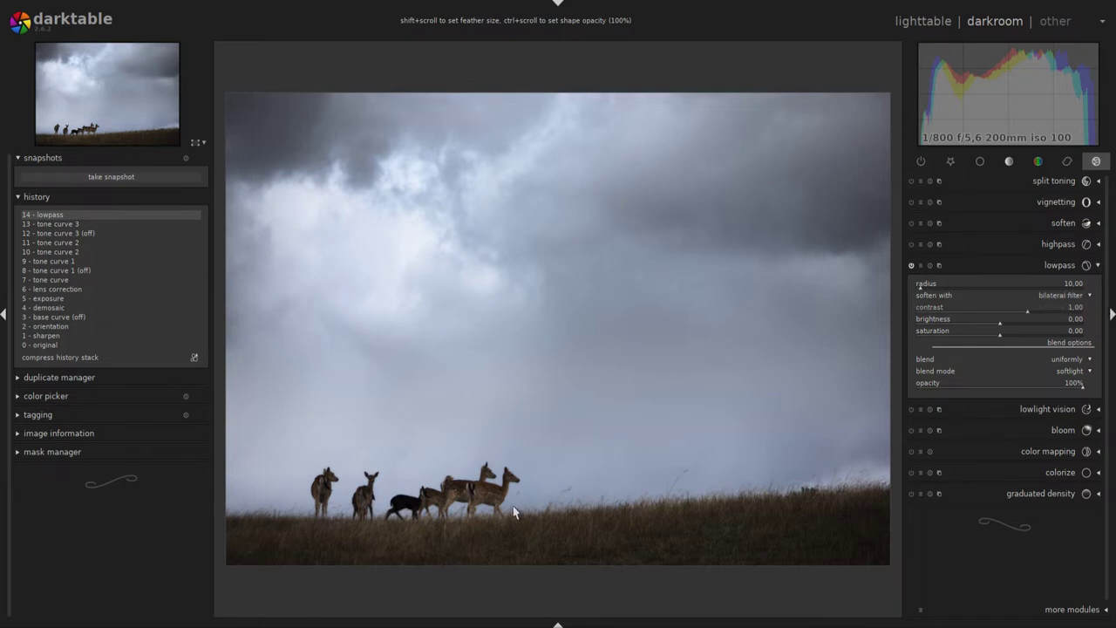
{"action": "scroll", "coordinate": [513, 514], "scroll_direction": "up", "scroll_amount": 3}
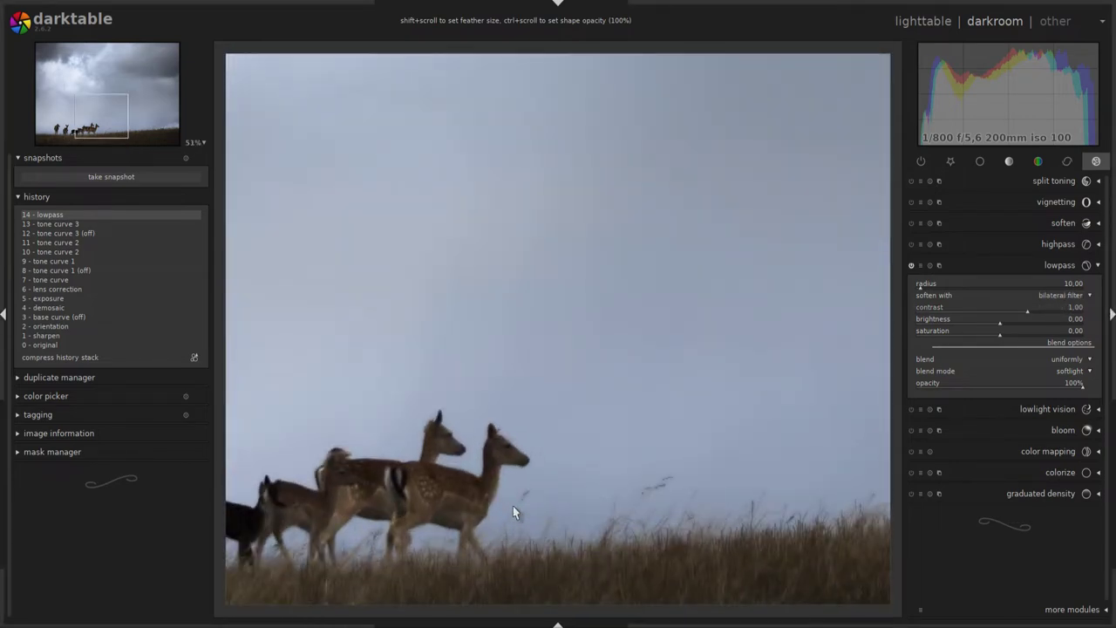
{"action": "scroll", "coordinate": [513, 507], "scroll_direction": "down", "scroll_amount": 2}
{"action": "scroll", "coordinate": [515, 509], "scroll_direction": "down", "scroll_amount": 1}
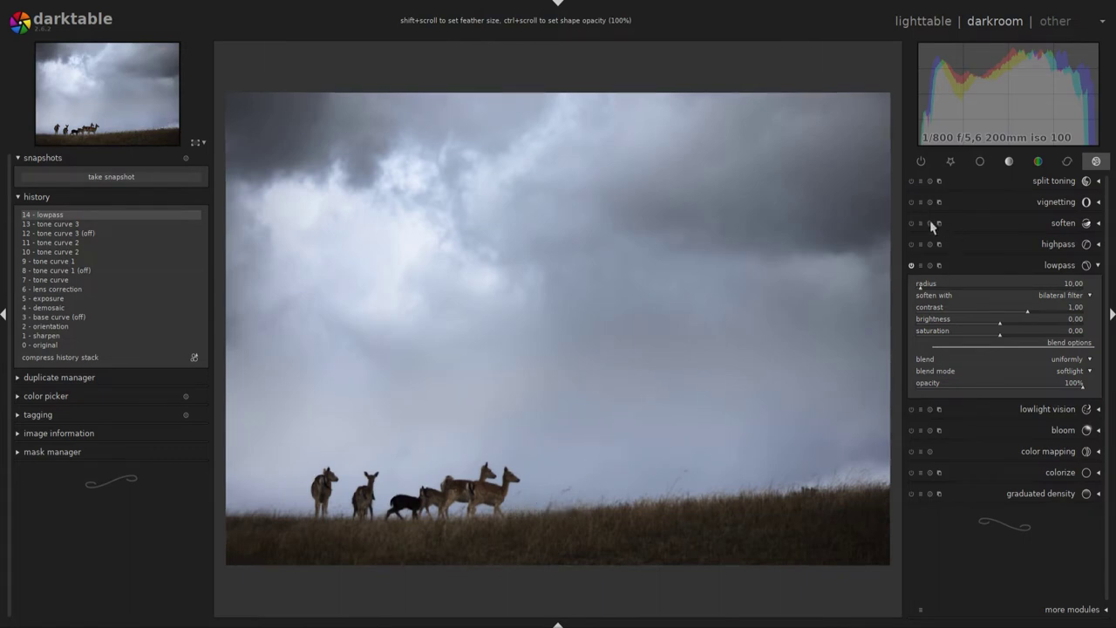
{"action": "left_click", "coordinate": [912, 265]}
{"action": "left_click", "coordinate": [912, 265]}
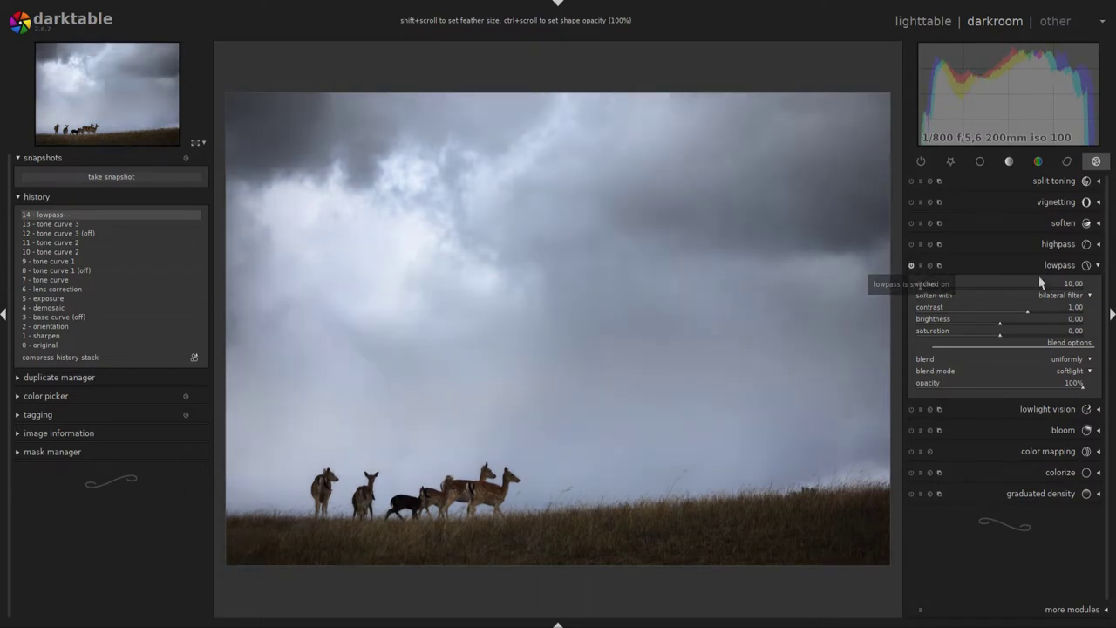
Raise the lowpass radius to about 246.5 and compare the glow off and on.
{"action": "left_click", "coordinate": [970, 292]}
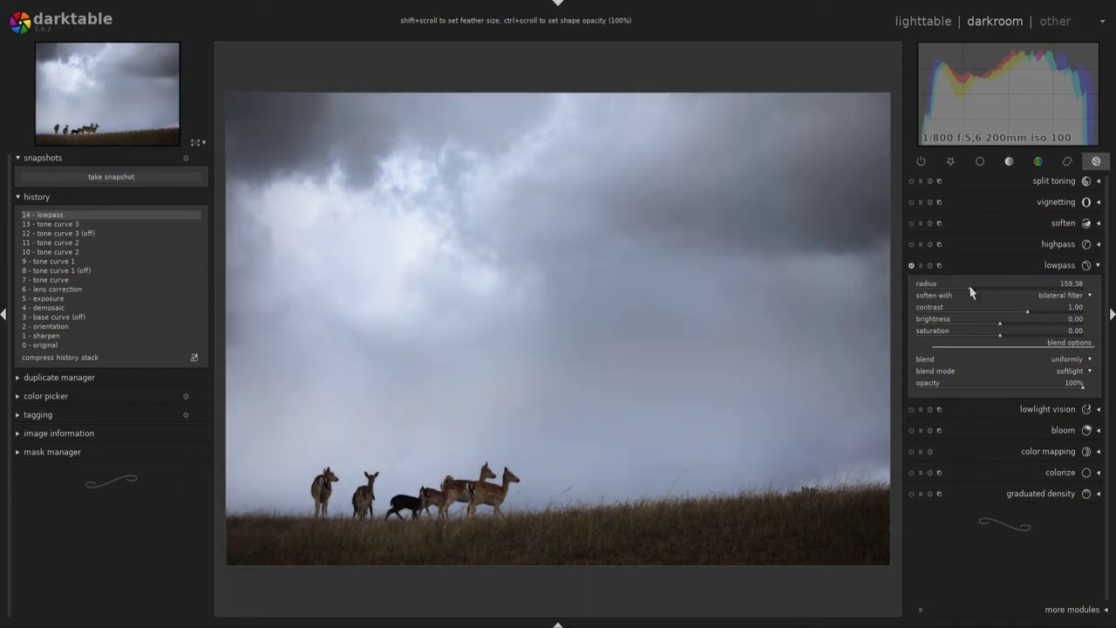
{"action": "left_click", "coordinate": [947, 292]}
{"action": "left_click_drag", "start_coordinate": [947, 292], "coordinate": [999, 292]}
{"action": "left_click", "coordinate": [913, 270]}
{"action": "left_click", "coordinate": [913, 270]}
{"action": "left_click", "coordinate": [913, 266]}
{"action": "left_click", "coordinate": [1101, 266]}
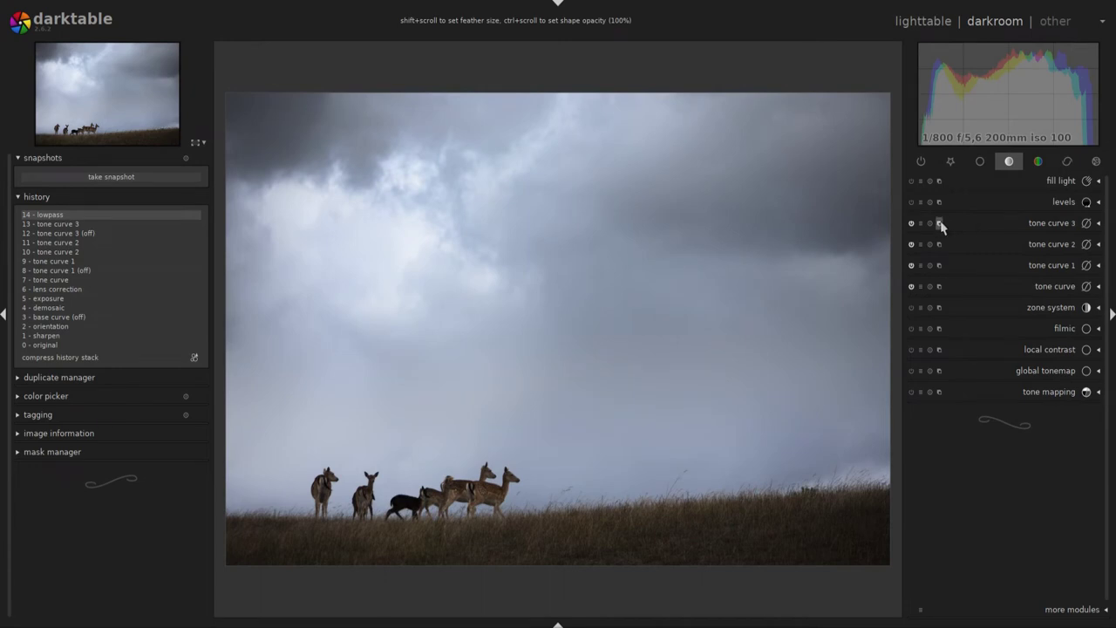
Create tone curve 4 and pull a node down for a darker, contrastier image.
{"action": "left_click", "coordinate": [939, 224]}
{"action": "scroll", "coordinate": [1106, 369], "scroll_direction": "up", "scroll_amount": 2}
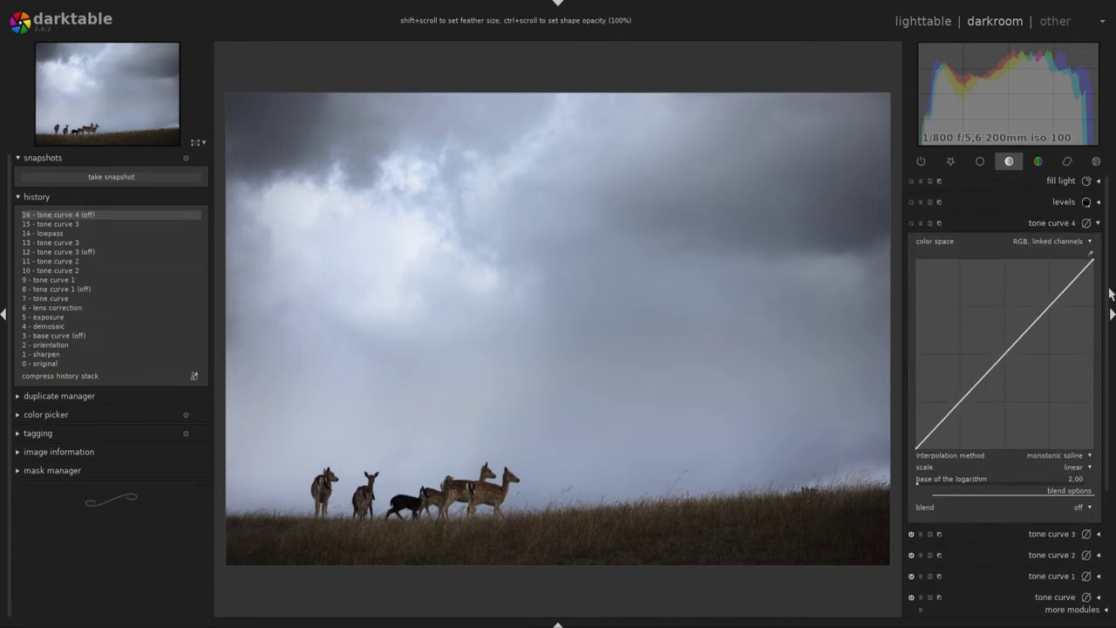
{"action": "left_click", "coordinate": [1047, 308]}
{"action": "left_click_drag", "start_coordinate": [1049, 313], "coordinate": [1053, 321]}
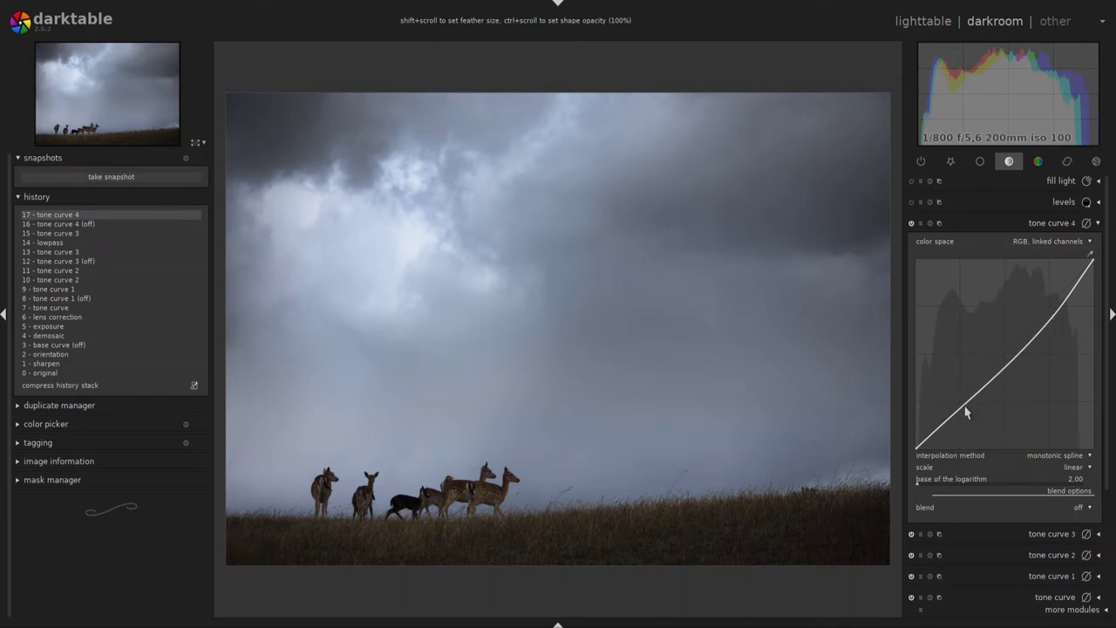
Restrict tone curve 4 to a drawn gradient mask rotated nearly level at the horizon.
{"action": "left_click", "coordinate": [1086, 515]}
{"action": "left_click", "coordinate": [1066, 531]}
{"action": "left_click", "coordinate": [1090, 560]}
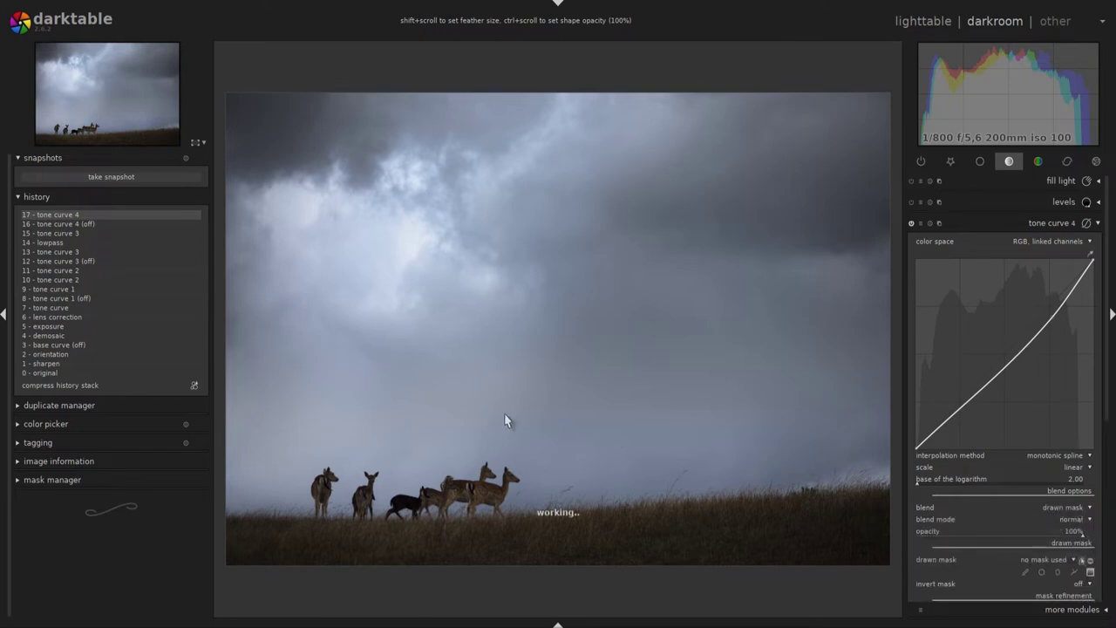
{"action": "left_click", "coordinate": [501, 412]}
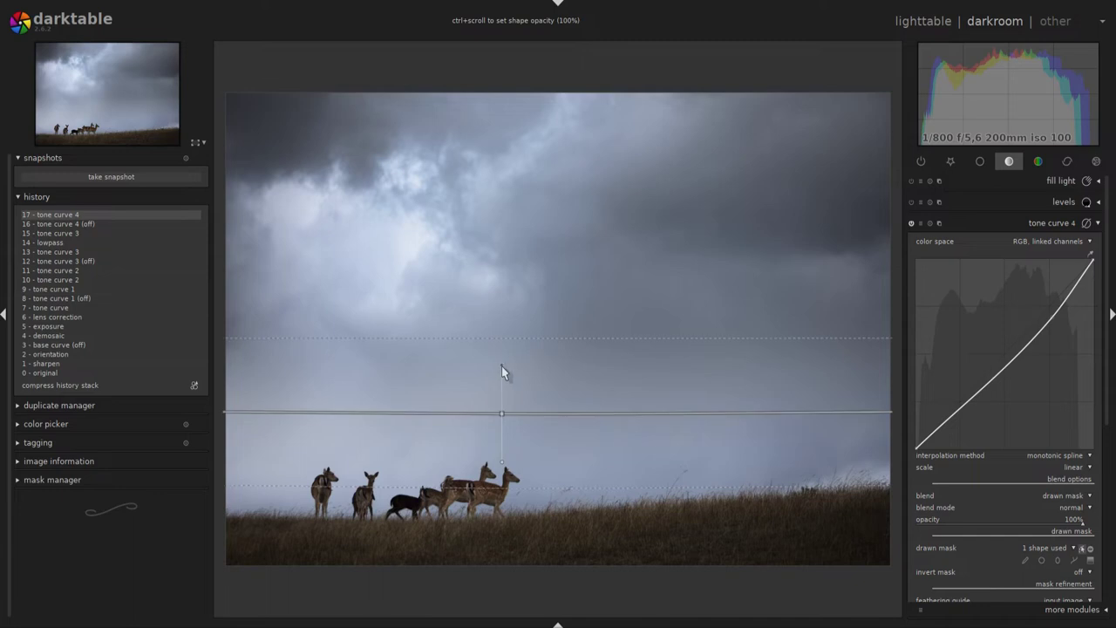
{"action": "mouse_move", "coordinate": [501, 372]}
{"action": "left_mouse_down"}
{"action": "mouse_move", "coordinate": [492, 374]}
{"action": "mouse_move", "coordinate": [503, 372]}
{"action": "mouse_move", "coordinate": [501, 416]}
{"action": "mouse_move", "coordinate": [488, 387]}
{"action": "left_mouse_up"}
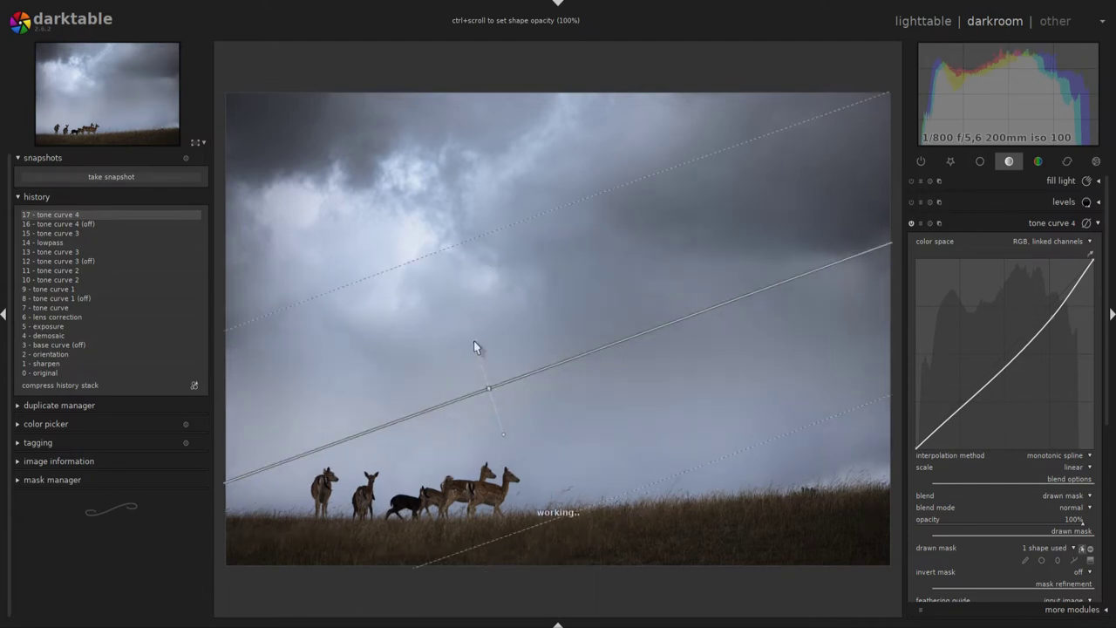
{"action": "left_click_drag", "start_coordinate": [473, 347], "coordinate": [492, 342]}
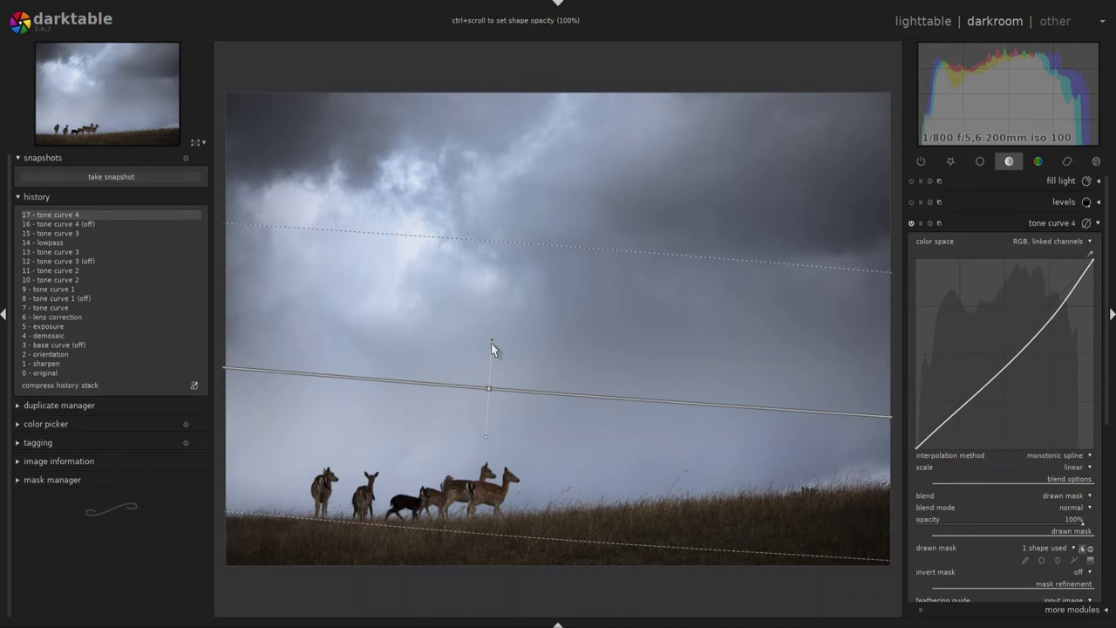
{"action": "left_click_drag", "start_coordinate": [491, 343], "coordinate": [488, 344]}
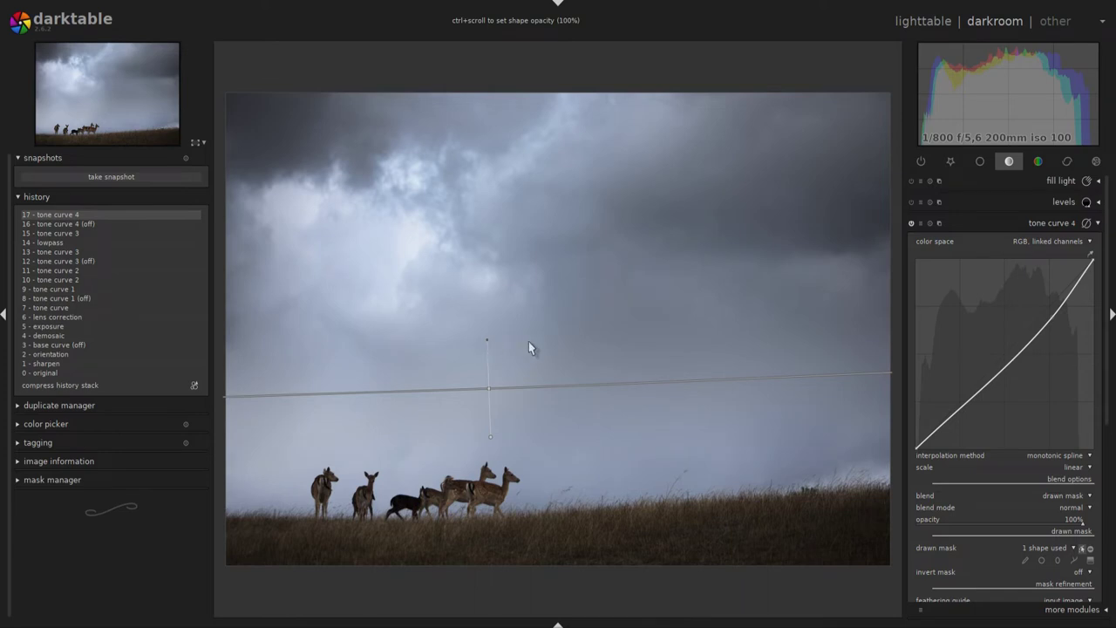
Set the gradient mask feathering radius to 116.9 and compare tone curve 4 off and on.
{"action": "scroll", "coordinate": [485, 344], "scroll_direction": "up", "scroll_amount": 2}
{"action": "scroll", "coordinate": [485, 344], "scroll_direction": "up", "scroll_amount": 2}
{"action": "scroll", "coordinate": [485, 345], "scroll_direction": "up", "scroll_amount": 2}
{"action": "left_click_drag", "start_coordinate": [1110, 424], "coordinate": [1111, 506]}
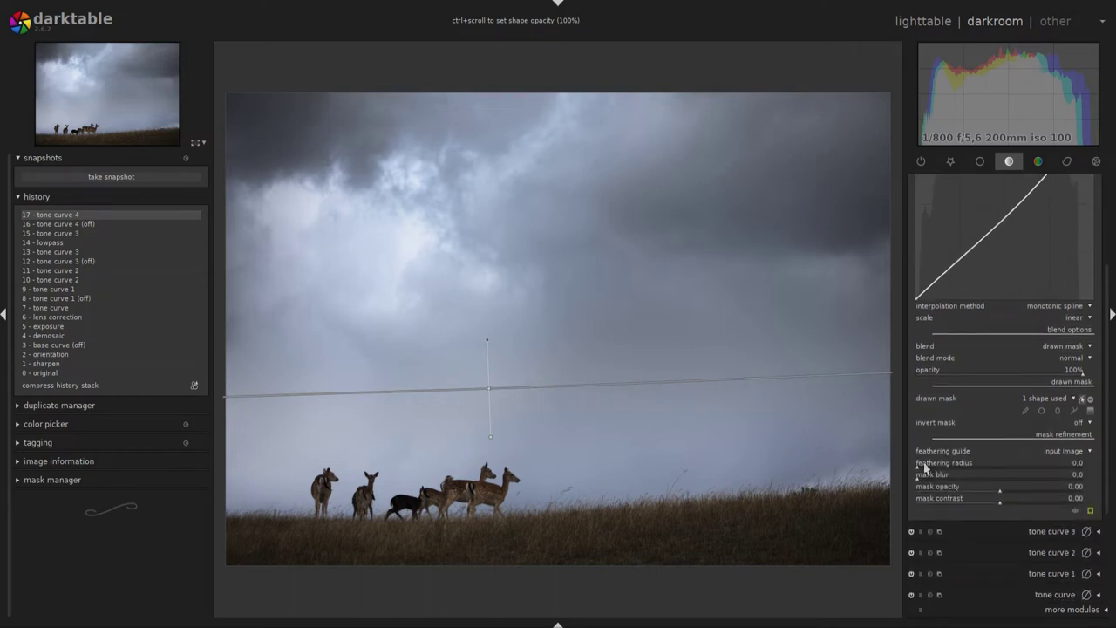
{"action": "left_click_drag", "start_coordinate": [920, 467], "coordinate": [997, 471]}
{"action": "scroll", "coordinate": [1113, 387], "scroll_direction": "up", "scroll_amount": 3}
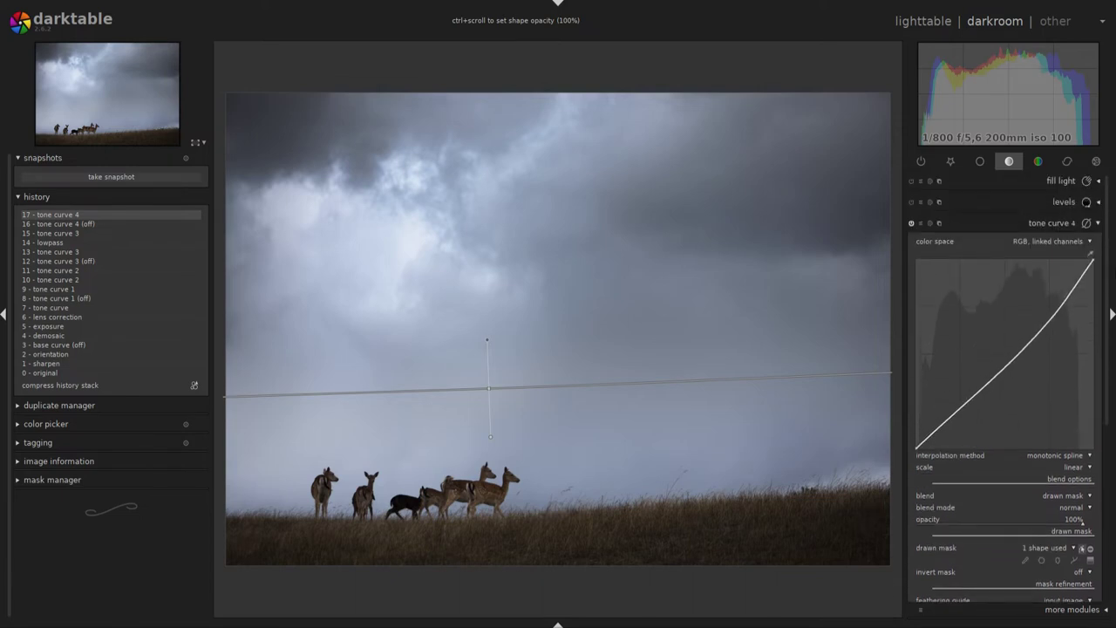
{"action": "left_click", "coordinate": [1098, 224]}
{"action": "left_click", "coordinate": [912, 224]}
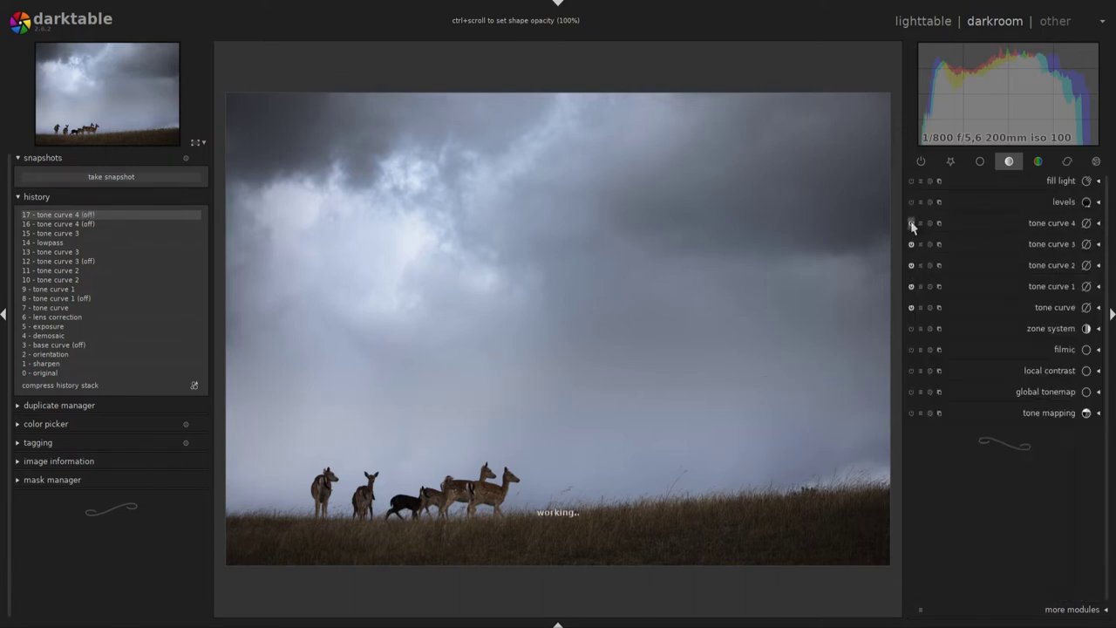
{"action": "left_click", "coordinate": [913, 224]}
Convert to black and white with monochrome, centring a shrunken filter on the purplish tones.
{"action": "left_click", "coordinate": [1038, 164]}
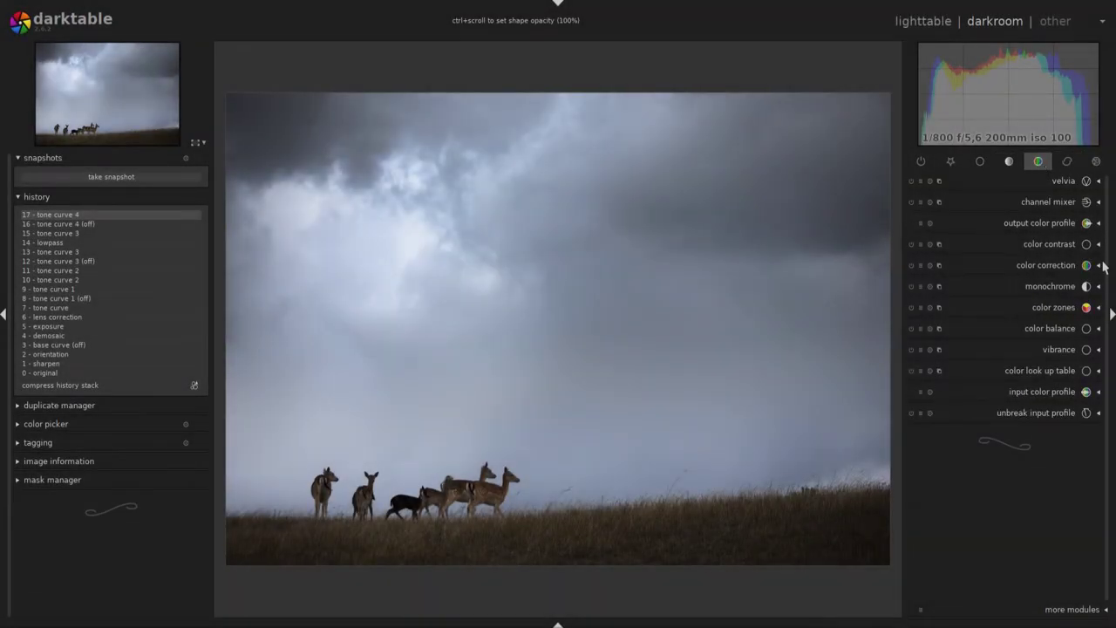
{"action": "left_click", "coordinate": [1099, 293]}
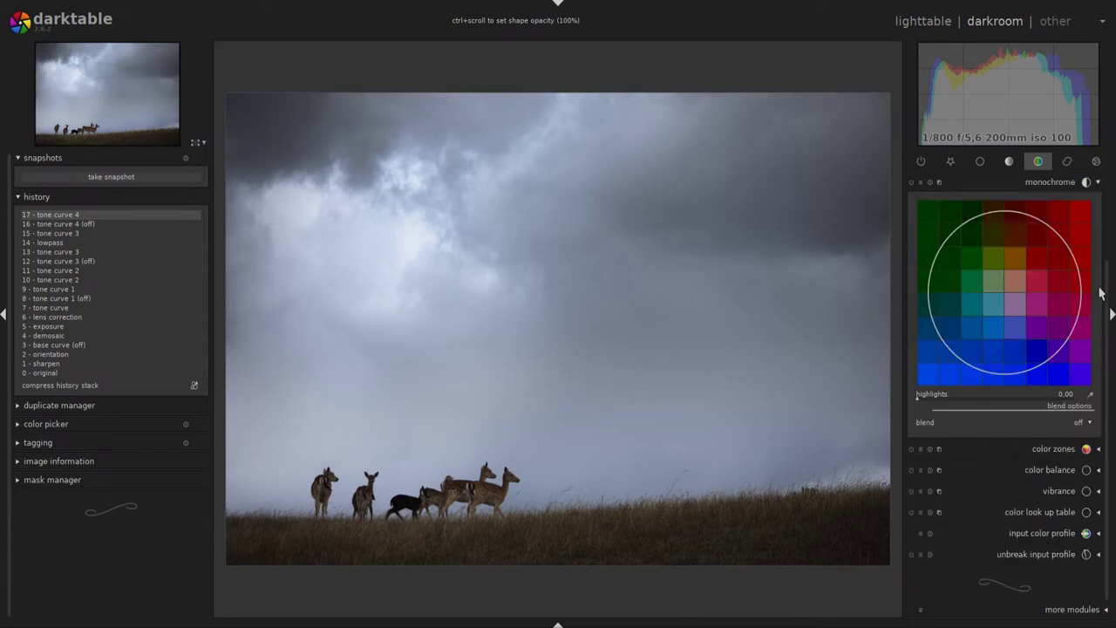
{"action": "left_click", "coordinate": [1024, 289]}
{"action": "left_click_drag", "start_coordinate": [1025, 283], "coordinate": [1017, 283]}
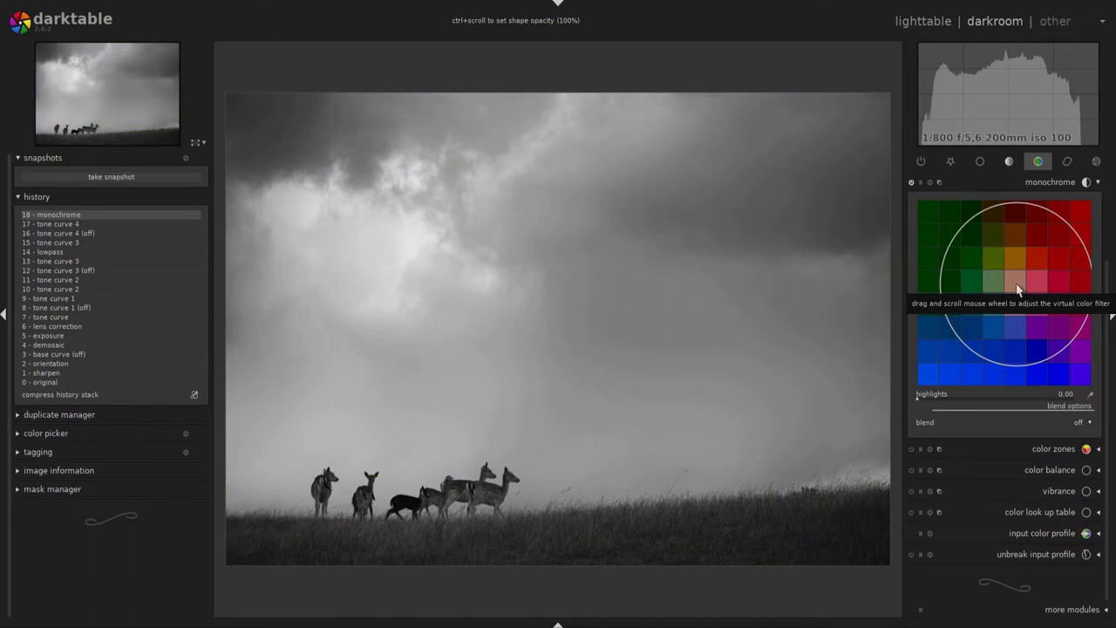
{"action": "scroll", "coordinate": [1017, 289], "scroll_direction": "up", "scroll_amount": 5}
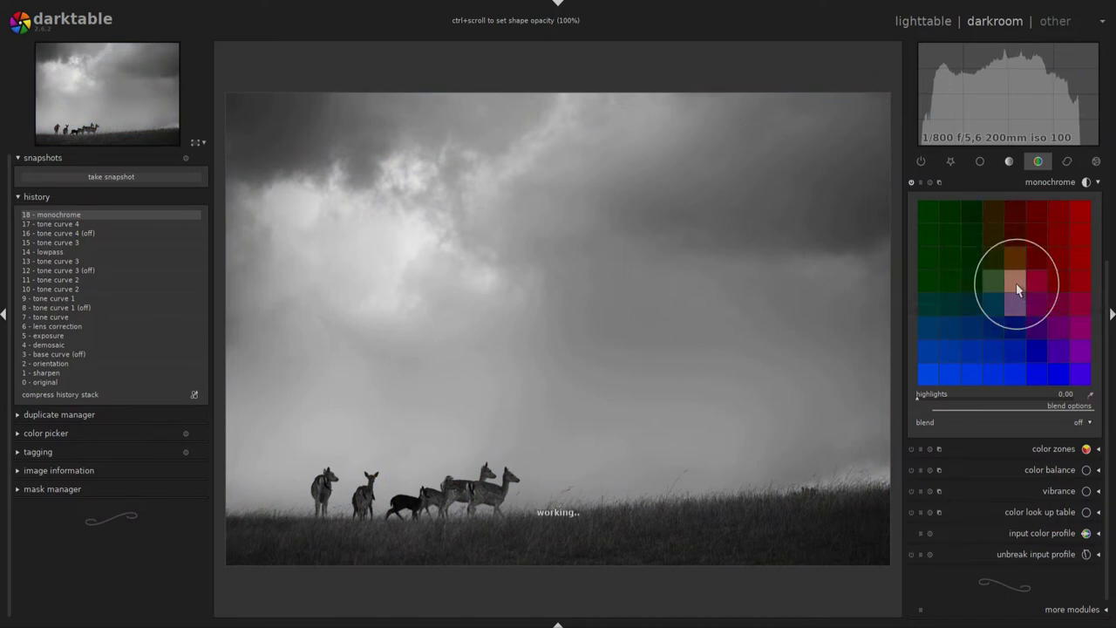
{"action": "left_click_drag", "start_coordinate": [1017, 290], "coordinate": [1019, 307]}
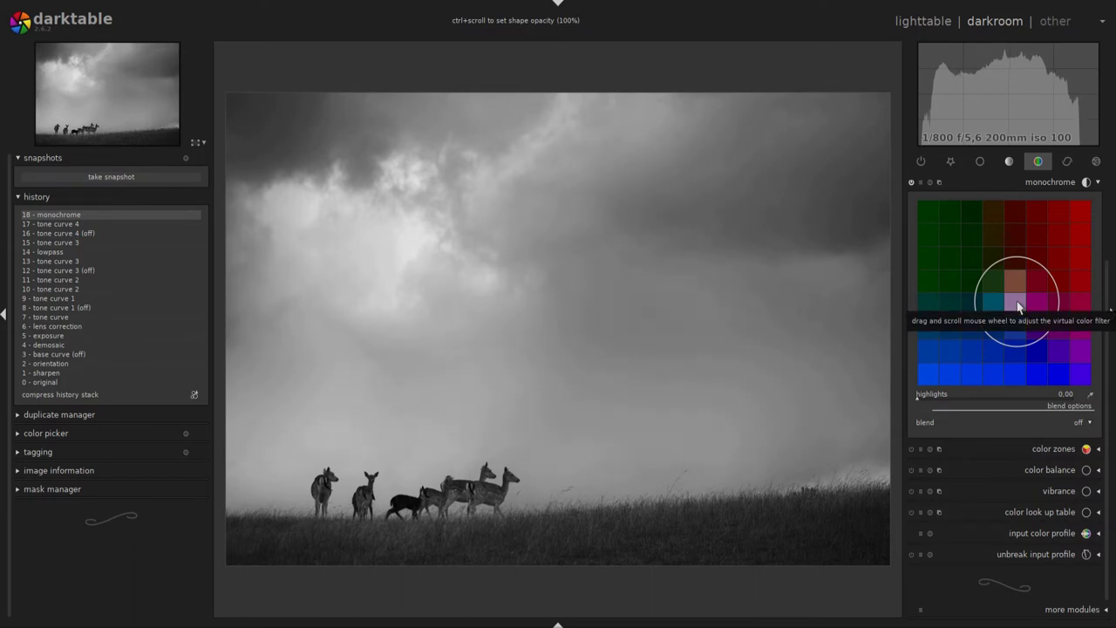
{"action": "scroll", "coordinate": [1018, 305], "scroll_direction": "up", "scroll_amount": 3}
{"action": "scroll", "coordinate": [1018, 306], "scroll_direction": "up", "scroll_amount": 2}
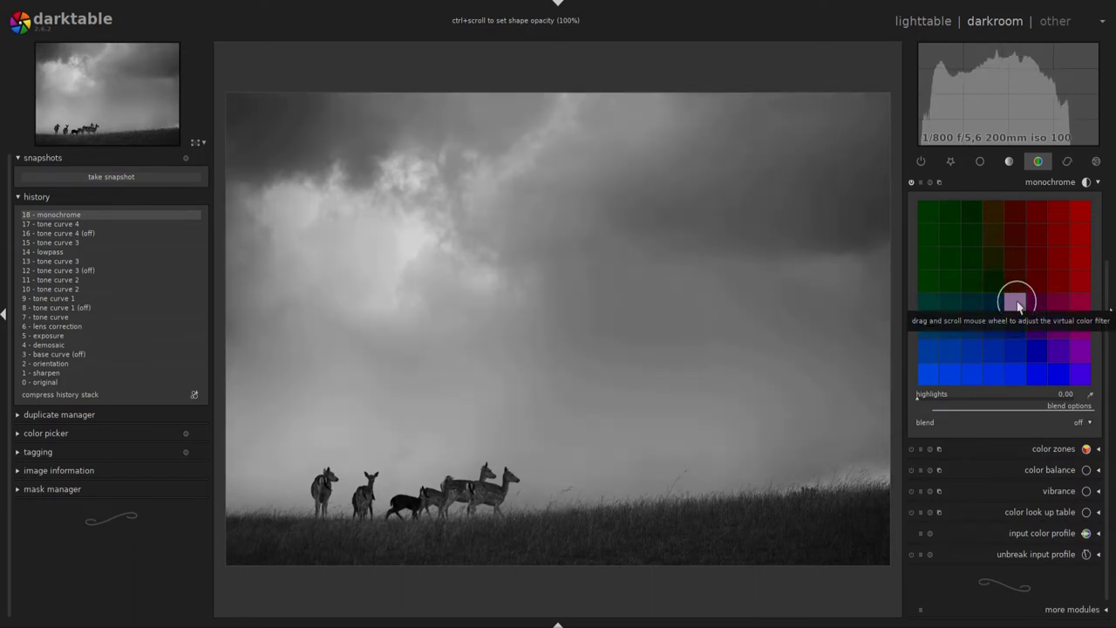
{"action": "scroll", "coordinate": [1018, 306], "scroll_direction": "down", "scroll_amount": 1}
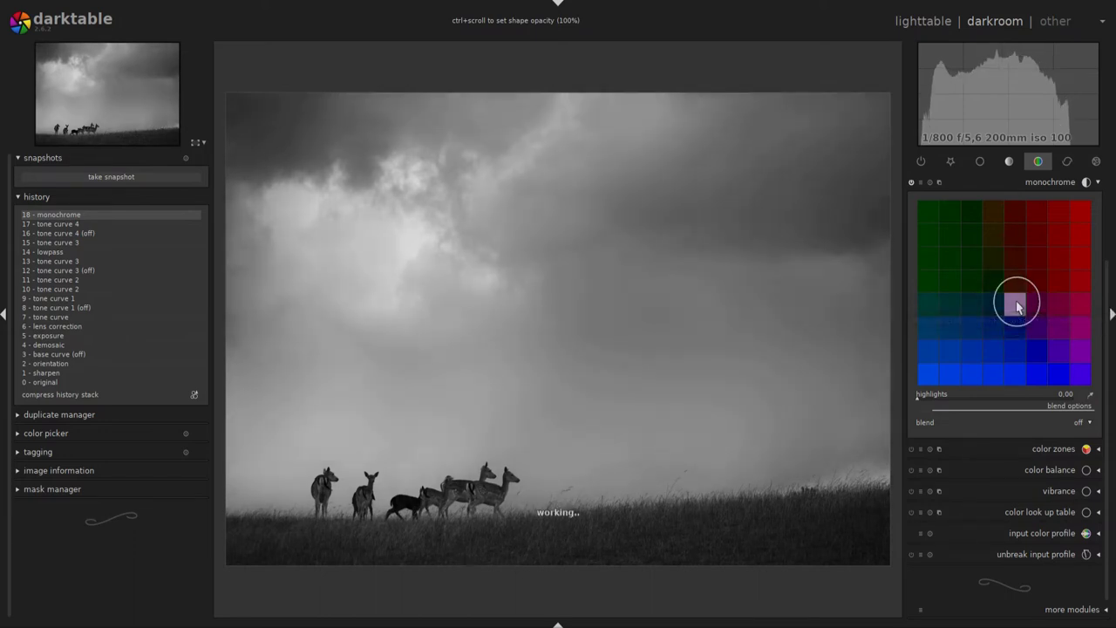
{"action": "mouse_move", "coordinate": [1017, 306]}
{"action": "left_mouse_down"}
{"action": "mouse_move", "coordinate": [1038, 305]}
{"action": "mouse_move", "coordinate": [997, 281]}
{"action": "mouse_move", "coordinate": [1017, 307]}
{"action": "mouse_move", "coordinate": [997, 284]}
{"action": "left_mouse_up"}
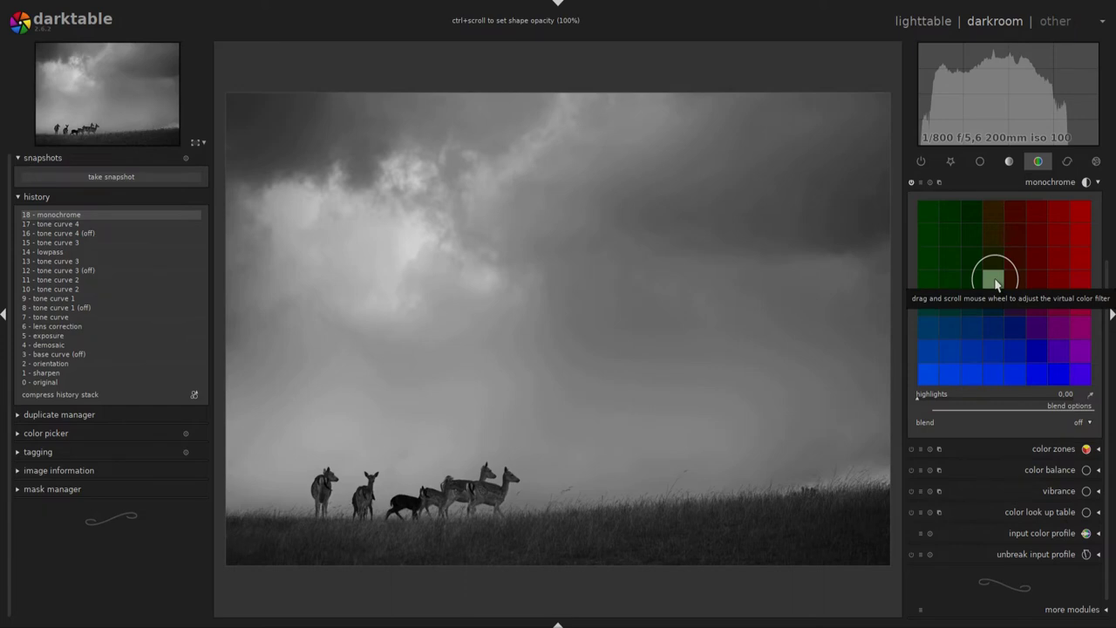
{"action": "left_click_drag", "start_coordinate": [997, 284], "coordinate": [1014, 304]}
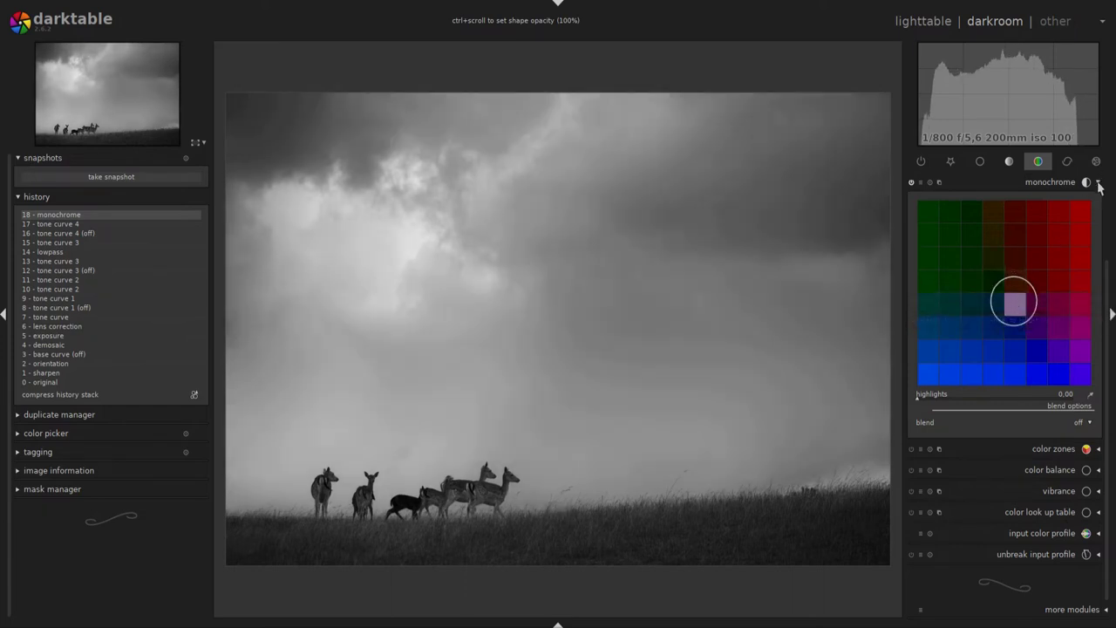
{"action": "left_click", "coordinate": [1102, 180]}
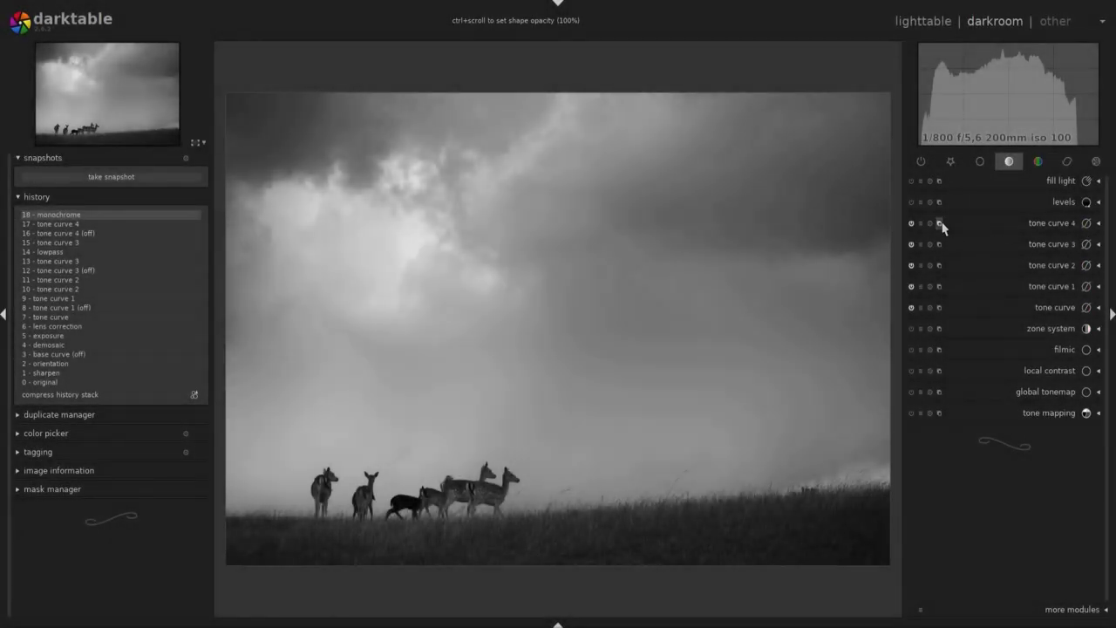
Create tone curve 5 with a highlight node and lowered shadow node forming a gentle S-curve.
{"action": "left_click", "coordinate": [942, 225]}
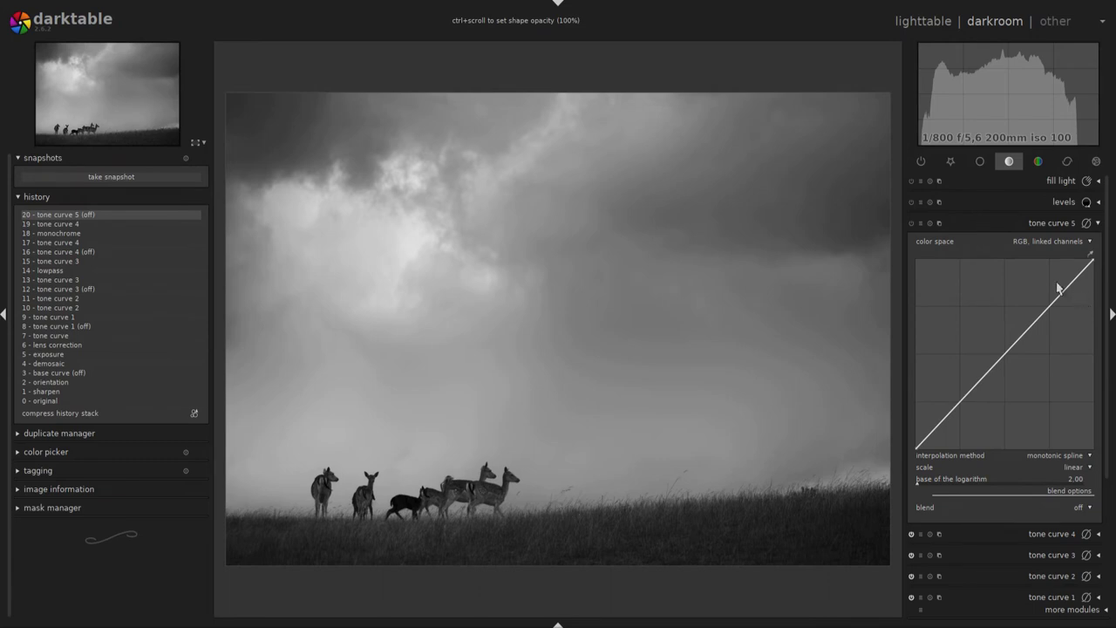
{"action": "left_click", "coordinate": [1065, 286]}
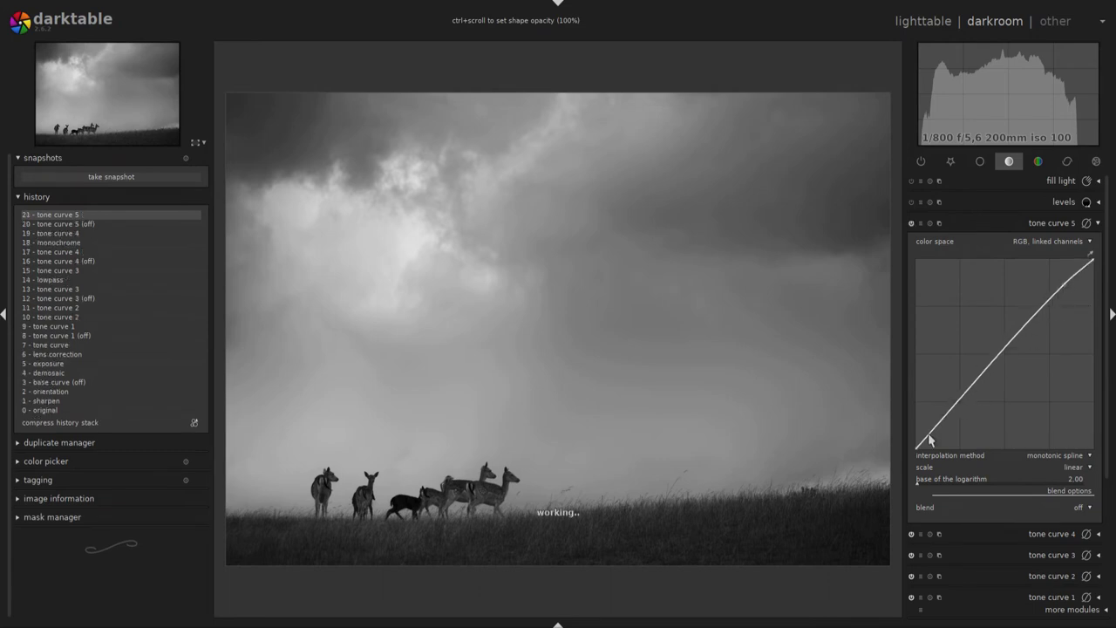
{"action": "left_click_drag", "start_coordinate": [934, 429], "coordinate": [930, 449]}
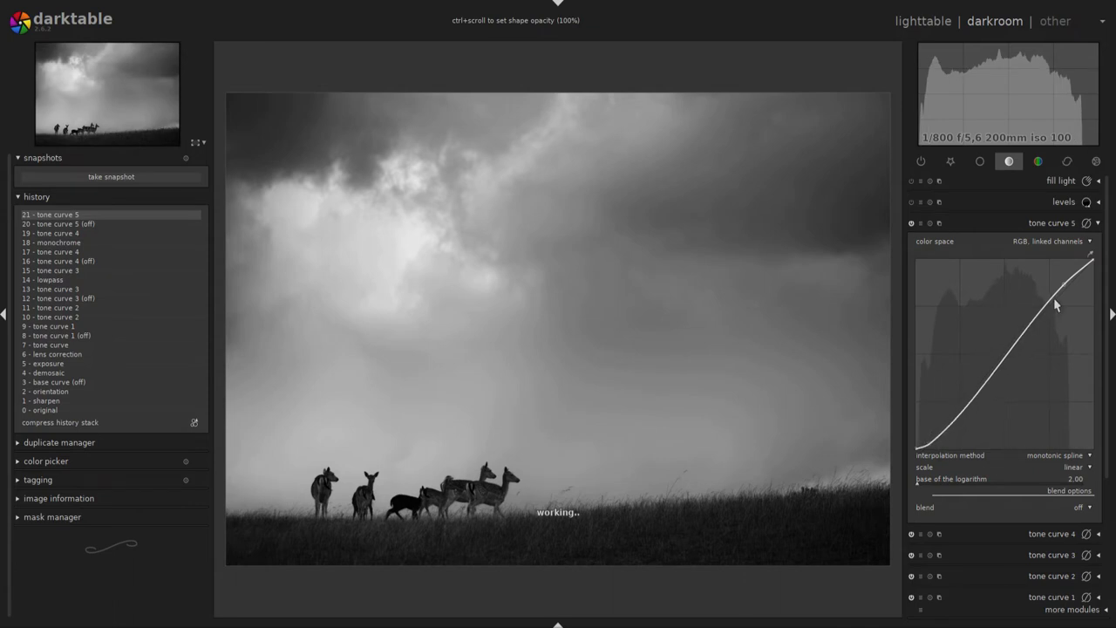
{"action": "left_click_drag", "start_coordinate": [1061, 293], "coordinate": [1063, 290]}
{"action": "left_click_drag", "start_coordinate": [1060, 289], "coordinate": [1054, 294]}
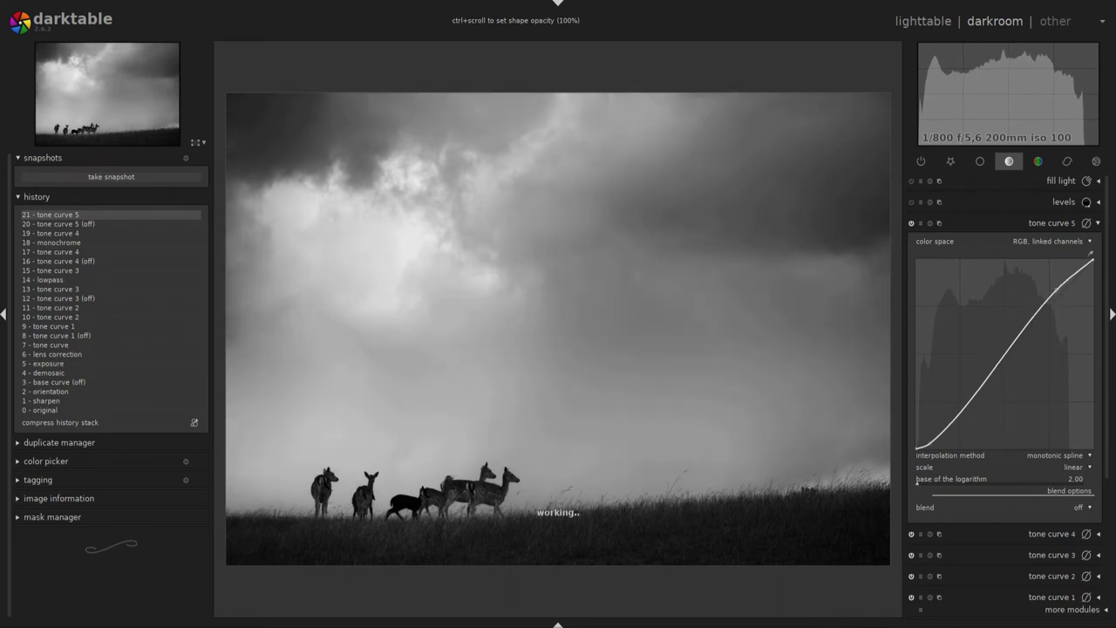
{"action": "left_click", "coordinate": [1100, 225]}
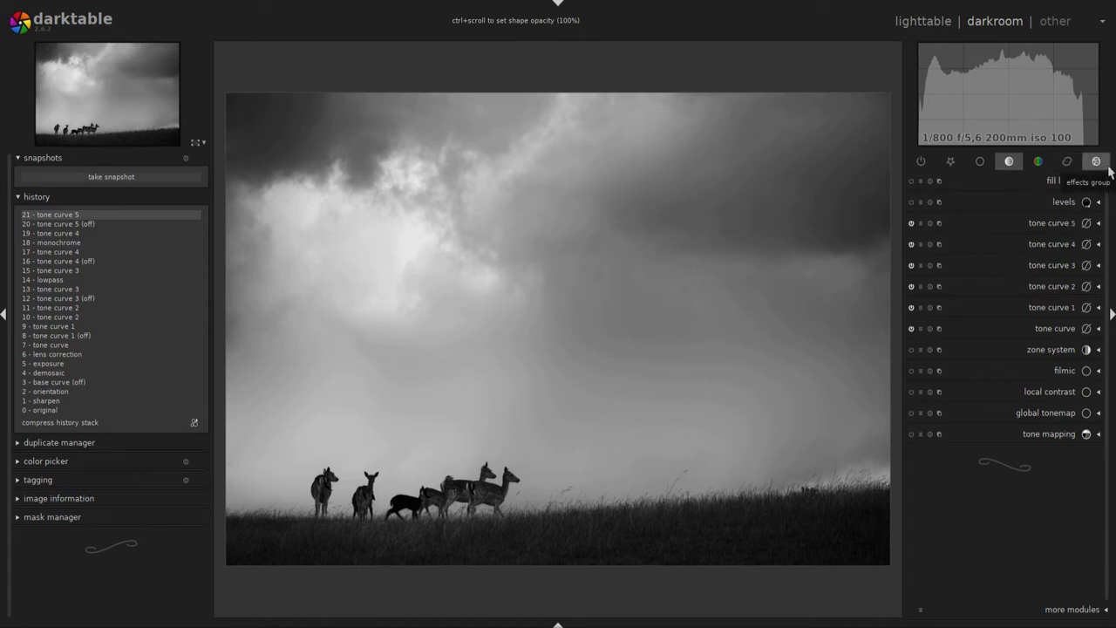
Enable bloom from the creative modules with threshold 5% and strength 82%.
{"action": "left_click", "coordinate": [1066, 164]}
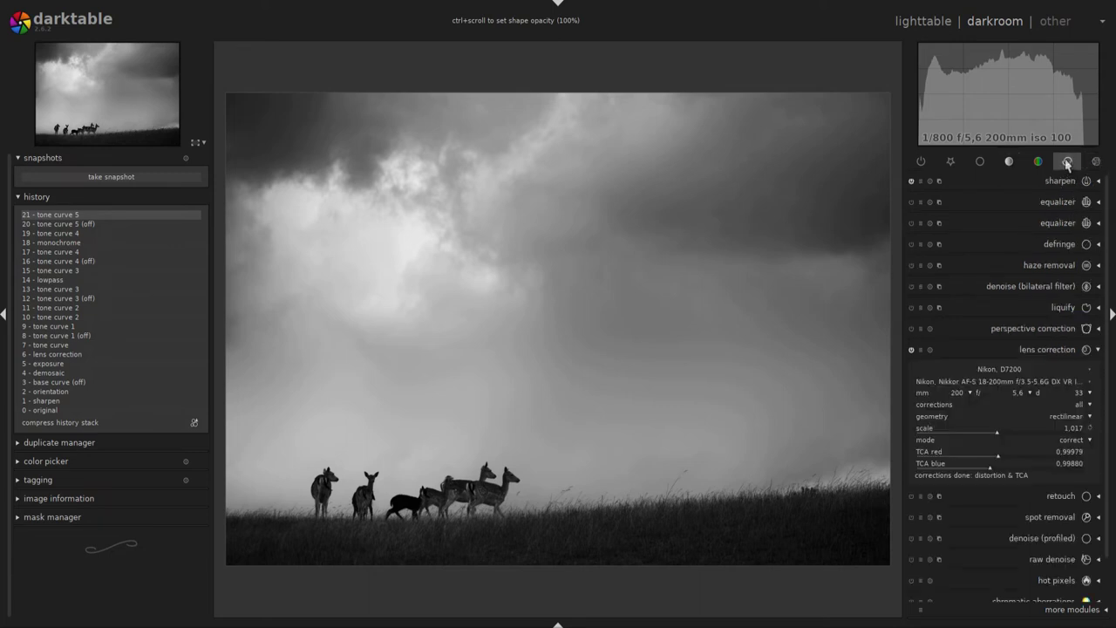
{"action": "left_click", "coordinate": [1068, 163]}
{"action": "left_click", "coordinate": [1096, 161]}
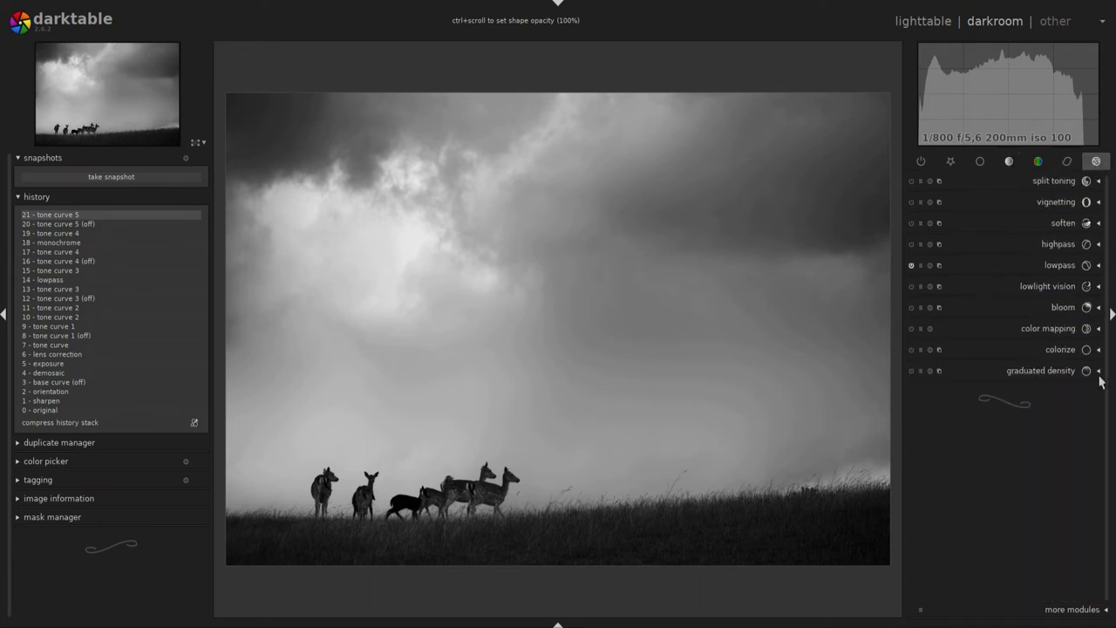
{"action": "left_click", "coordinate": [1084, 311]}
{"action": "left_click", "coordinate": [955, 329]}
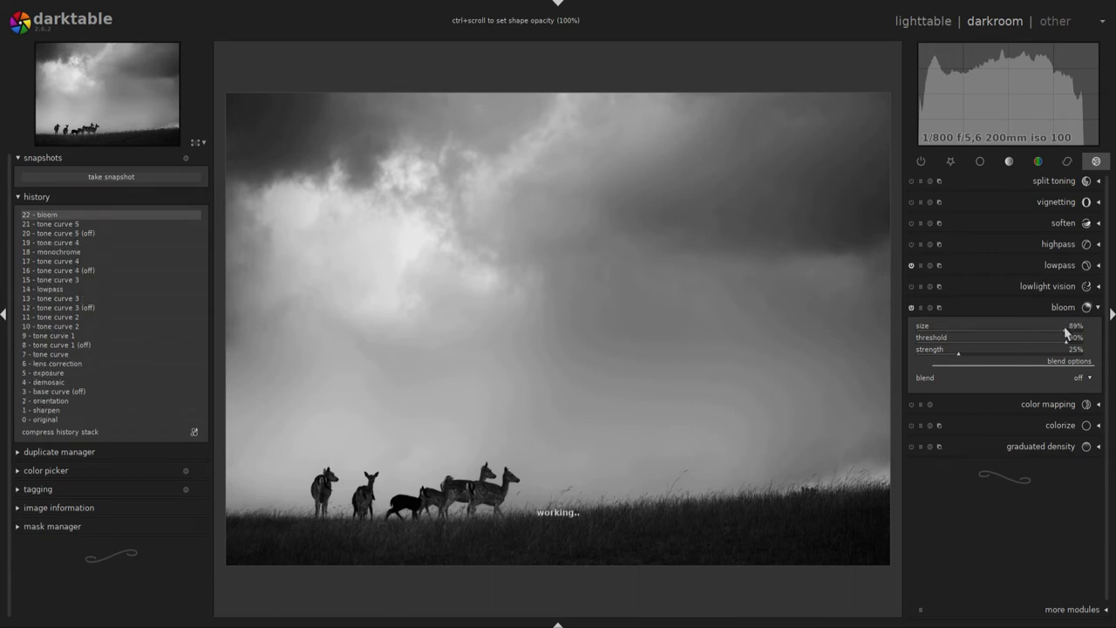
{"action": "mouse_move", "coordinate": [1066, 337]}
{"action": "left_mouse_down"}
{"action": "mouse_move", "coordinate": [959, 353]}
{"action": "mouse_move", "coordinate": [1063, 353]}
{"action": "left_mouse_up"}
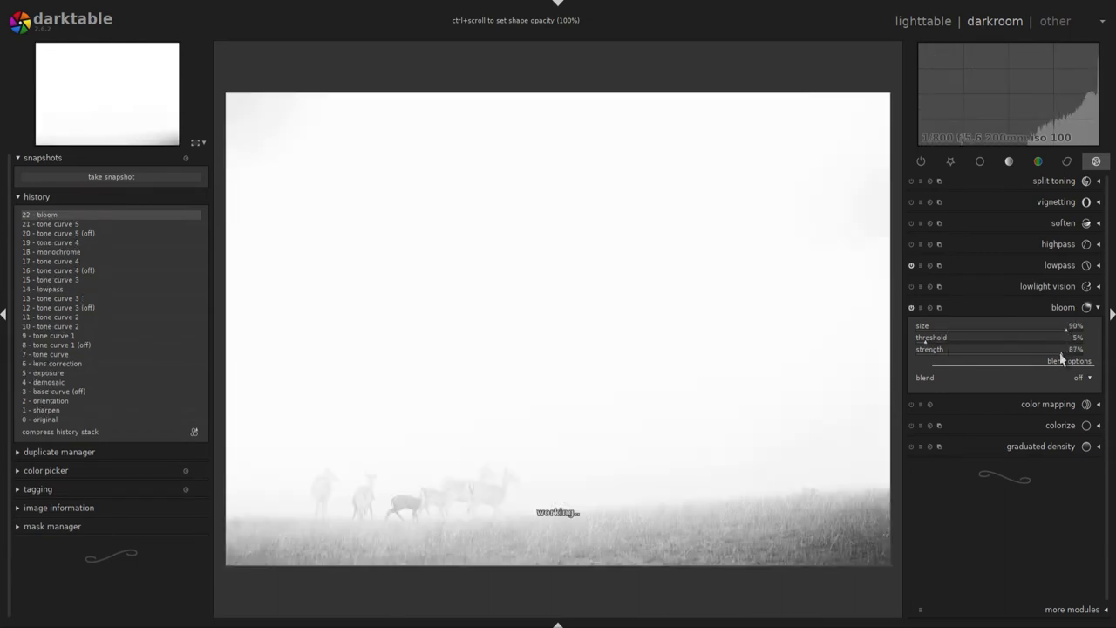
{"action": "left_click", "coordinate": [1053, 353]}
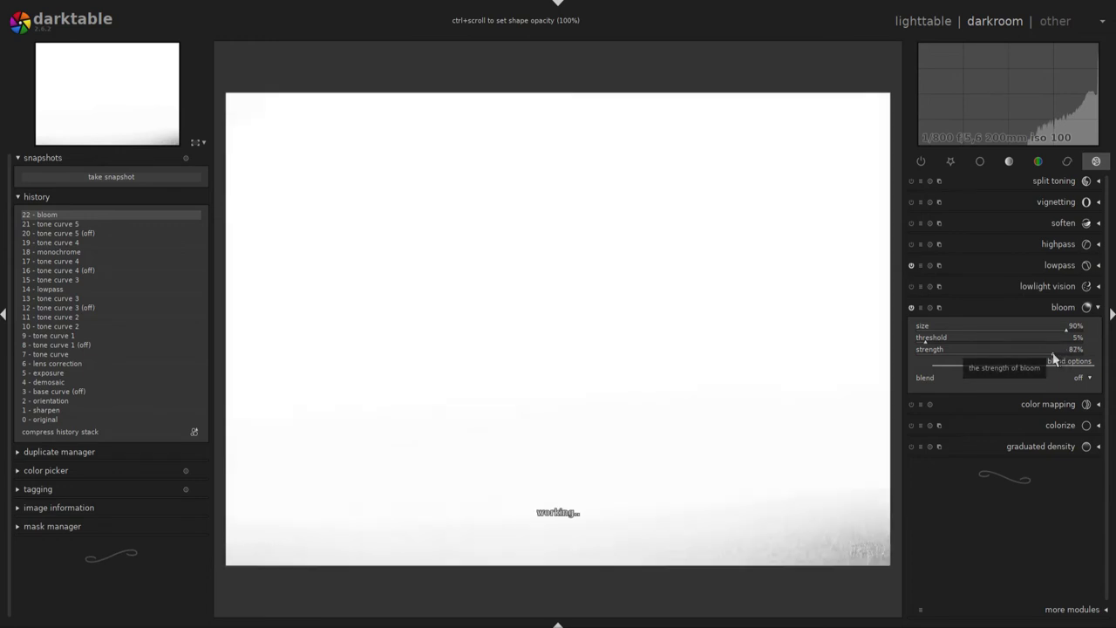
Blend bloom uniformly in soft light at 58% opacity, then through a drawn & parametric mask.
{"action": "left_click", "coordinate": [1069, 377]}
{"action": "left_click", "coordinate": [1078, 400]}
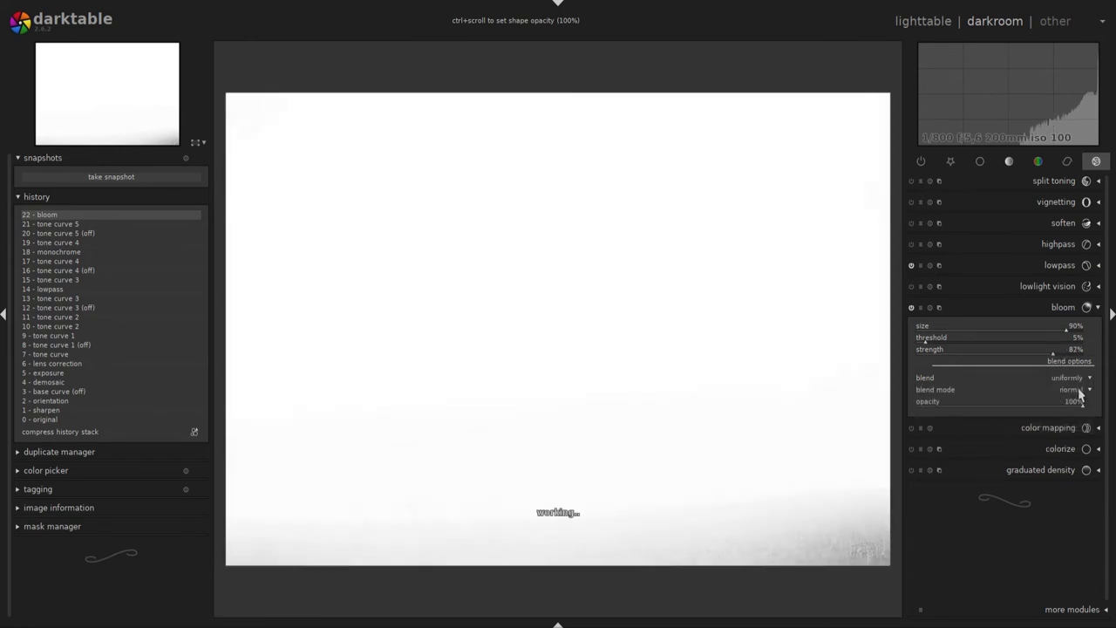
{"action": "left_click", "coordinate": [1078, 391]}
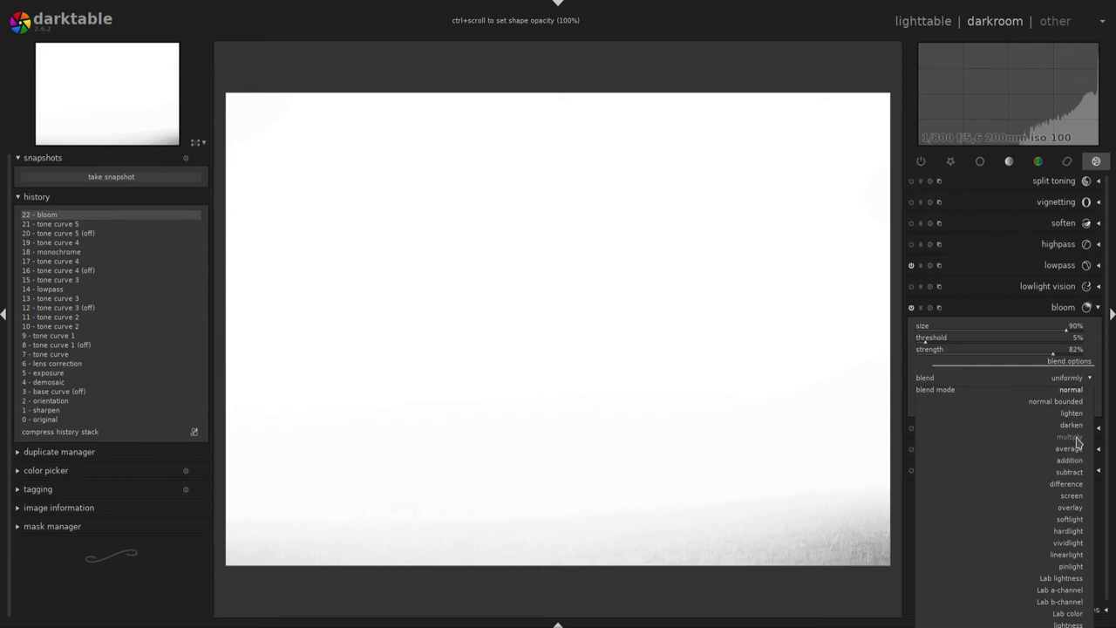
{"action": "left_click", "coordinate": [1075, 437]}
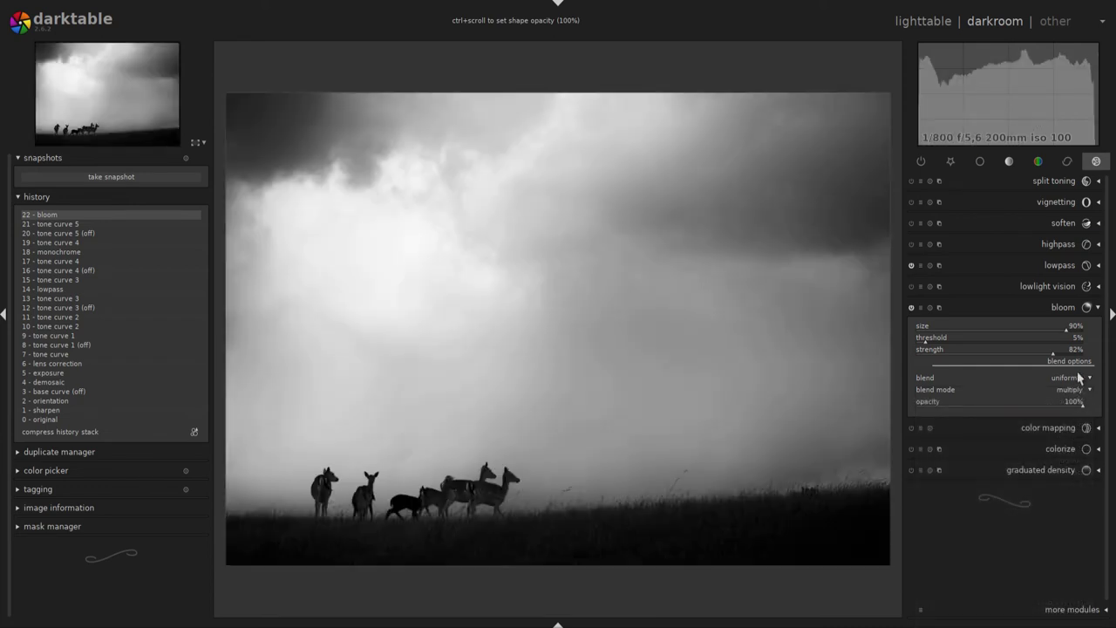
{"action": "left_click", "coordinate": [1089, 390]}
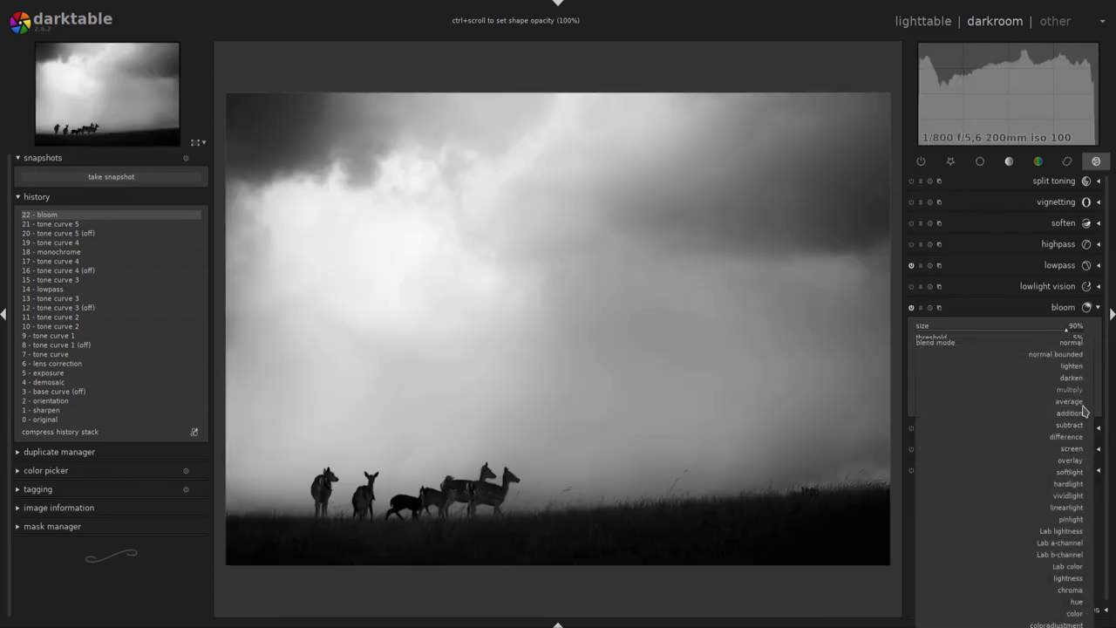
{"action": "left_click", "coordinate": [1081, 472]}
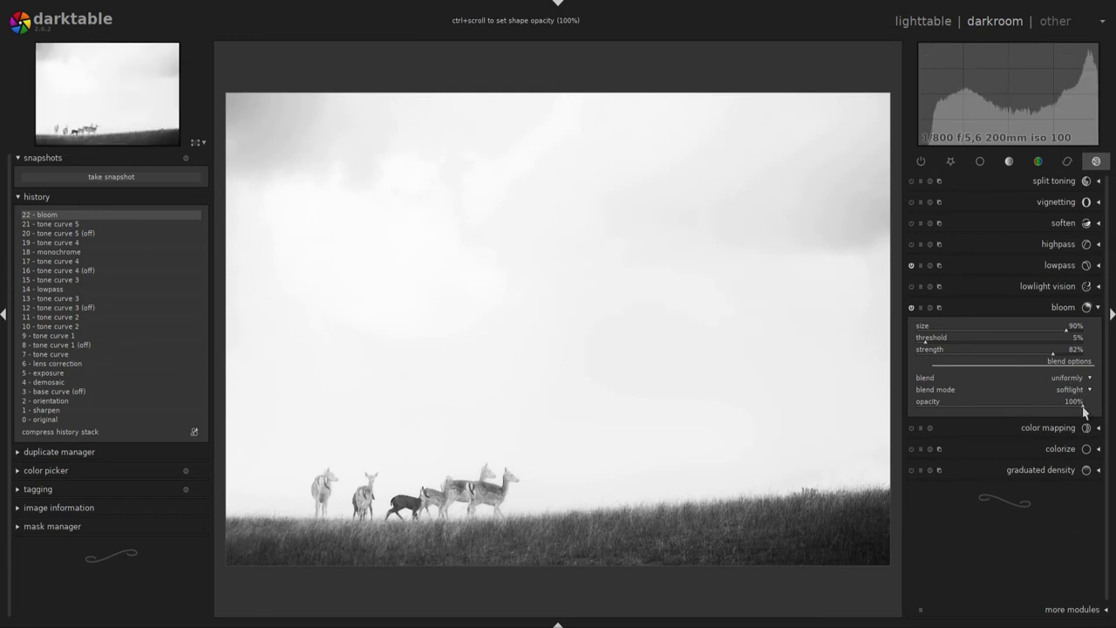
{"action": "mouse_move", "coordinate": [1084, 410]}
{"action": "left_mouse_down"}
{"action": "mouse_move", "coordinate": [1029, 406]}
{"action": "mouse_move", "coordinate": [1014, 419]}
{"action": "left_mouse_up"}
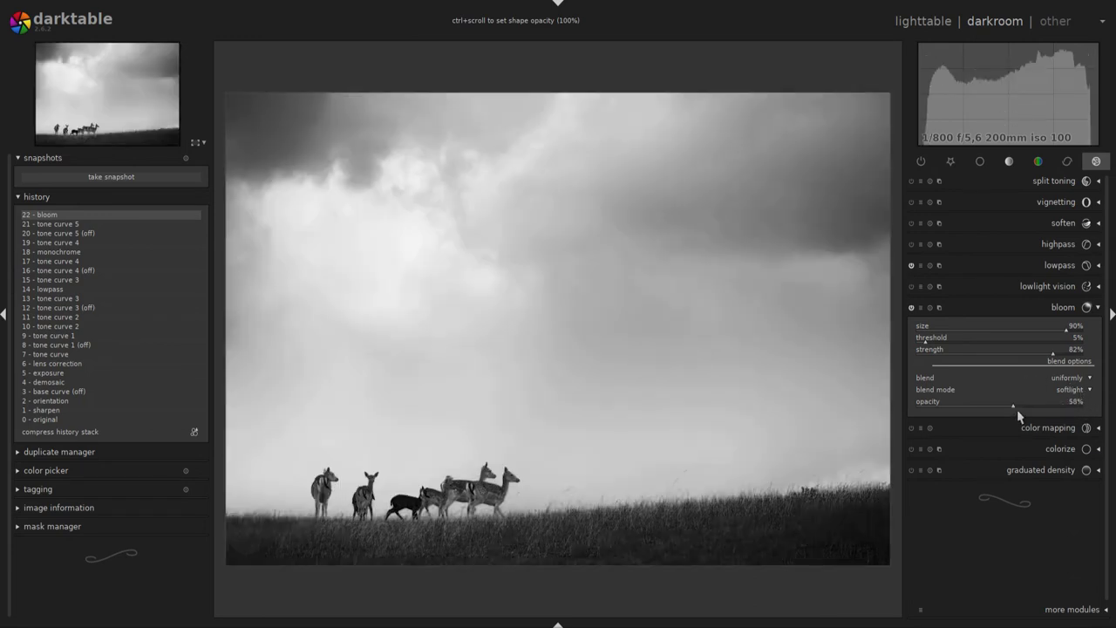
{"action": "left_click", "coordinate": [1085, 379]}
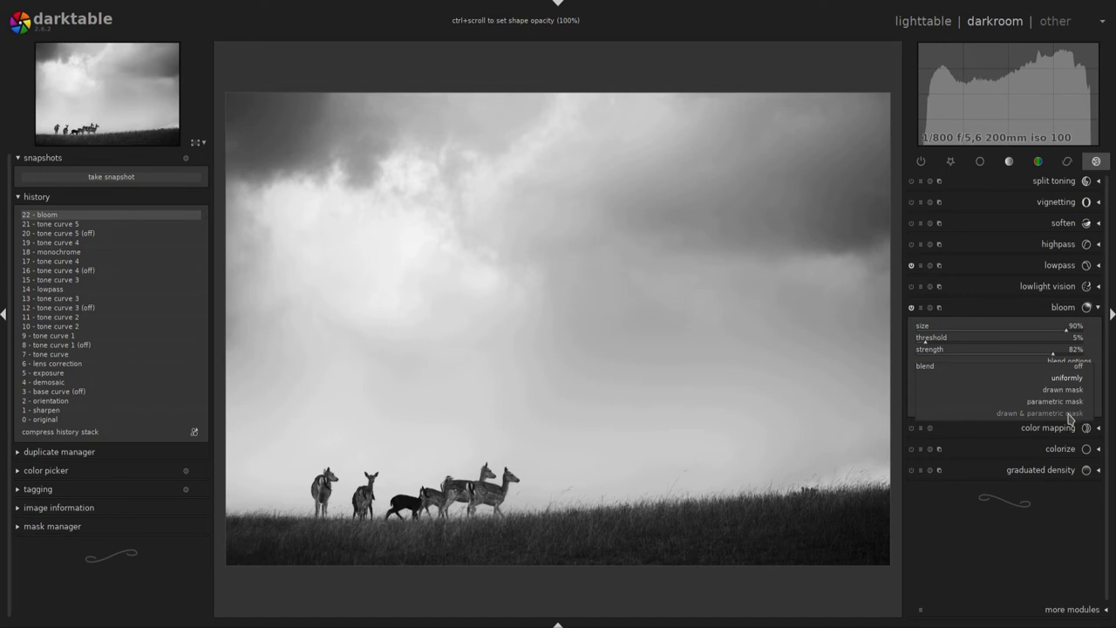
{"action": "left_click", "coordinate": [1072, 413]}
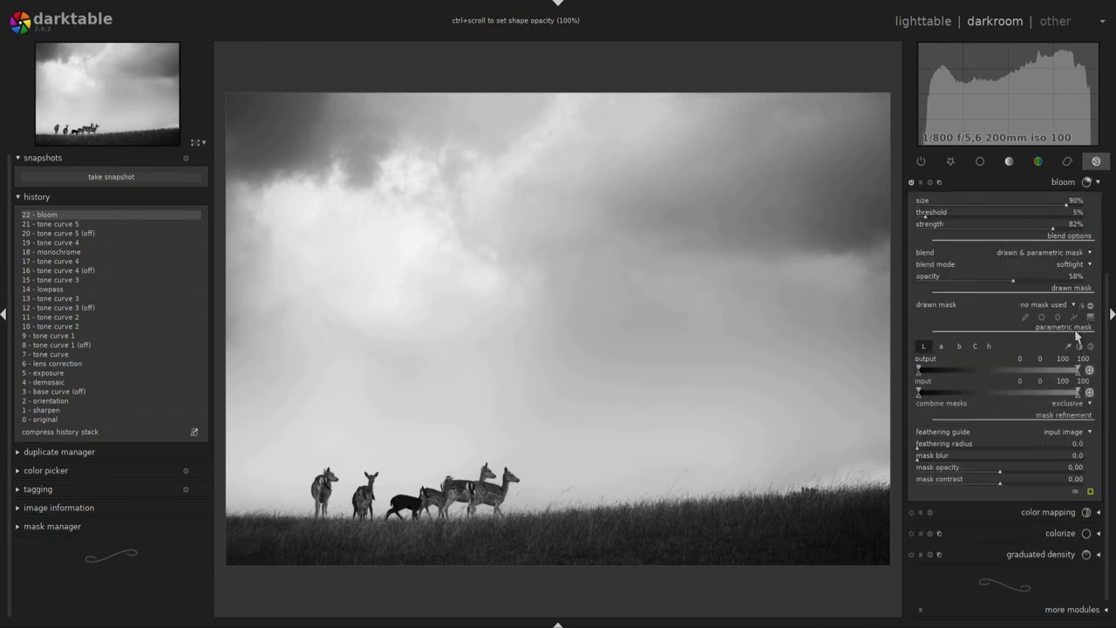
Draw a teardrop-shaped path mask from the sky down around the deer and adjust its curve.
{"action": "left_click", "coordinate": [536, 260]}
{"action": "left_click", "coordinate": [651, 187]}
{"action": "left_click", "coordinate": [691, 304]}
{"action": "left_click", "coordinate": [532, 505]}
{"action": "right_click", "coordinate": [508, 543]}
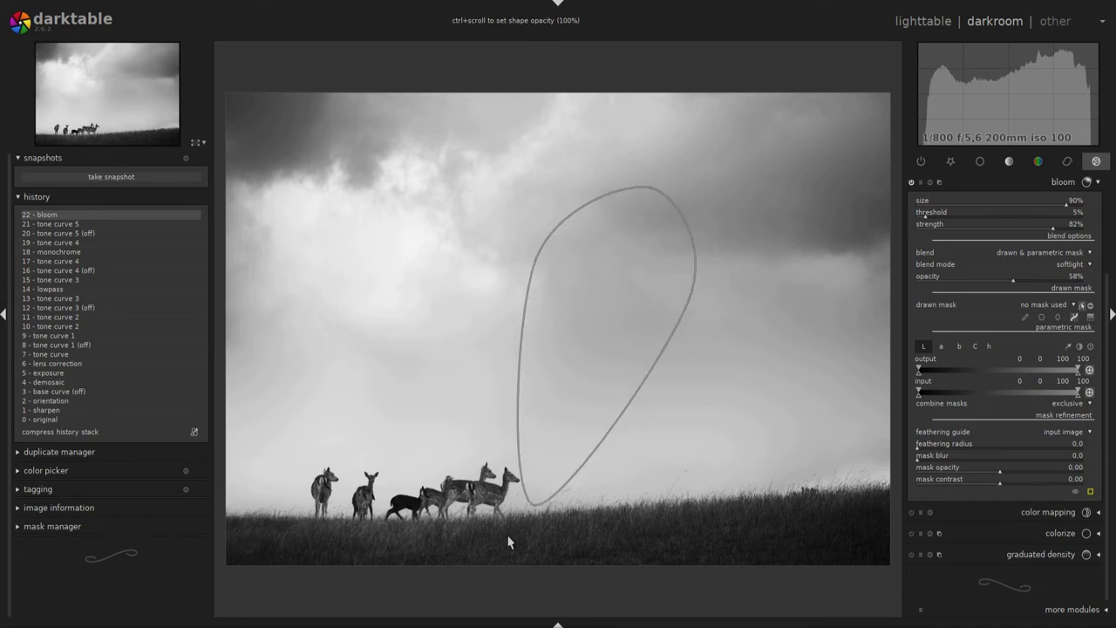
{"action": "left_click_drag", "start_coordinate": [508, 542], "coordinate": [198, 535]}
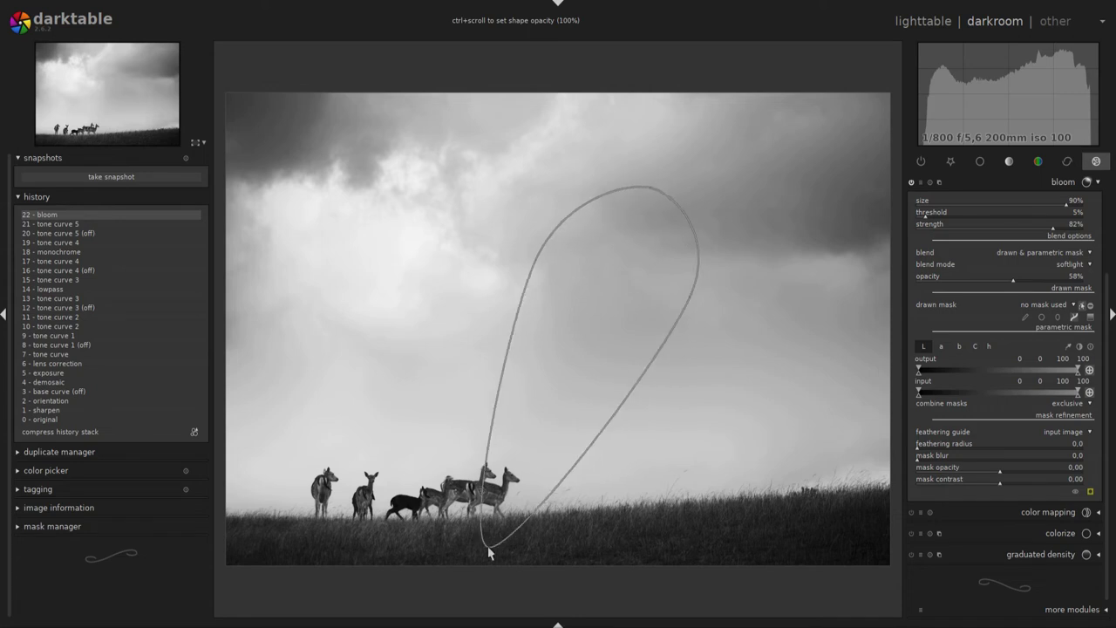
{"action": "right_click", "coordinate": [216, 530]}
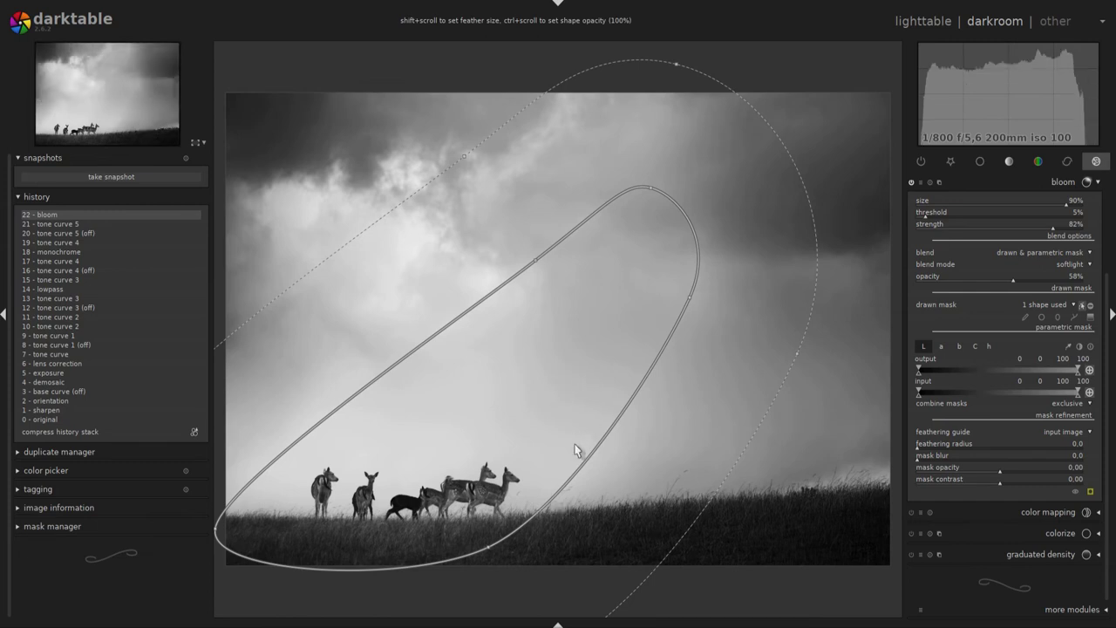
{"action": "mouse_move", "coordinate": [488, 549]}
{"action": "left_mouse_down"}
{"action": "mouse_move", "coordinate": [577, 563]}
{"action": "mouse_move", "coordinate": [535, 567]}
{"action": "left_mouse_up"}
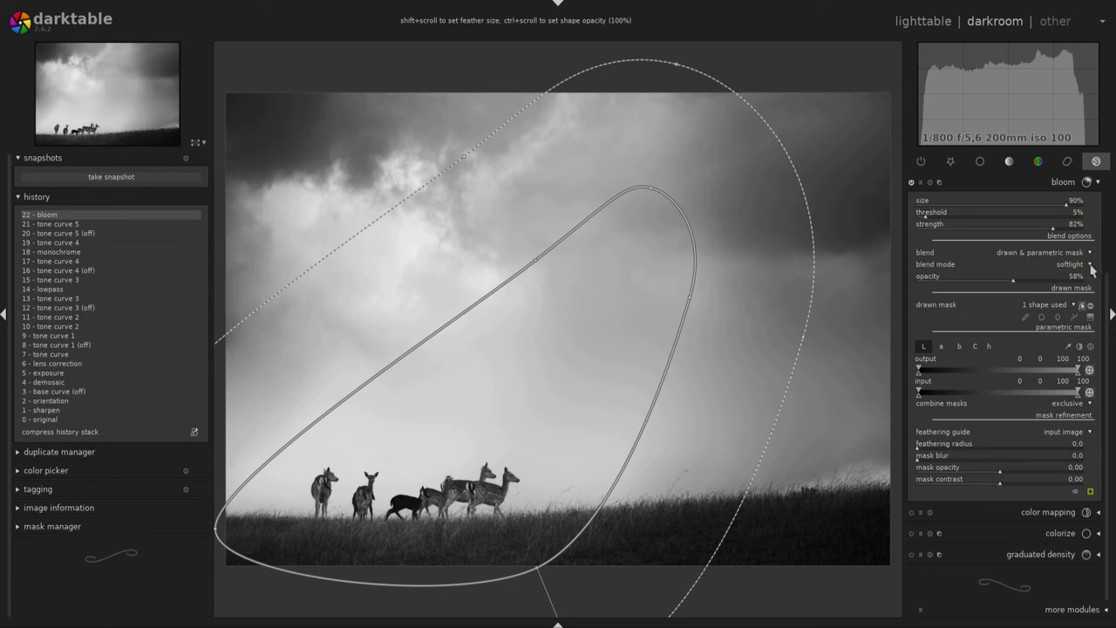
{"action": "scroll", "coordinate": [1086, 264], "scroll_direction": "up", "scroll_amount": 1}
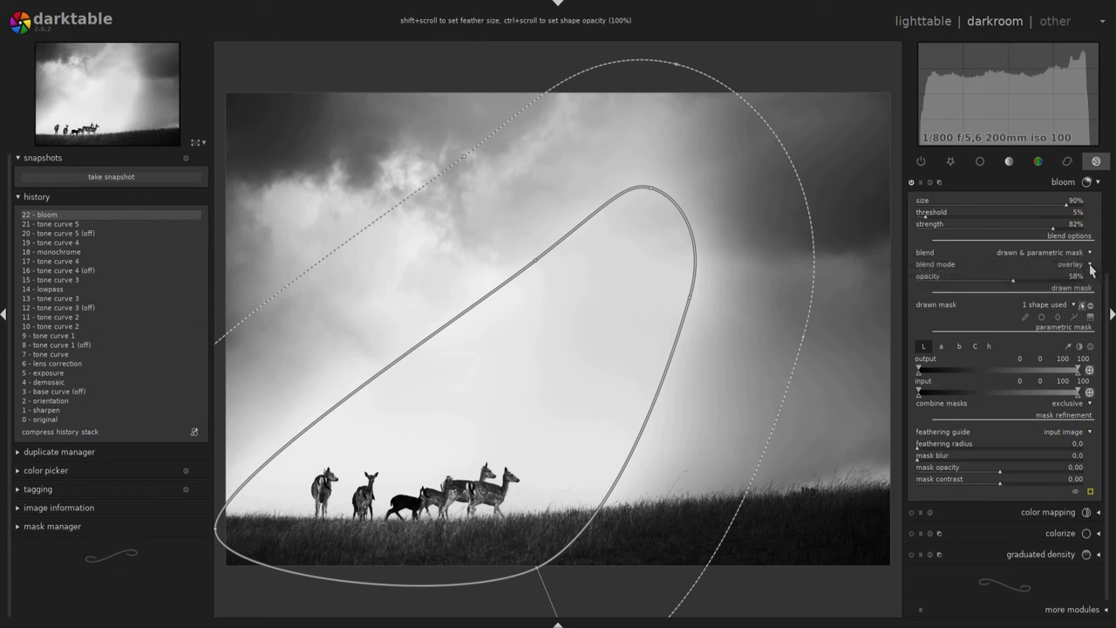
Keep the bloom in soft light, lower opacity to 50%, and hide the mask outline.
{"action": "left_click", "coordinate": [1090, 266]}
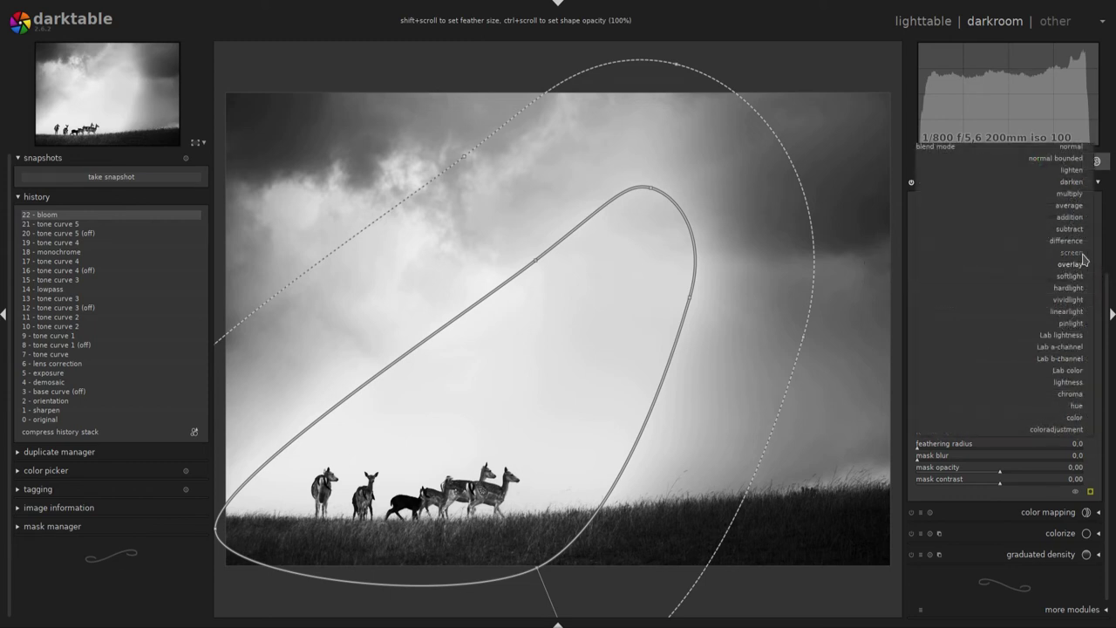
{"action": "left_click", "coordinate": [1081, 276]}
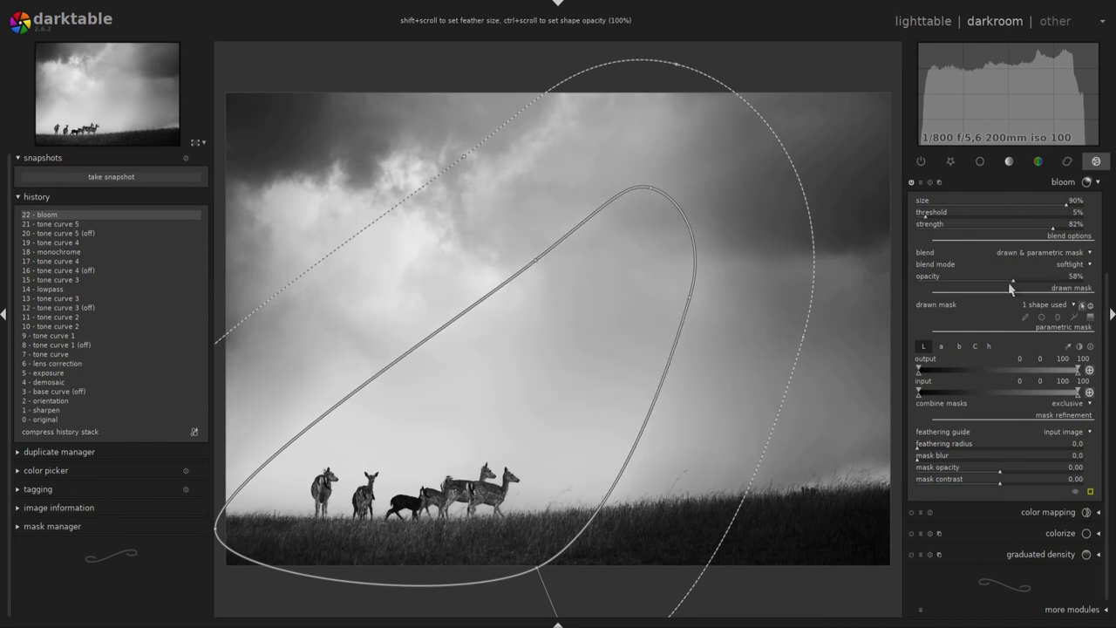
{"action": "left_click_drag", "start_coordinate": [1010, 288], "coordinate": [1001, 285]}
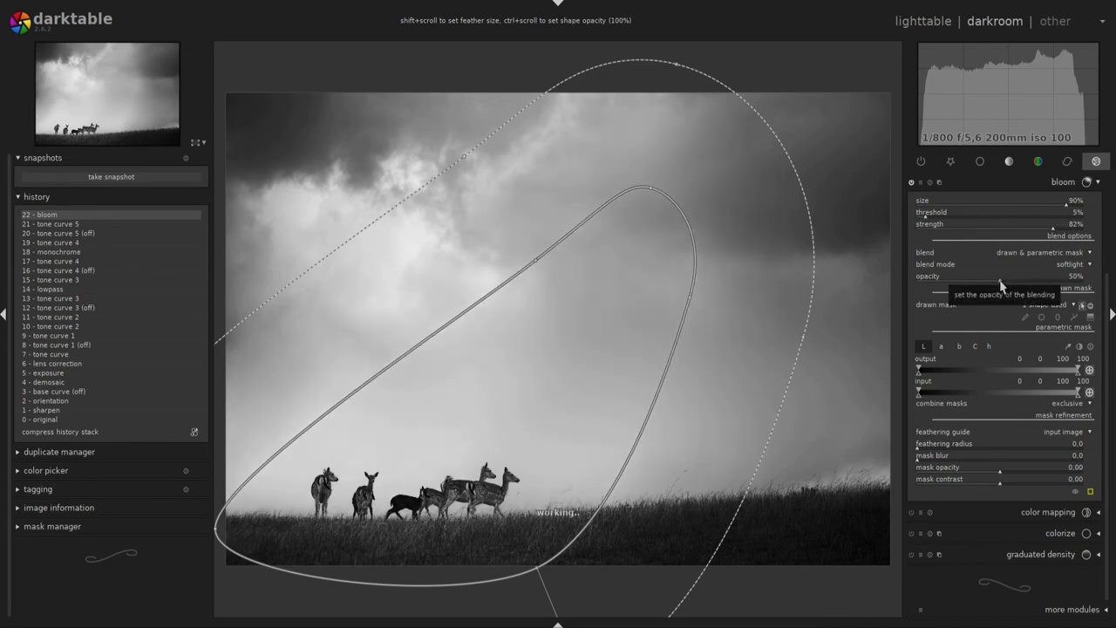
{"action": "left_click", "coordinate": [1083, 306]}
{"action": "scroll", "coordinate": [1106, 314], "scroll_direction": "up", "scroll_amount": 2}
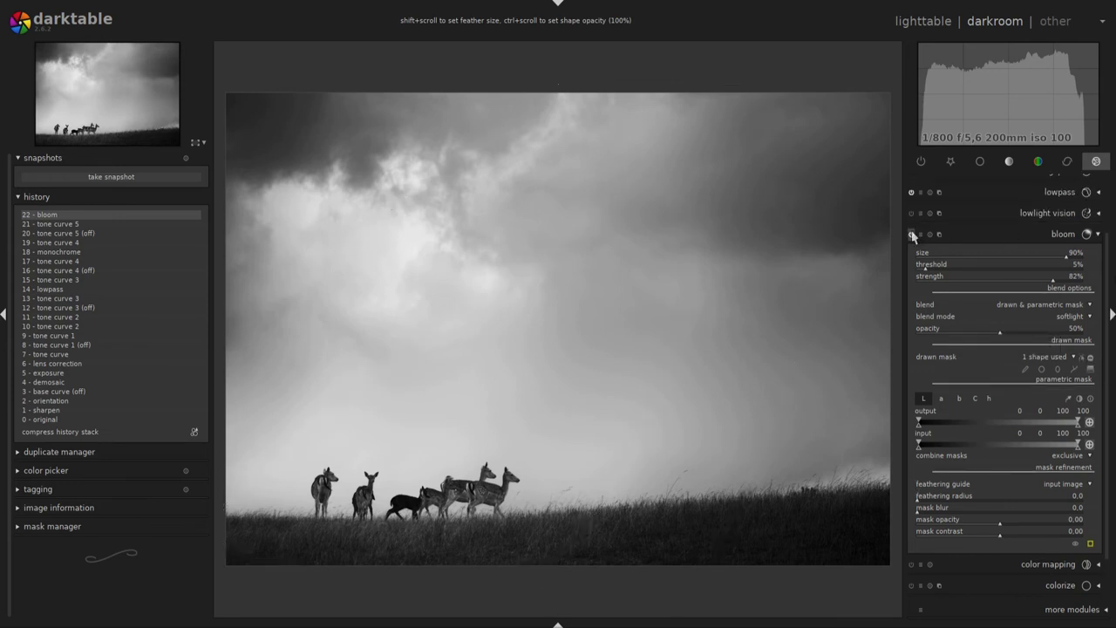
Compare bloom on/off, move the mask's bottom and top nodes, and set feathering radius 127.5.
{"action": "left_click", "coordinate": [912, 235]}
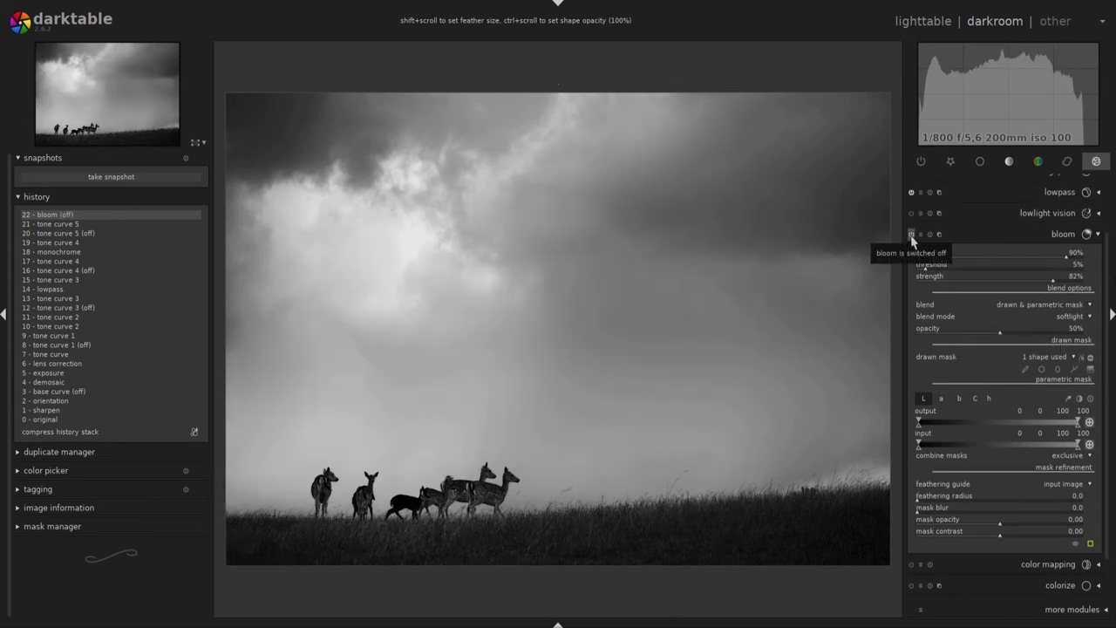
{"action": "left_click", "coordinate": [913, 235]}
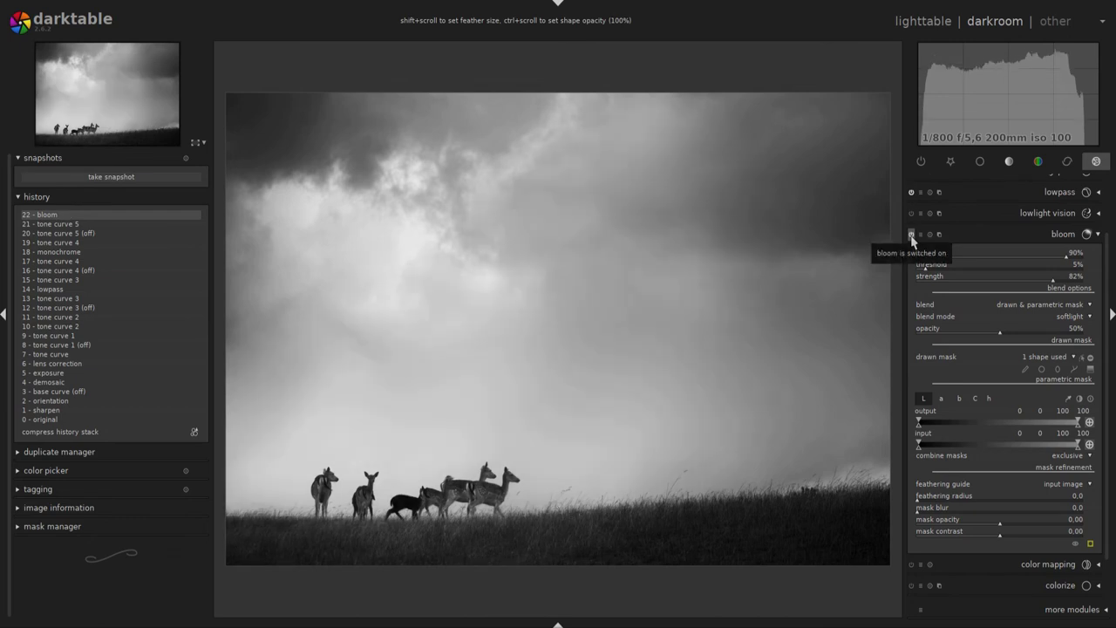
{"action": "left_click", "coordinate": [1082, 358]}
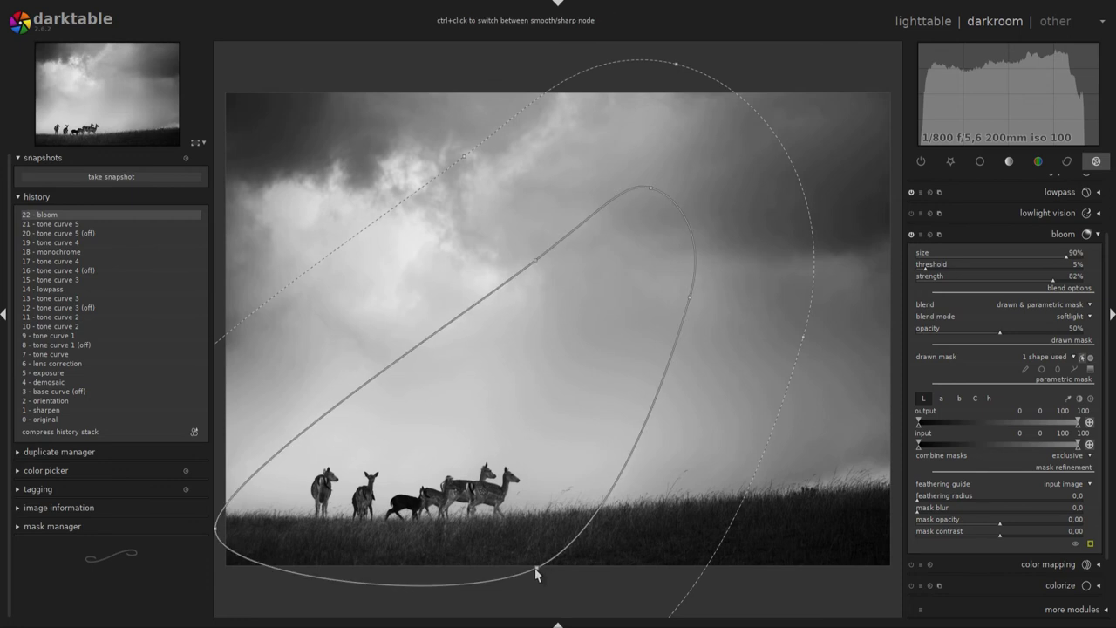
{"action": "left_click_drag", "start_coordinate": [522, 568], "coordinate": [512, 571]}
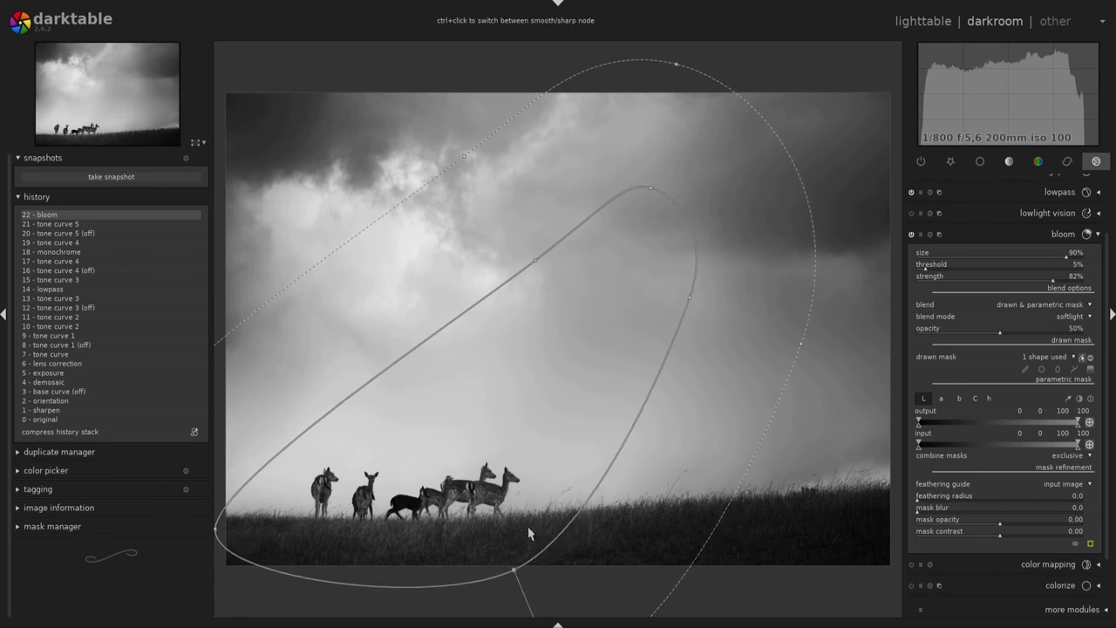
{"action": "left_click_drag", "start_coordinate": [649, 191], "coordinate": [647, 229]}
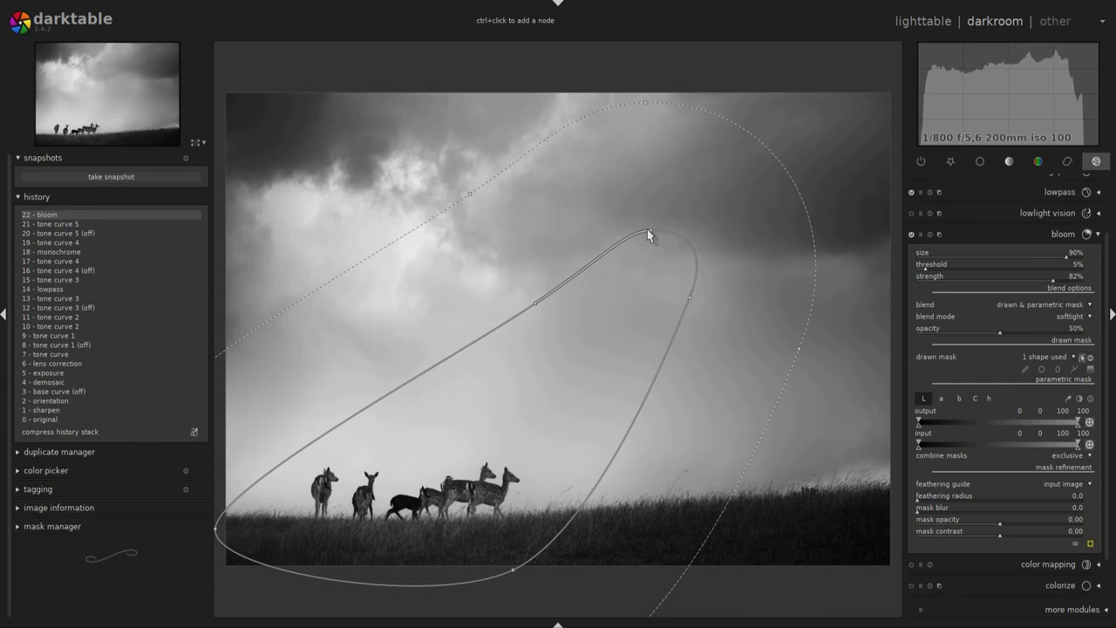
{"action": "left_click_drag", "start_coordinate": [942, 497], "coordinate": [1005, 504]}
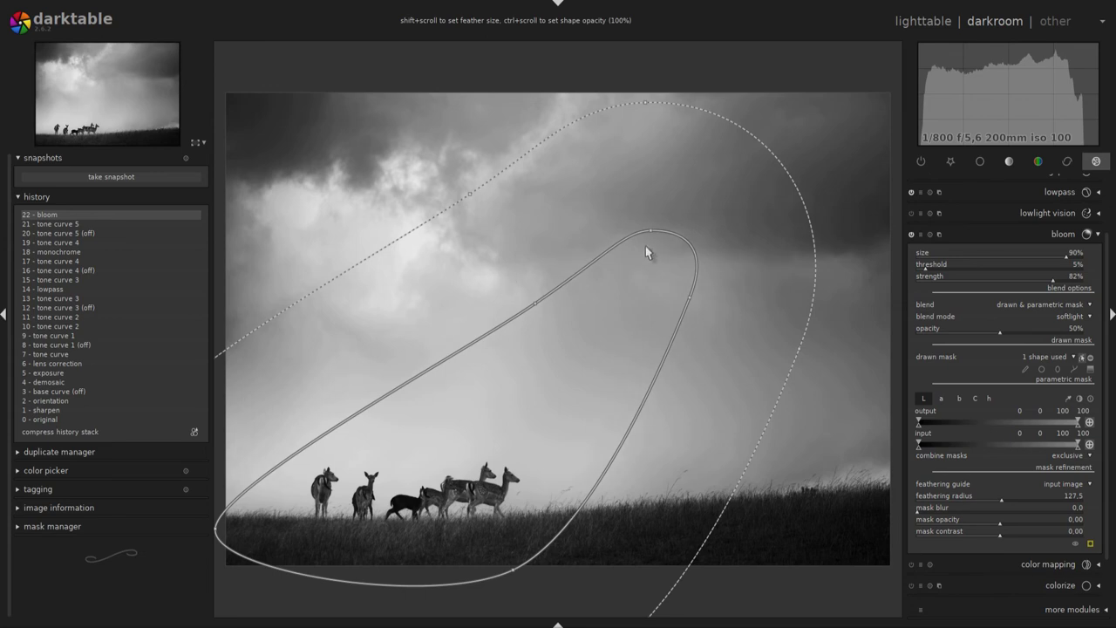
{"action": "left_click", "coordinate": [1101, 236]}
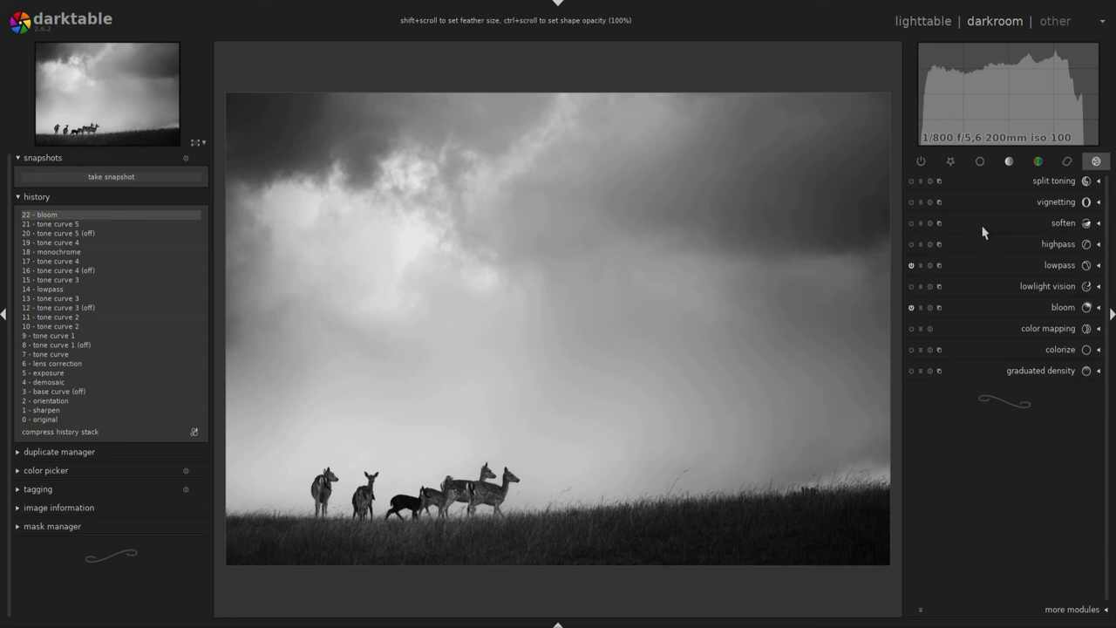
Raise the equalizer's luma curve for stronger local contrast and blend it through a drawn mask.
{"action": "left_click", "coordinate": [1068, 162]}
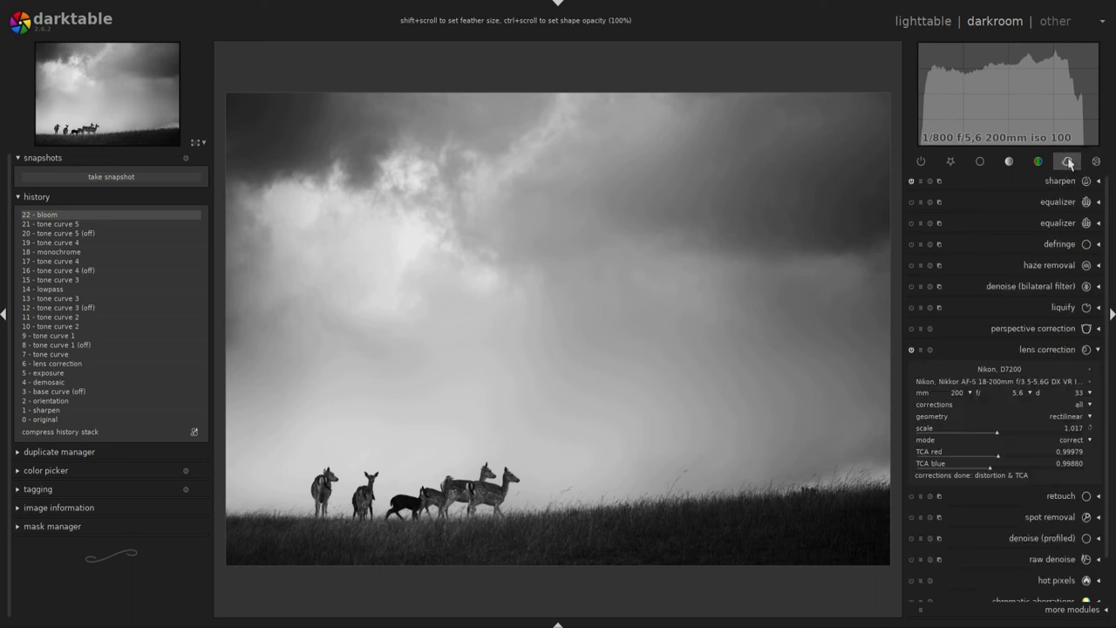
{"action": "left_click", "coordinate": [1084, 223]}
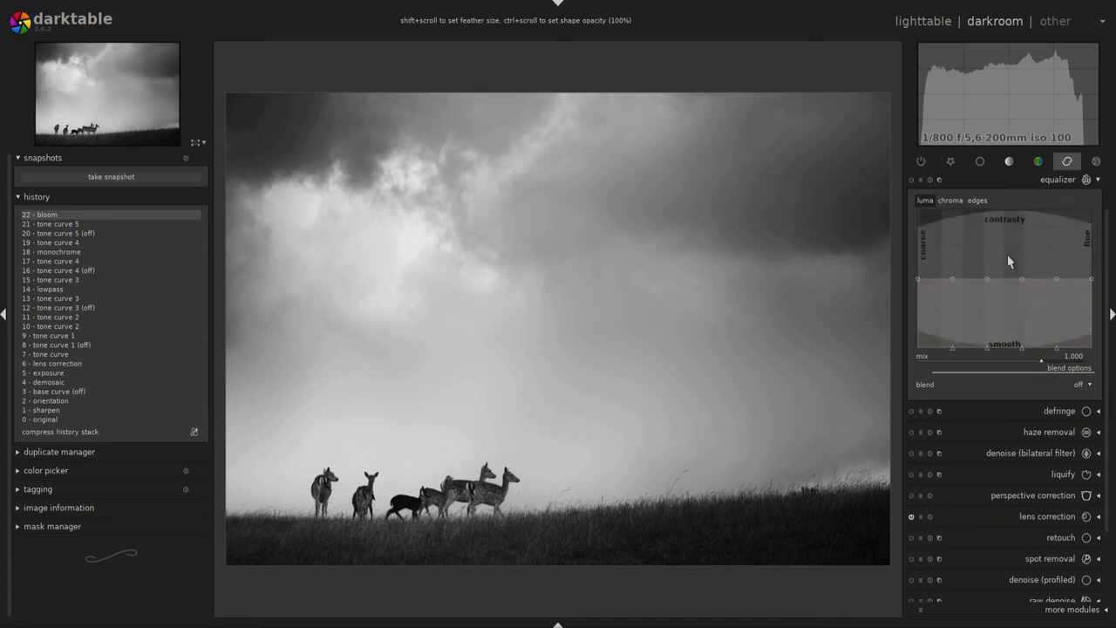
{"action": "left_click_drag", "start_coordinate": [1009, 259], "coordinate": [1009, 248]}
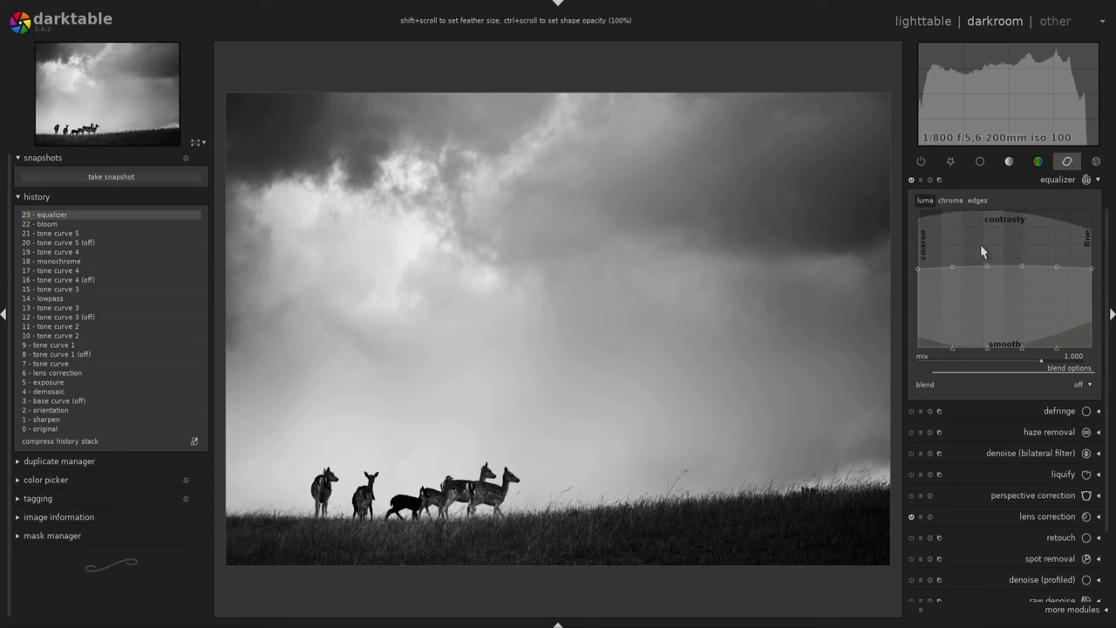
{"action": "left_click_drag", "start_coordinate": [981, 249], "coordinate": [982, 245]}
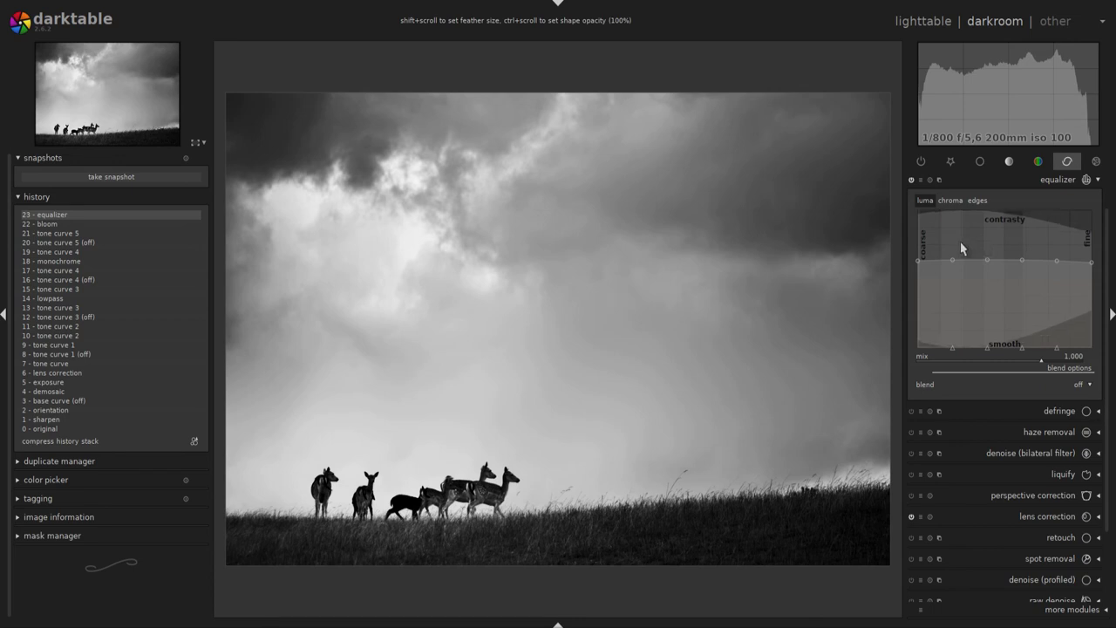
{"action": "left_click_drag", "start_coordinate": [956, 240], "coordinate": [956, 235]}
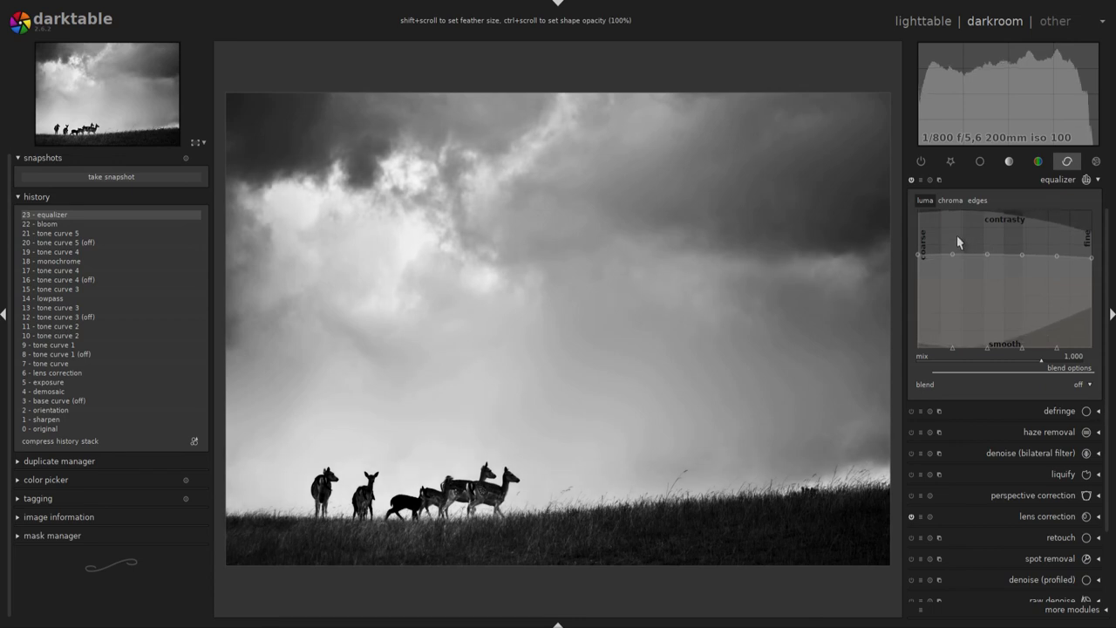
{"action": "left_click", "coordinate": [1085, 385]}
{"action": "left_click", "coordinate": [1080, 410]}
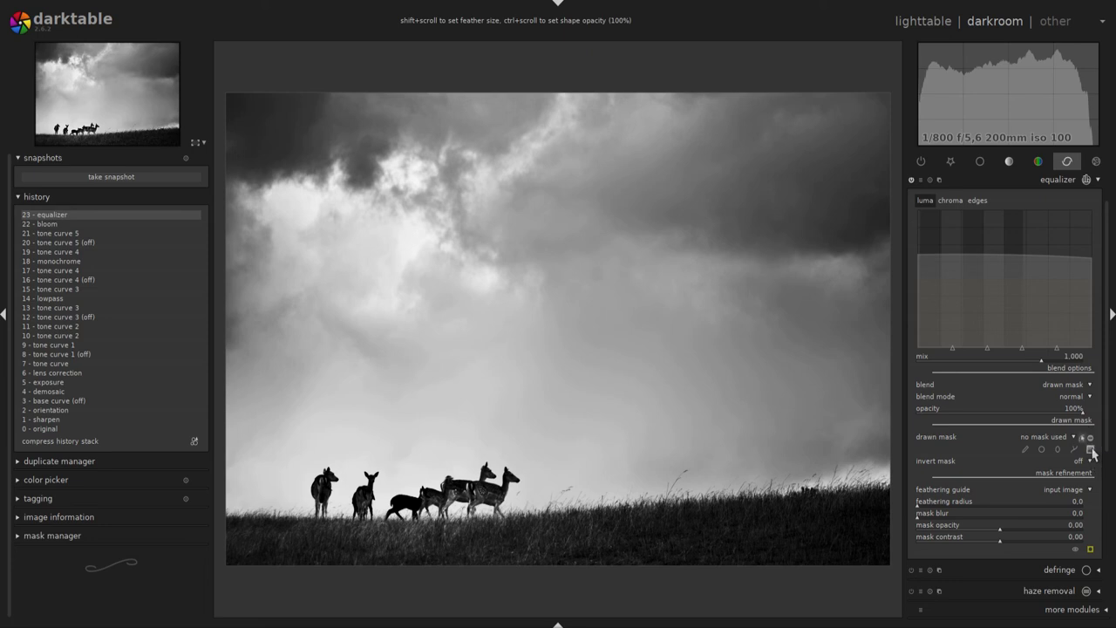
Add a gradient mask near the horizon, tilted and nudged to sit just above the deer.
{"action": "left_click", "coordinate": [384, 464]}
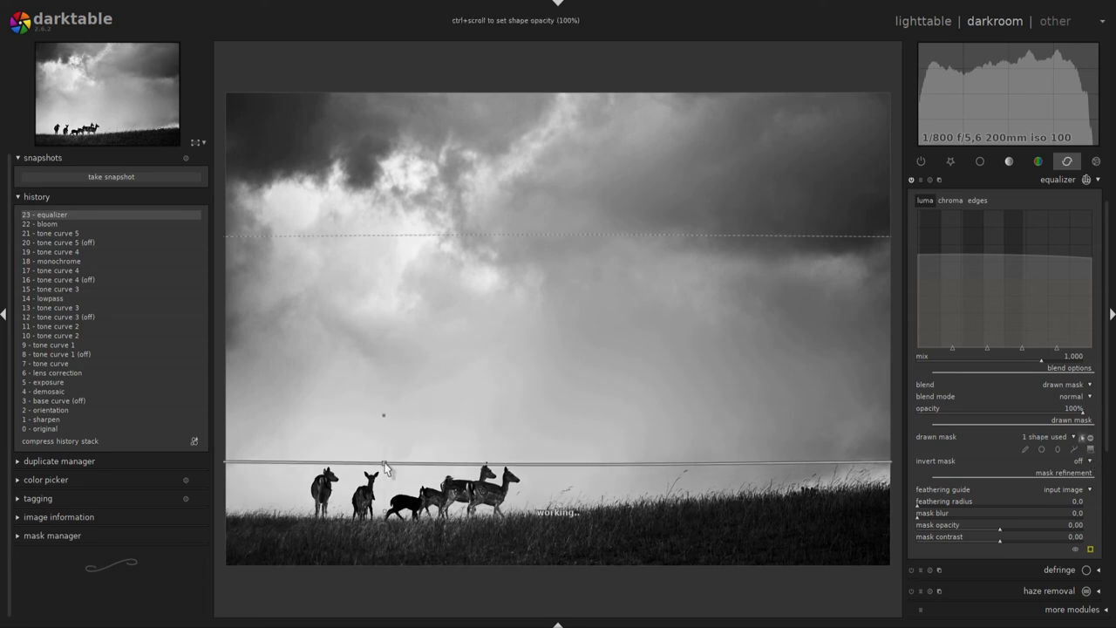
{"action": "left_click_drag", "start_coordinate": [383, 414], "coordinate": [383, 415]}
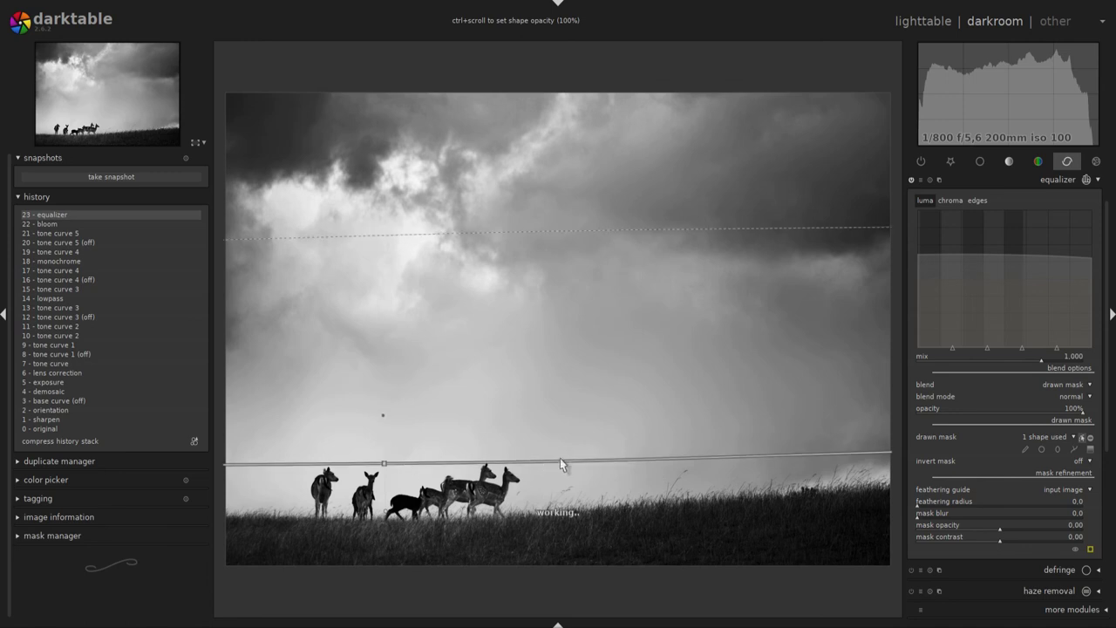
{"action": "left_click_drag", "start_coordinate": [383, 463], "coordinate": [387, 444]}
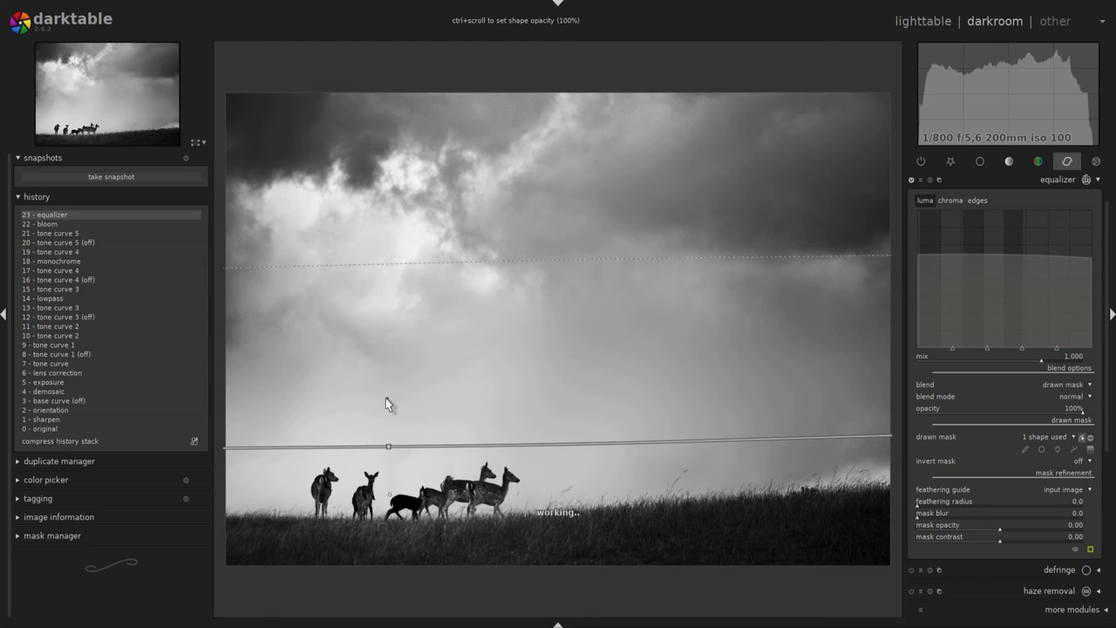
{"action": "scroll", "coordinate": [1114, 226], "scroll_direction": "up", "scroll_amount": 1}
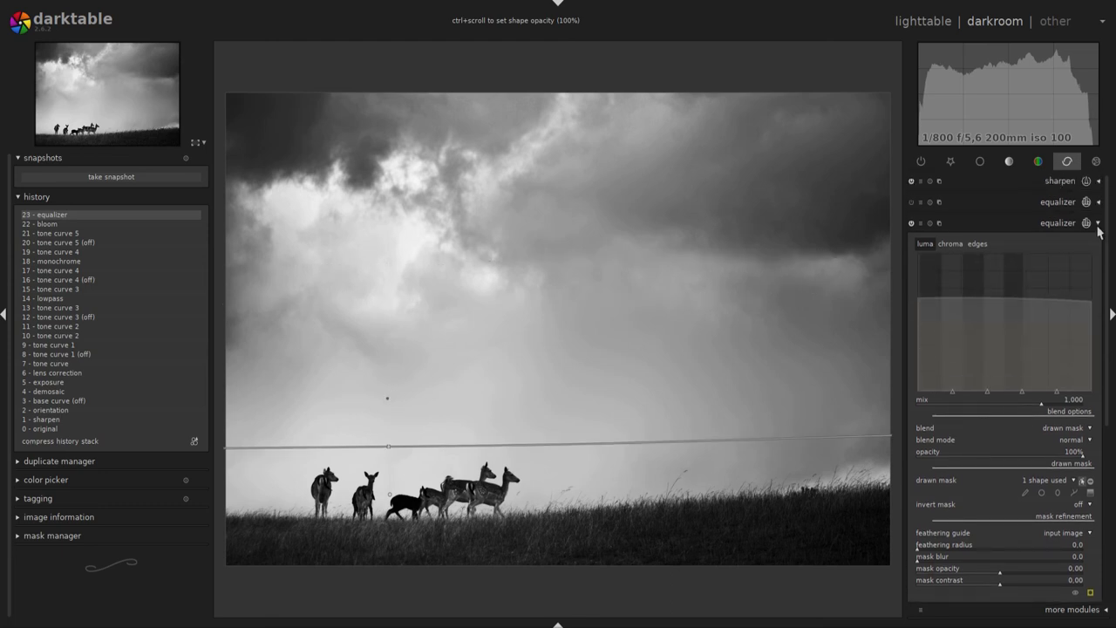
Collapse the equalizer and toggle it off and on to compare, leaving it enabled.
{"action": "left_click", "coordinate": [1098, 225]}
{"action": "left_click", "coordinate": [913, 225]}
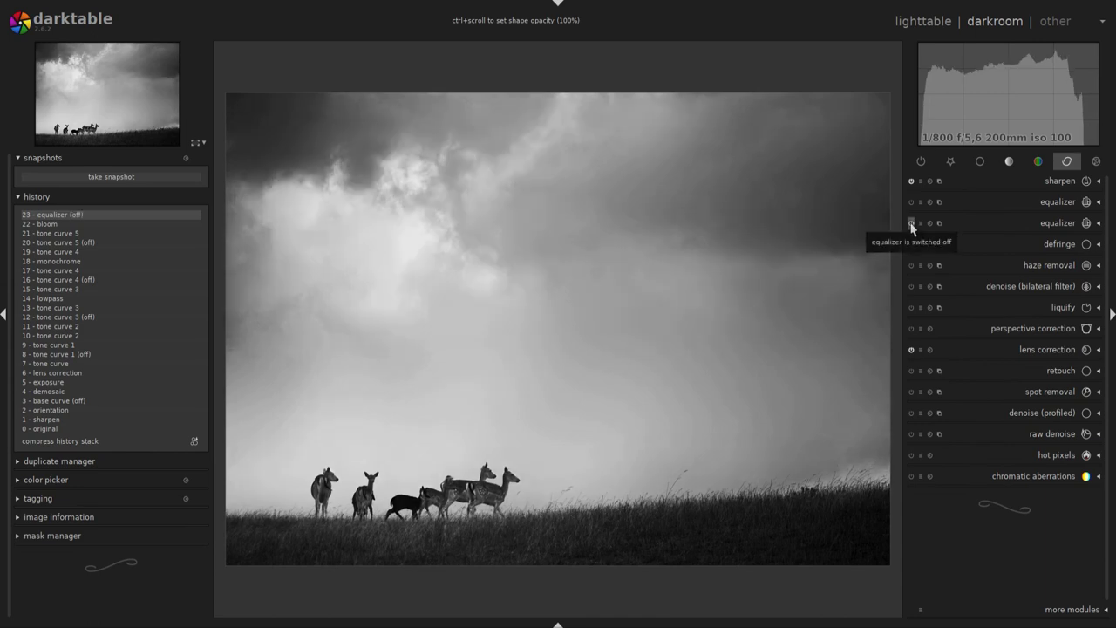
{"action": "left_click", "coordinate": [911, 224]}
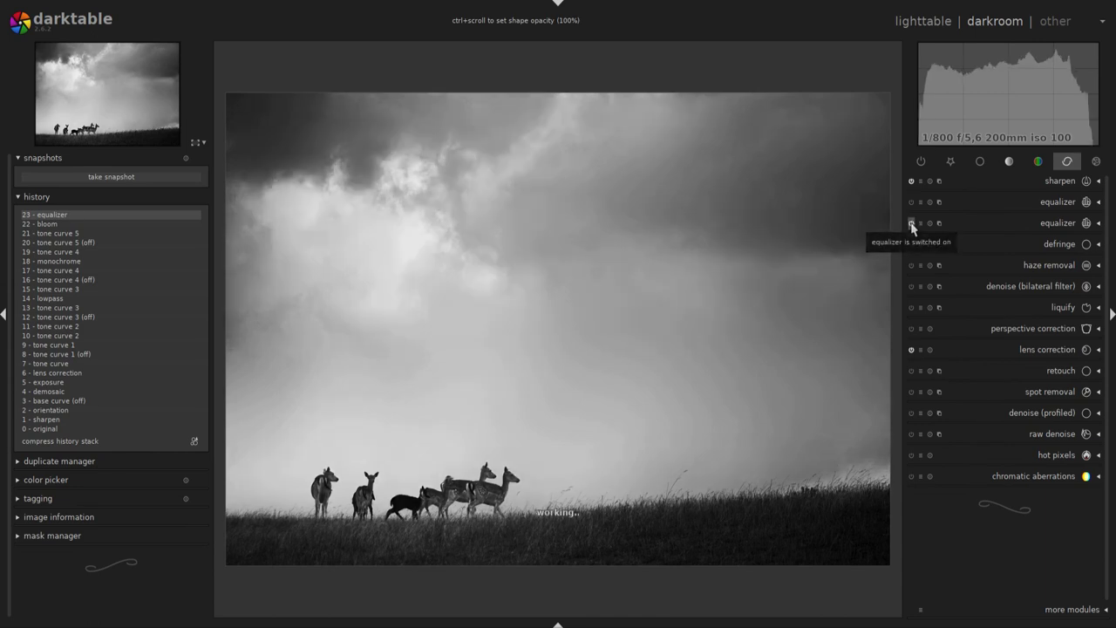
{"action": "left_click", "coordinate": [912, 224]}
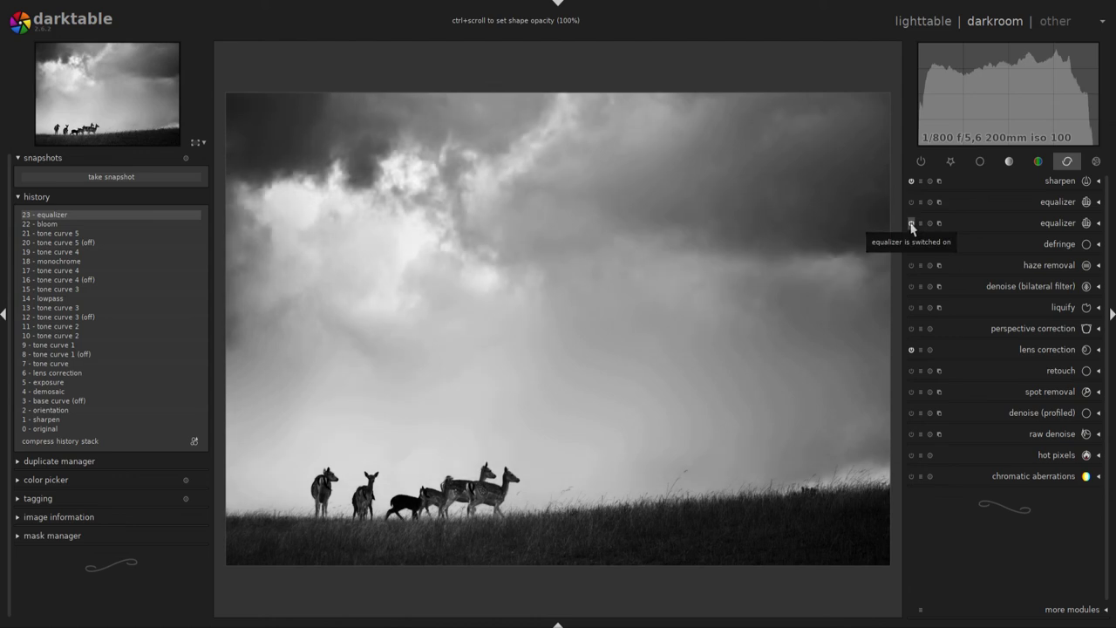
{"action": "left_click", "coordinate": [912, 223]}
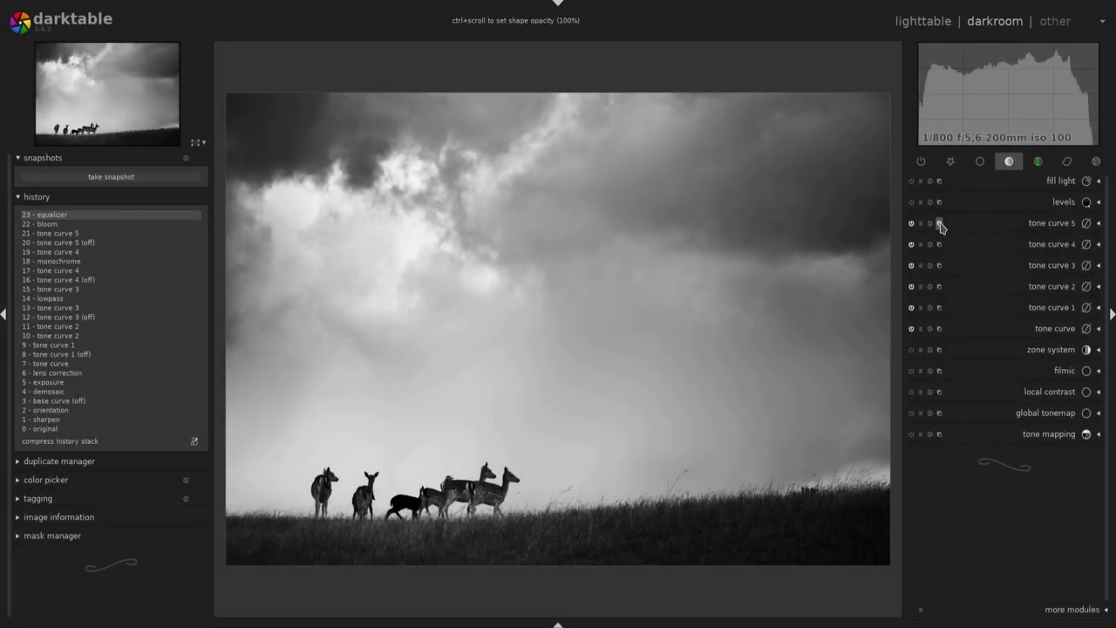
Add tone curve 6 lifting the black point slightly, compare it, then compress the history.
{"action": "right_click", "coordinate": [942, 222]}
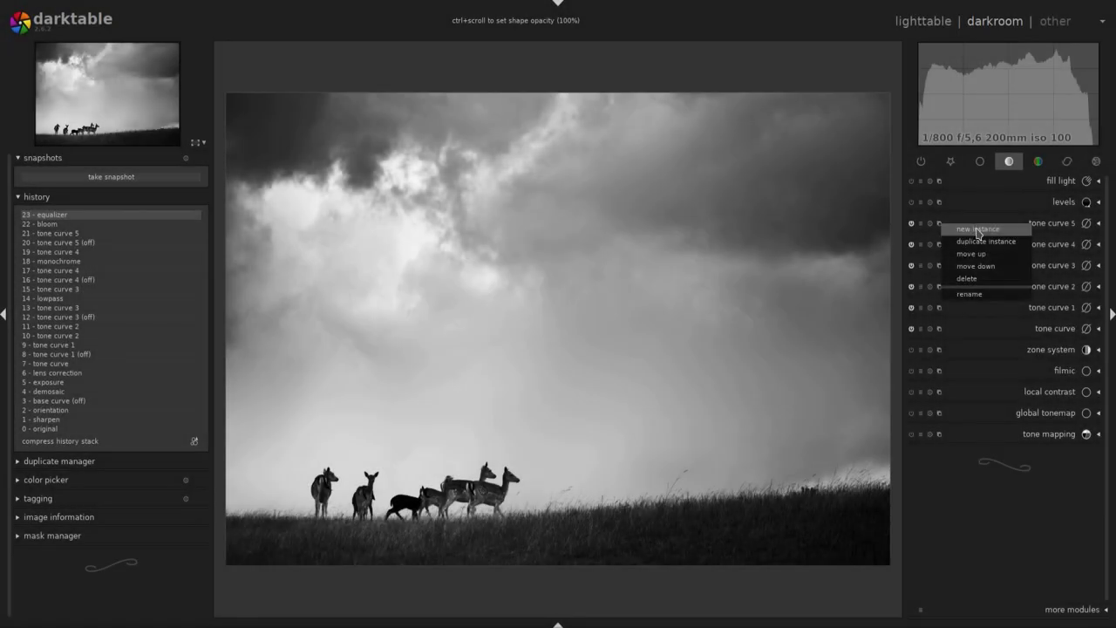
{"action": "left_click", "coordinate": [978, 230]}
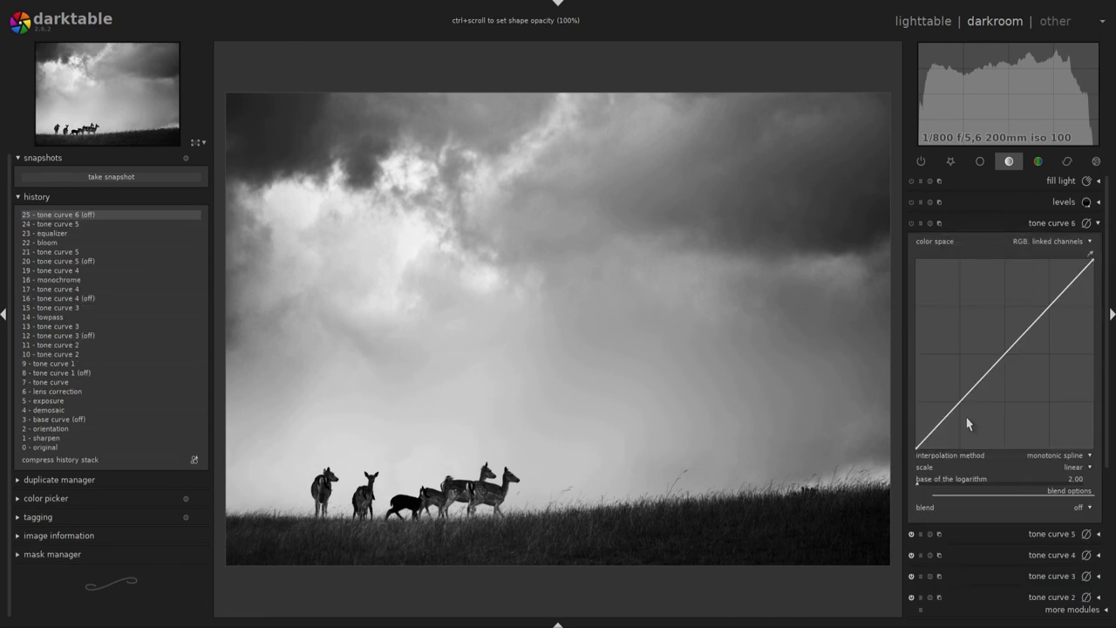
{"action": "left_click_drag", "start_coordinate": [925, 444], "coordinate": [924, 441]}
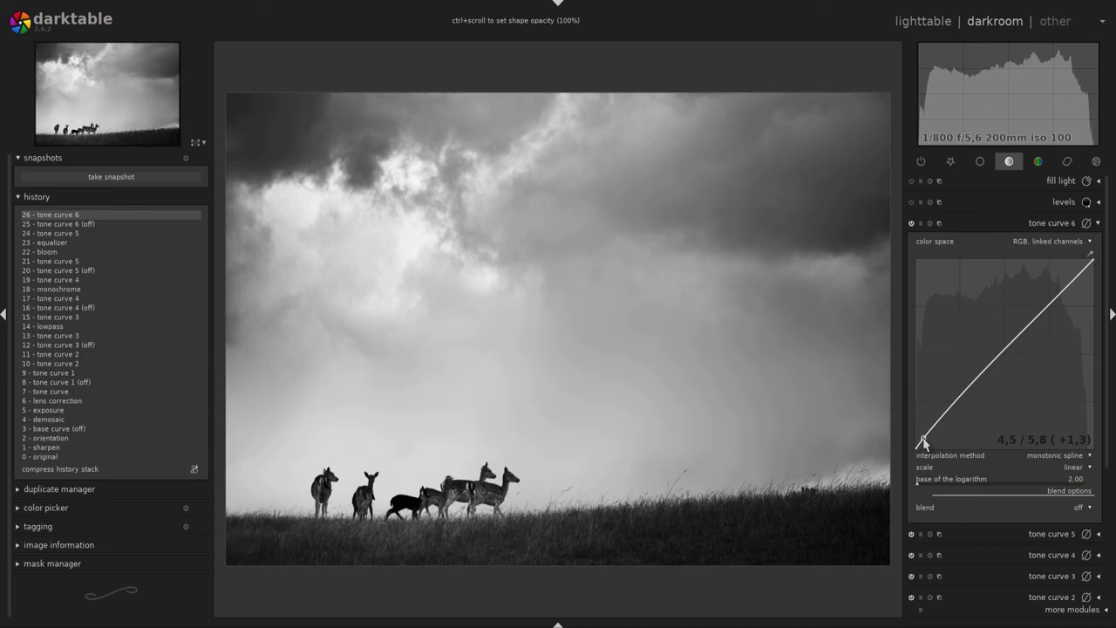
{"action": "left_click", "coordinate": [1099, 223]}
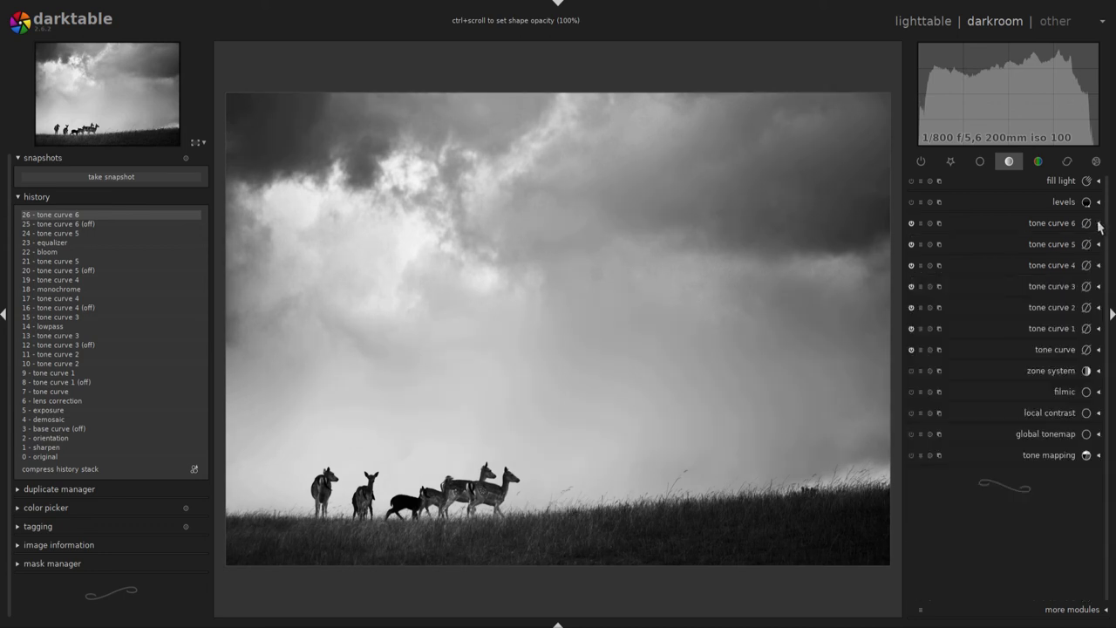
{"action": "left_click", "coordinate": [911, 223]}
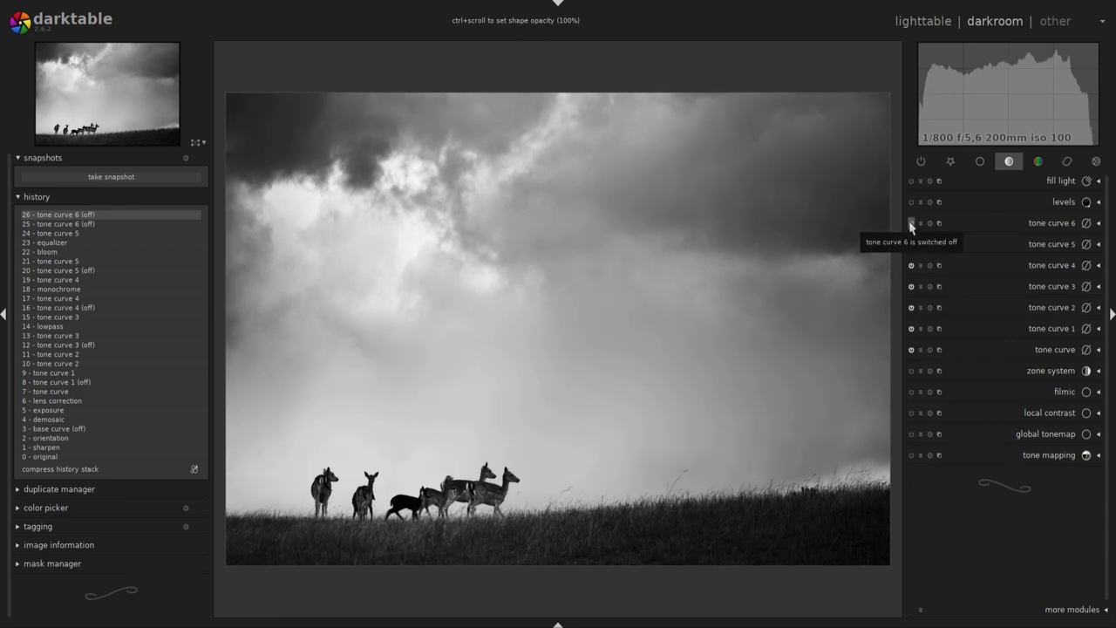
{"action": "left_click", "coordinate": [911, 223]}
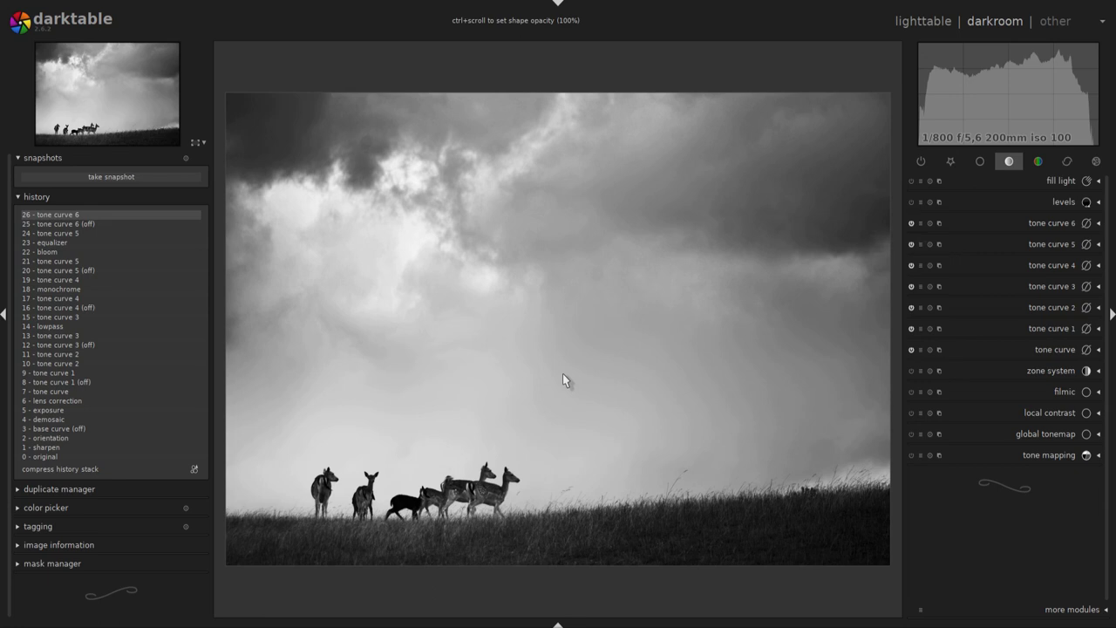
{"action": "left_click", "coordinate": [76, 469]}
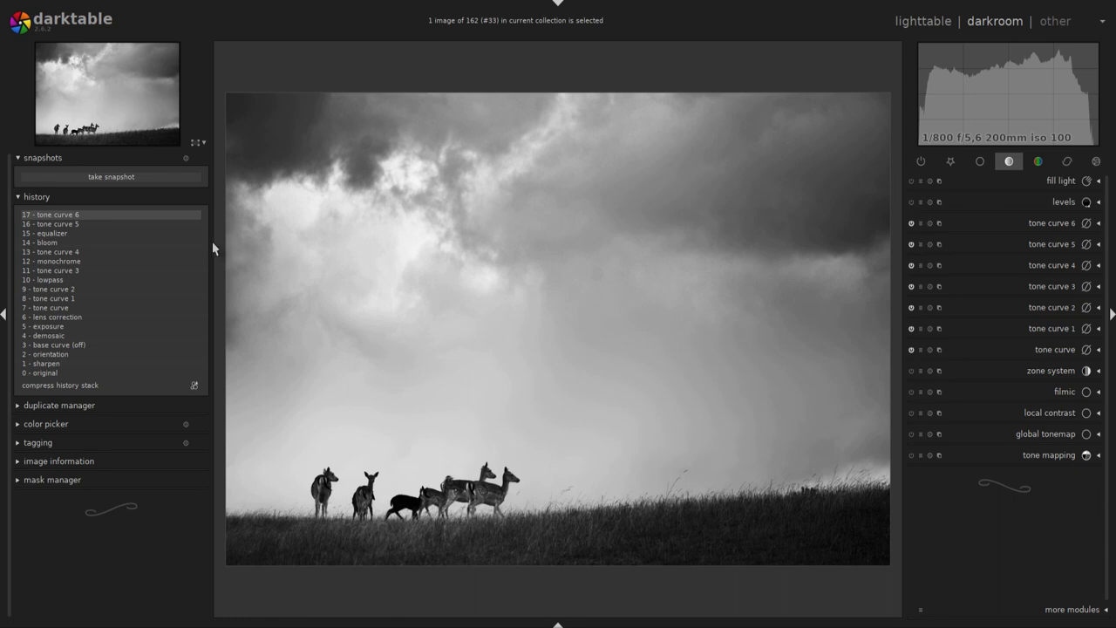
Snapshot the colour lens correction (6) stage, then show the final tone curve 6 edit full screen.
{"action": "left_click", "coordinate": [54, 319]}
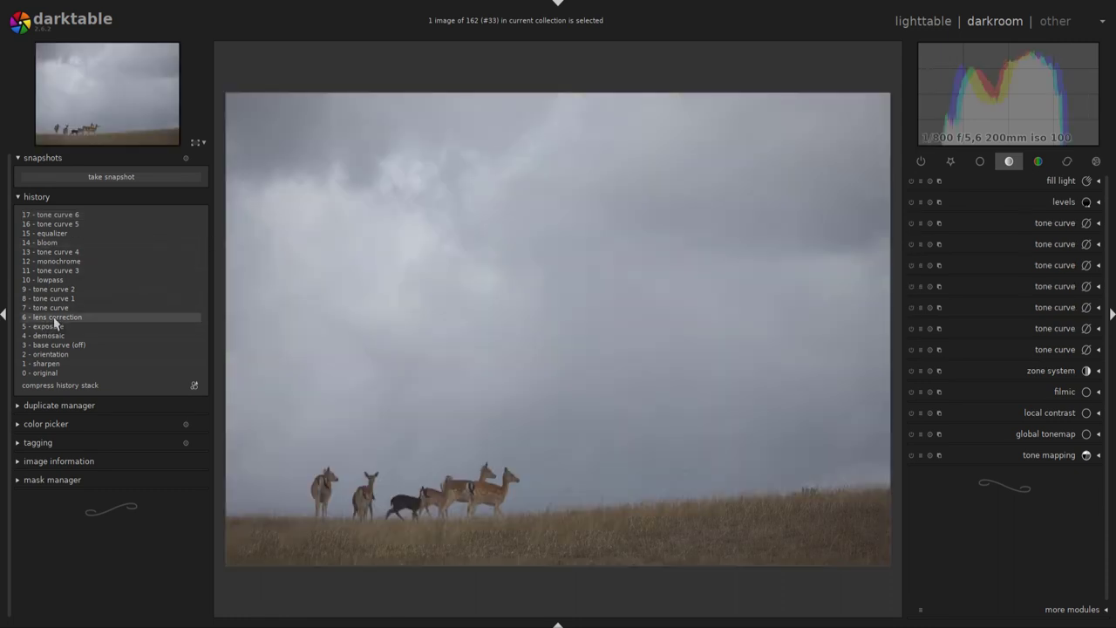
{"action": "key", "text": "Tab"}
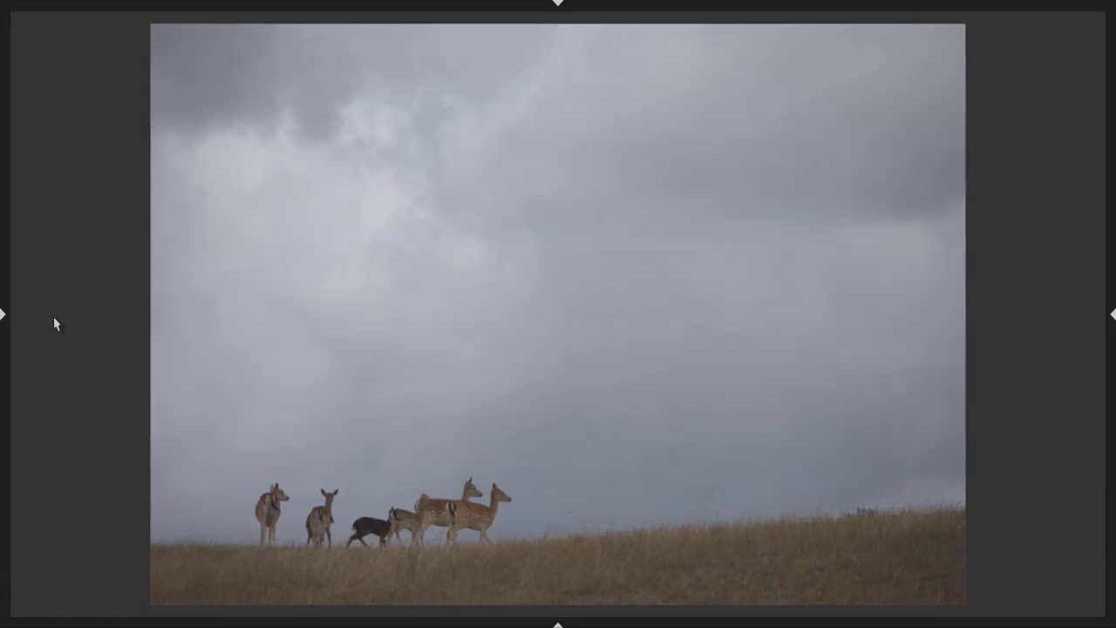
{"action": "key", "text": "Tab"}
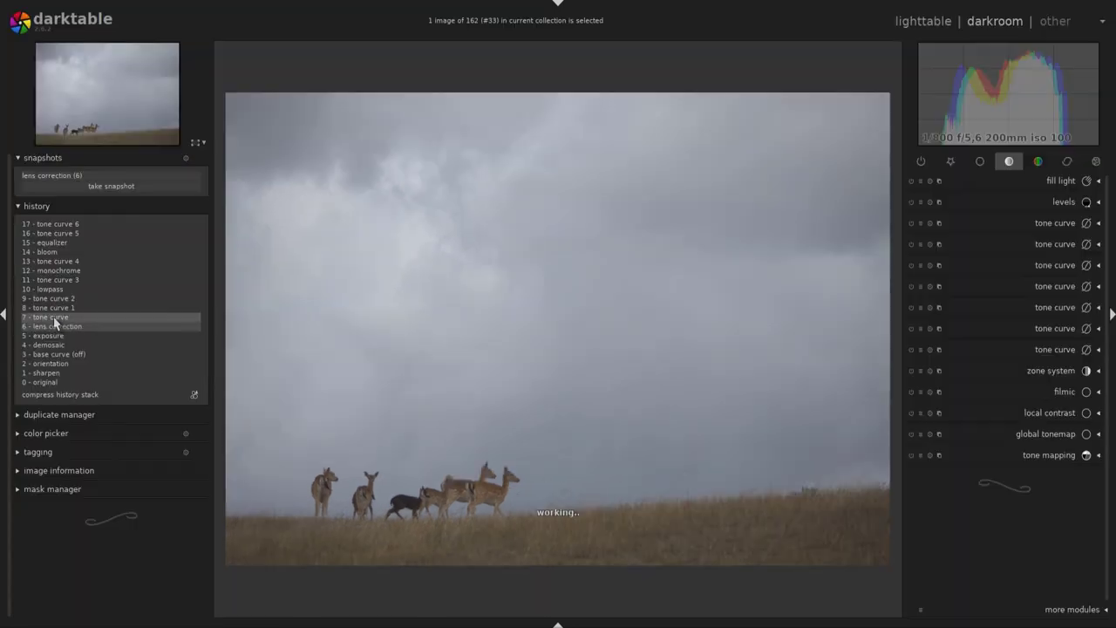
{"action": "left_click", "coordinate": [86, 175]}
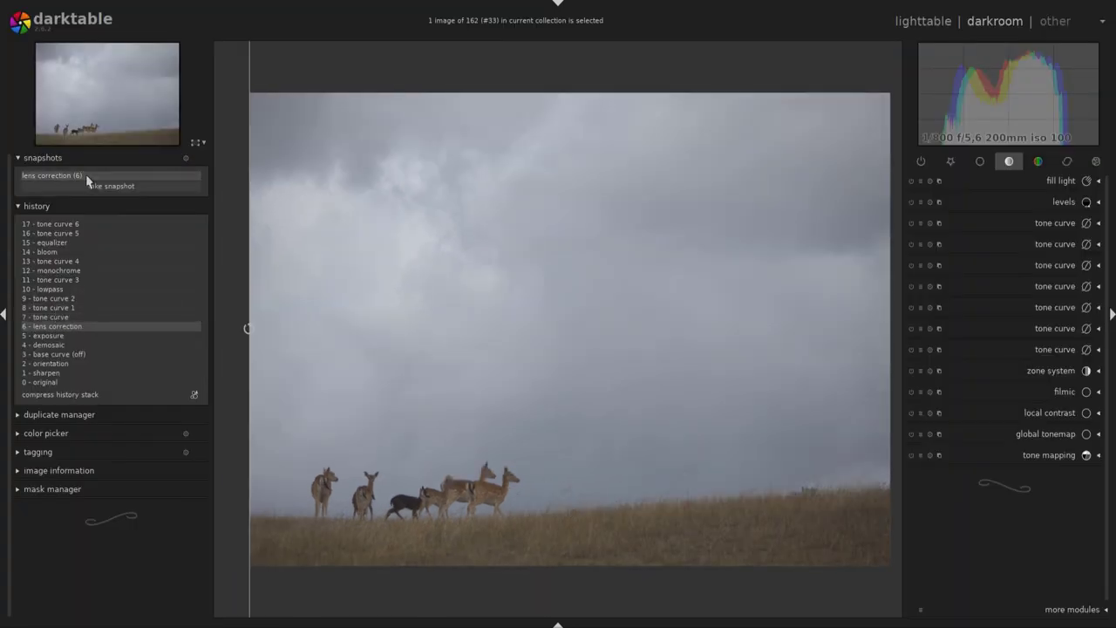
{"action": "left_click", "coordinate": [83, 224]}
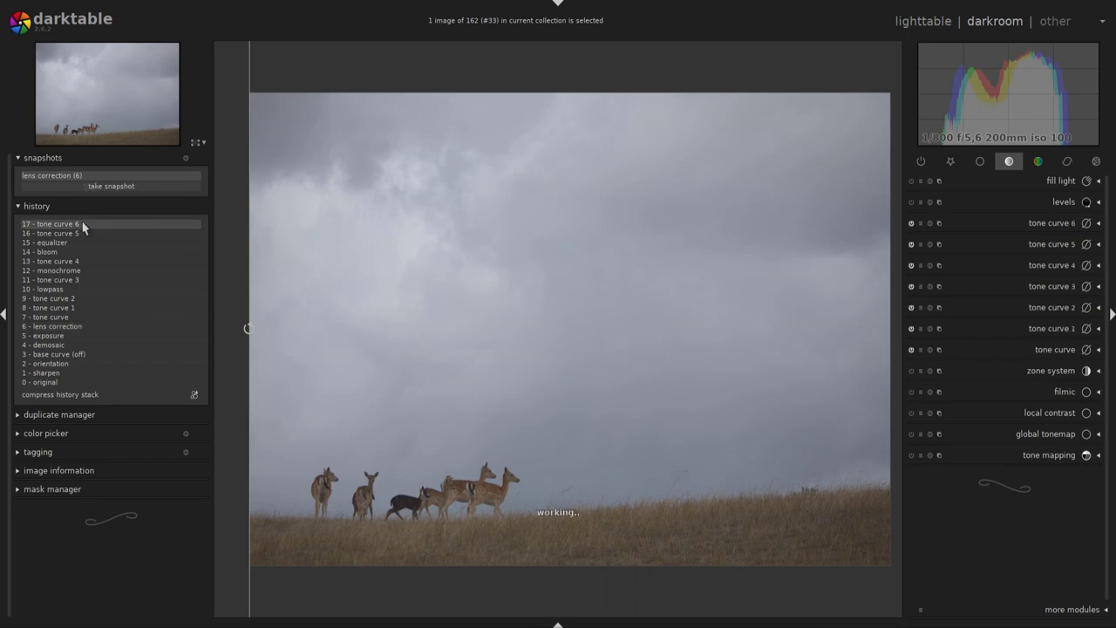
{"action": "key", "text": "Tab"}
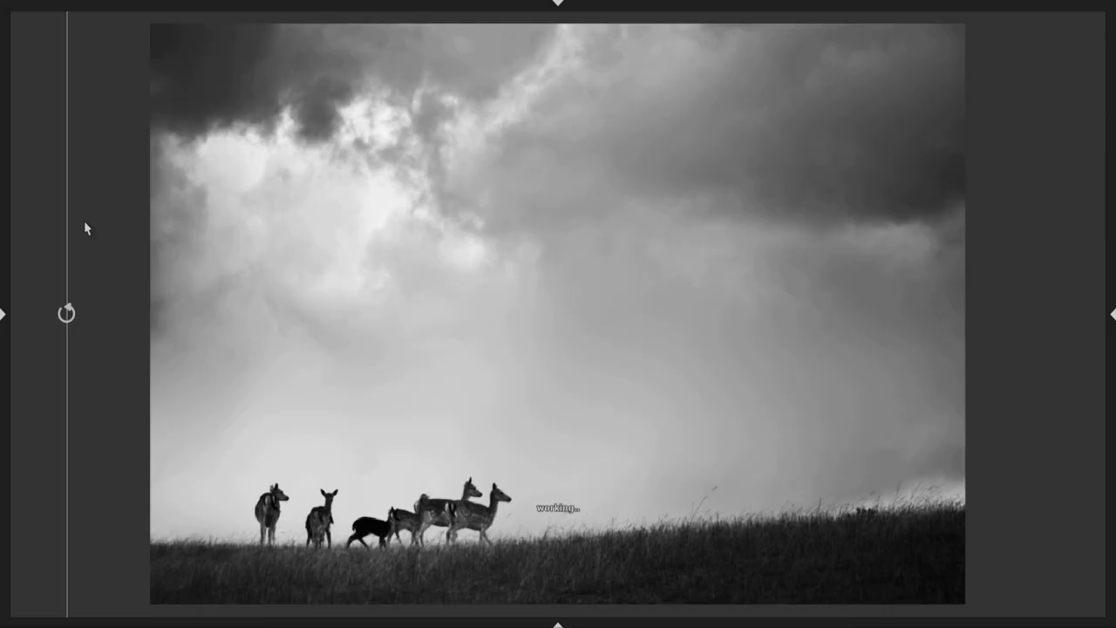
{"action": "mouse_move", "coordinate": [71, 242]}
{"action": "left_mouse_down"}
{"action": "mouse_move", "coordinate": [1104, 288]}
{"action": "mouse_move", "coordinate": [302, 242]}
{"action": "mouse_move", "coordinate": [129, 224]}
{"action": "mouse_move", "coordinate": [4, 194]}
{"action": "mouse_move", "coordinate": [1009, 236]}
{"action": "mouse_move", "coordinate": [39, 179]}
{"action": "mouse_move", "coordinate": [1032, 204]}
{"action": "mouse_move", "coordinate": [161, 228]}
{"action": "mouse_move", "coordinate": [1052, 257]}
{"action": "mouse_move", "coordinate": [654, 259]}
{"action": "mouse_move", "coordinate": [3, 229]}
{"action": "left_mouse_up"}
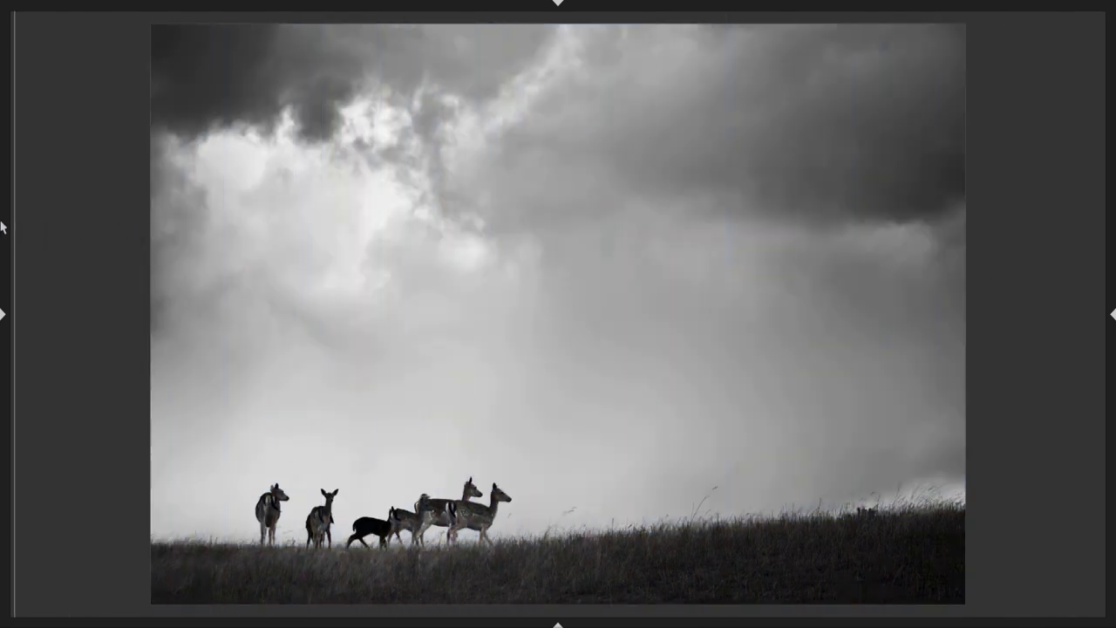